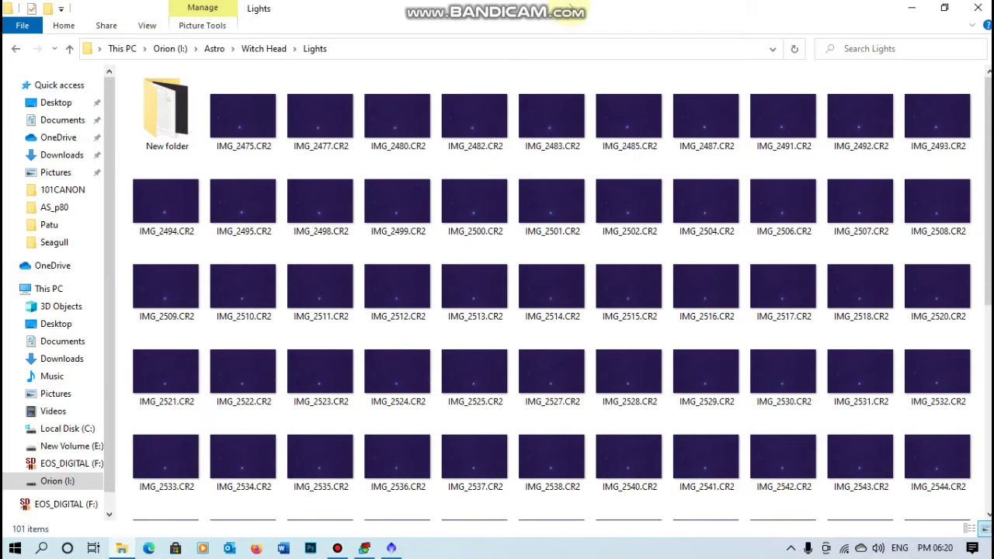
# Step: Preview the IMG_2475.CR2 light frame at full size and close the preview
pyautogui.moveTo(572, 4)
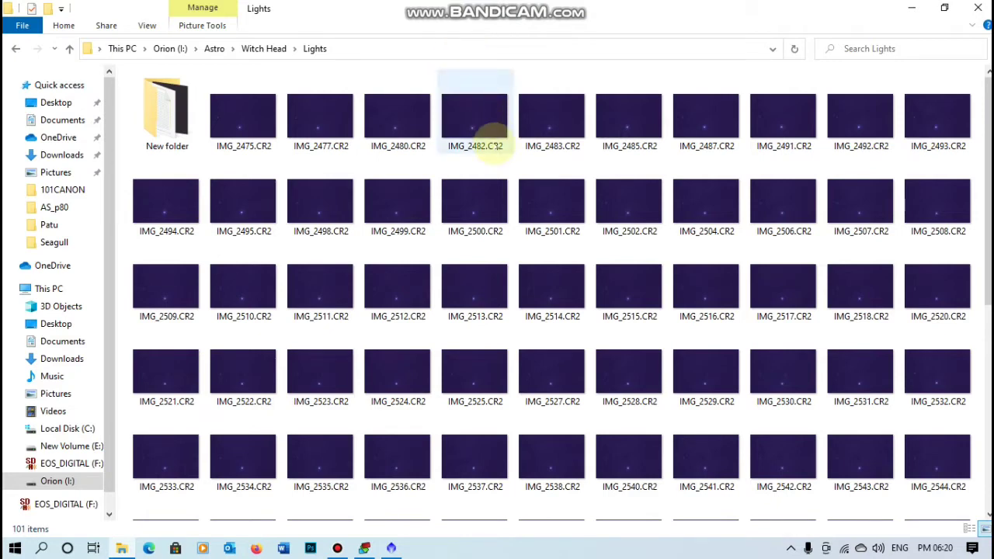
pyautogui.click(245, 130)
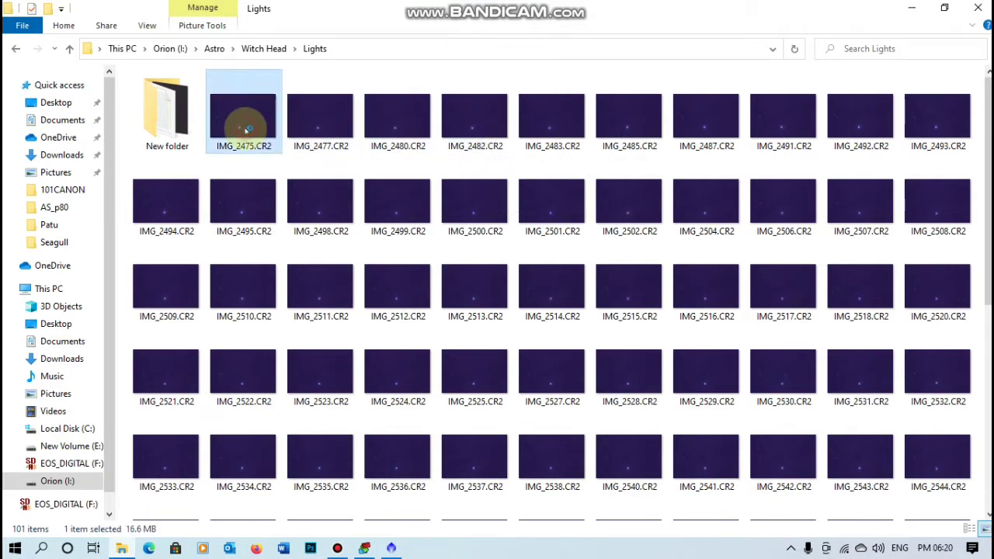
pyautogui.doubleClick(245, 129)
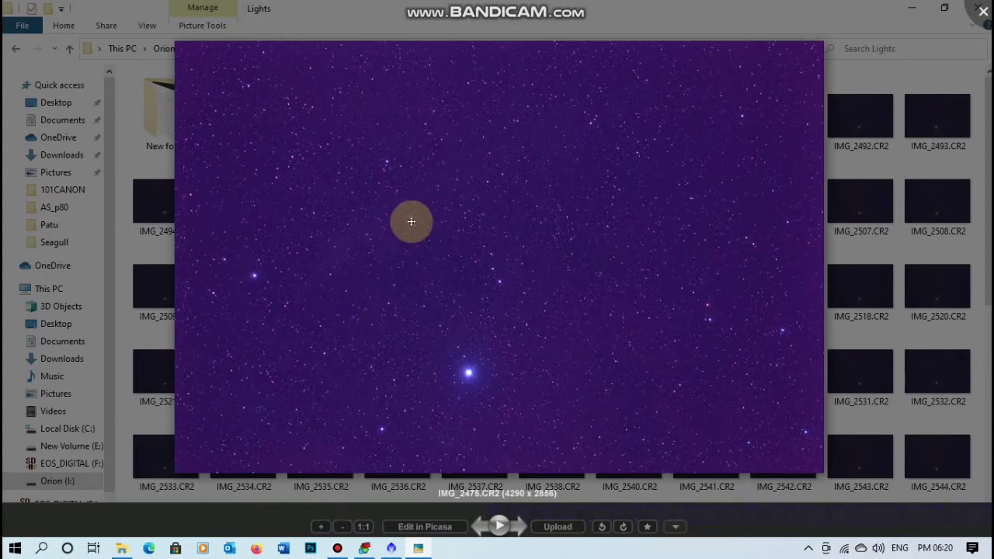
pyautogui.click(983, 14)
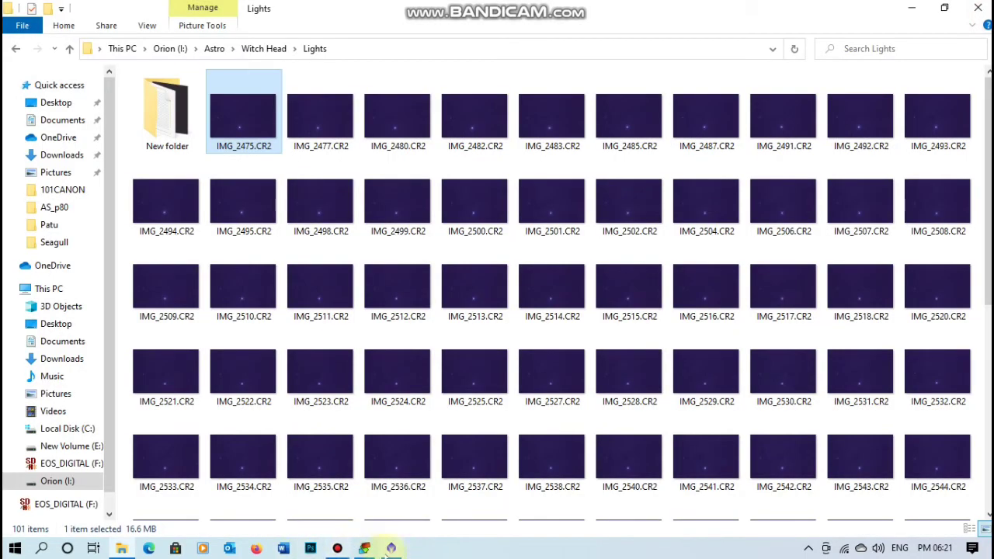
# Step: Add all CR2 images from the Lights folder, excluding New folder, to DeepSkyStacker as Light Frames
pyautogui.click(364, 548)
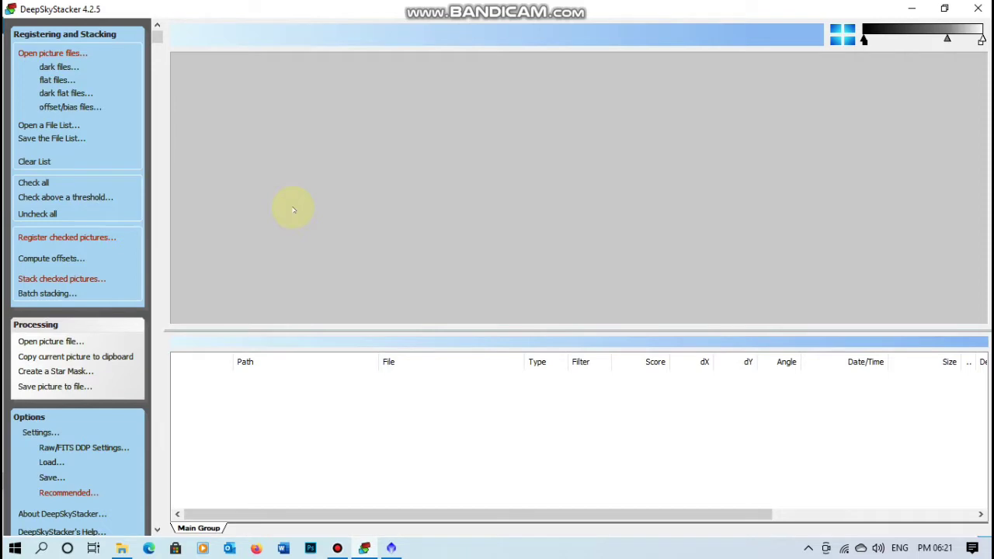
pyautogui.hotkey('alt', 'Tab')
pyautogui.hotkey('ctrl', 'a')
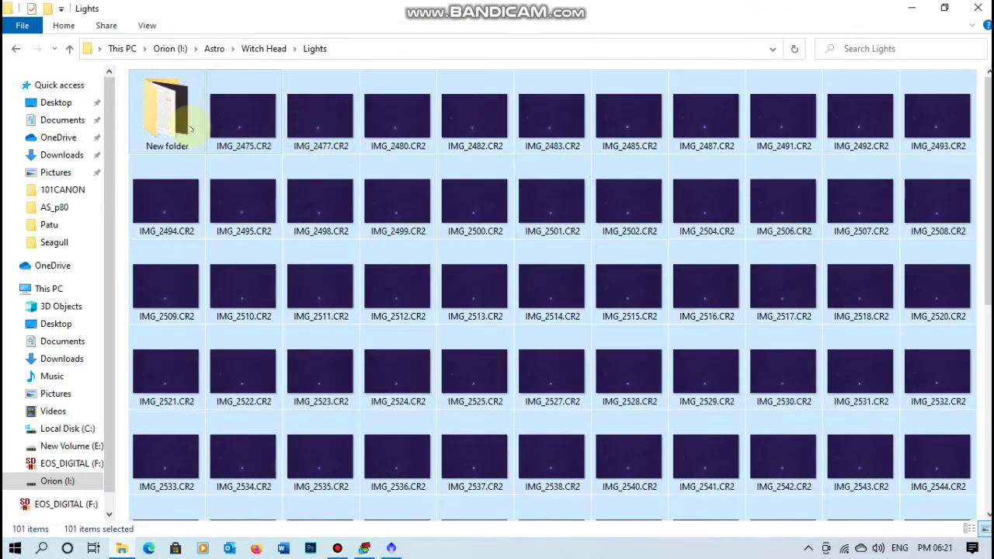
pyautogui.keyDown('ctrl'); pyautogui.click(190, 128); pyautogui.keyUp('ctrl')
pyautogui.moveTo(240, 108); pyautogui.dragTo(447, 225)
pyautogui.hotkey('alt', 'Tab')
pyautogui.hotkey('alt', 'Tab')
pyautogui.hotkey('alt', 'Tab')
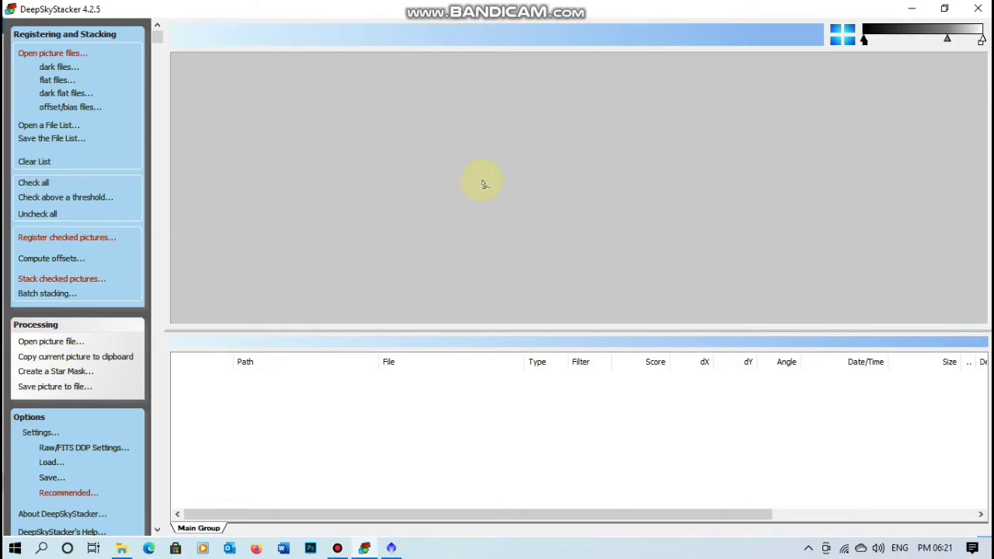
pyautogui.click(522, 337)
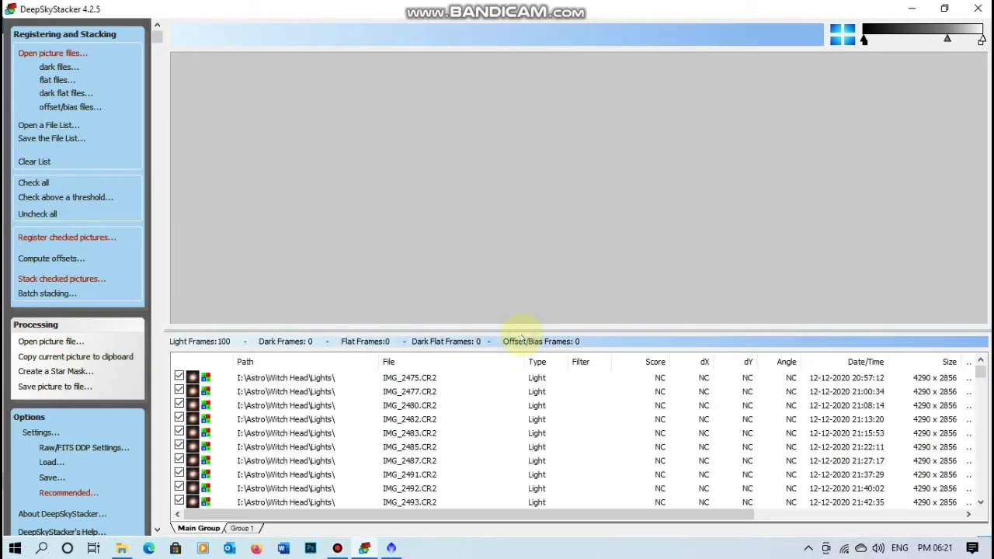
# Step: Add all CR2 images from the Witch Head Bias folder, without the MasterOffset files, to DeepSkyStacker as Offset/Bias Frames
pyautogui.hotkey('alt', 'Tab')
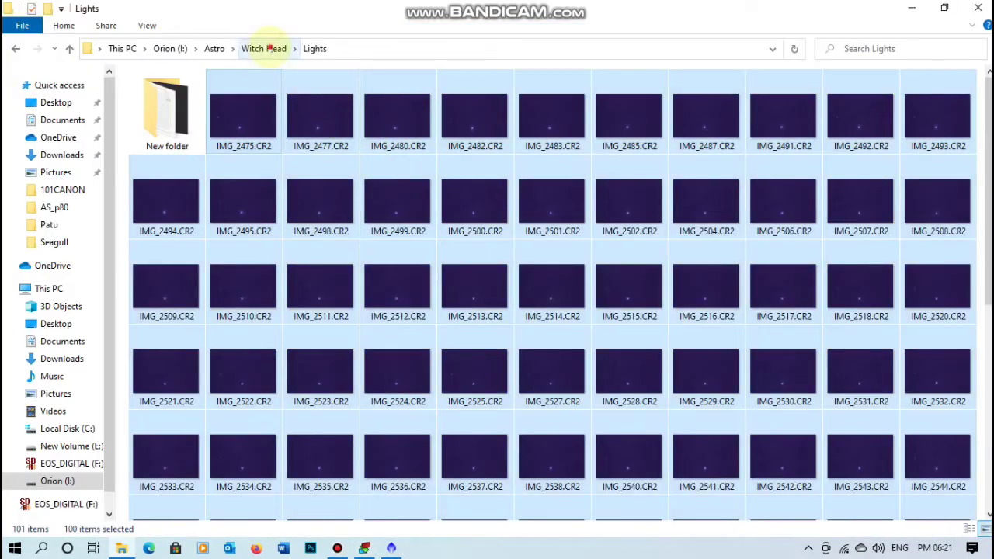
pyautogui.click(270, 49)
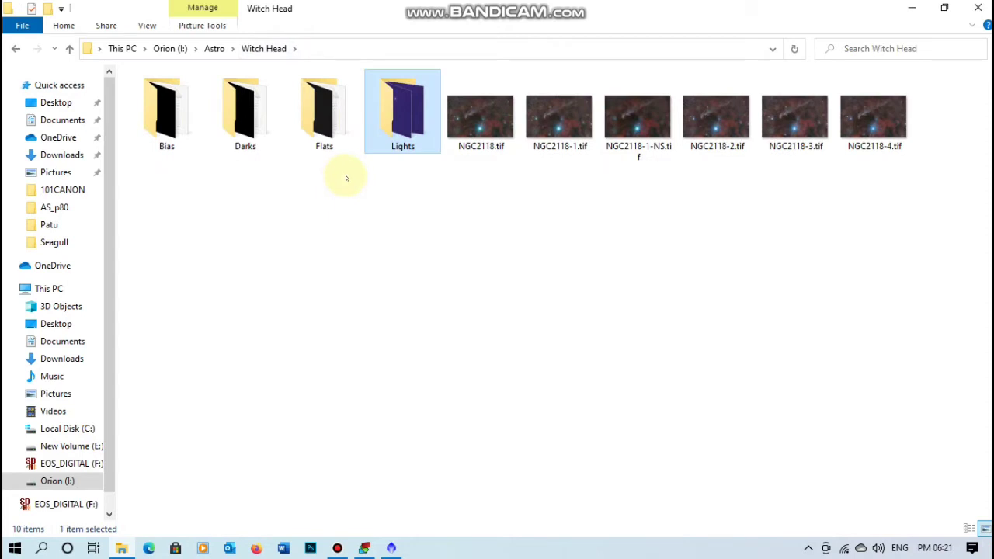
pyautogui.click(172, 120)
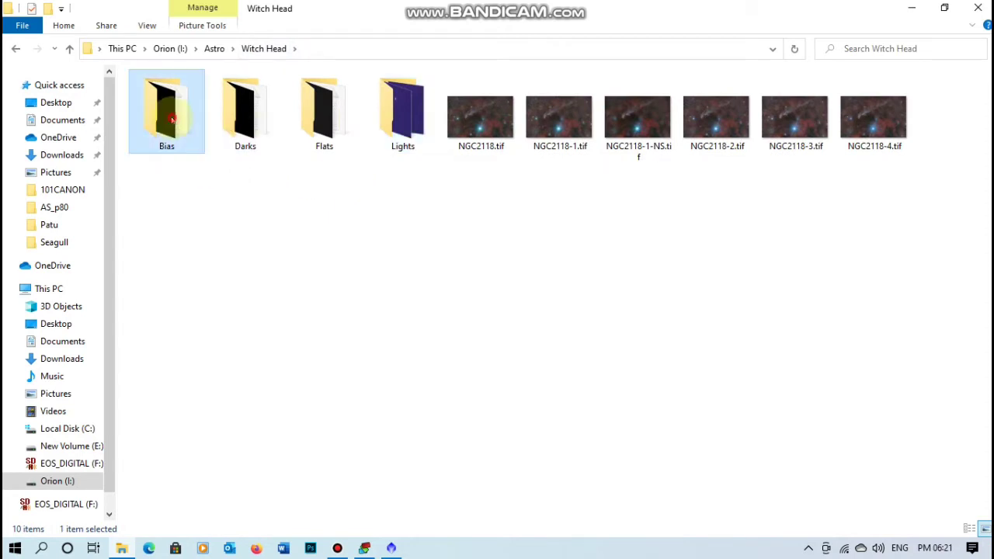
pyautogui.doubleClick(172, 119)
pyautogui.hotkey('ctrl', 'a')
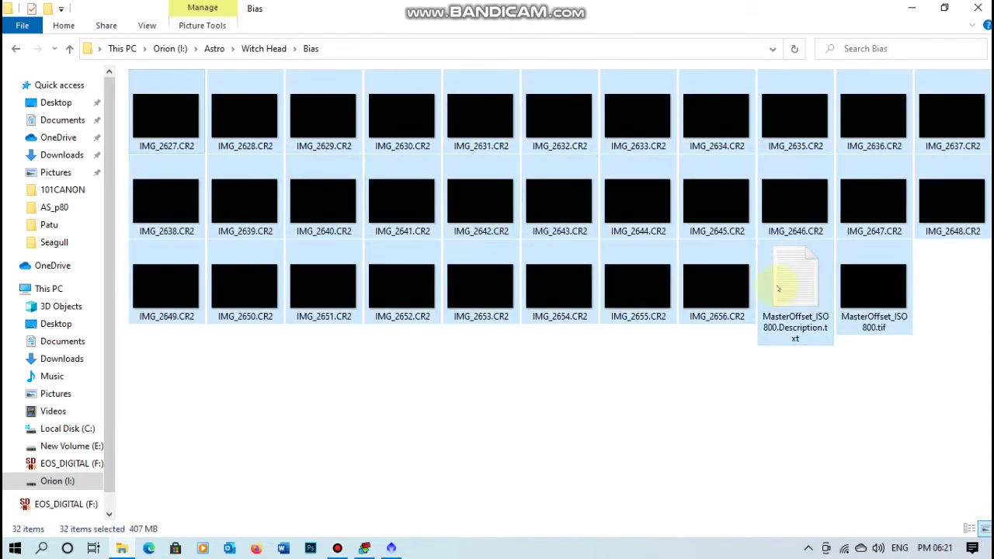
pyautogui.keyDown('ctrl'); pyautogui.click(778, 289); pyautogui.keyUp('ctrl')
pyautogui.keyDown('ctrl'); pyautogui.click(871, 295); pyautogui.keyUp('ctrl')
pyautogui.moveTo(573, 310); pyautogui.dragTo(592, 231)
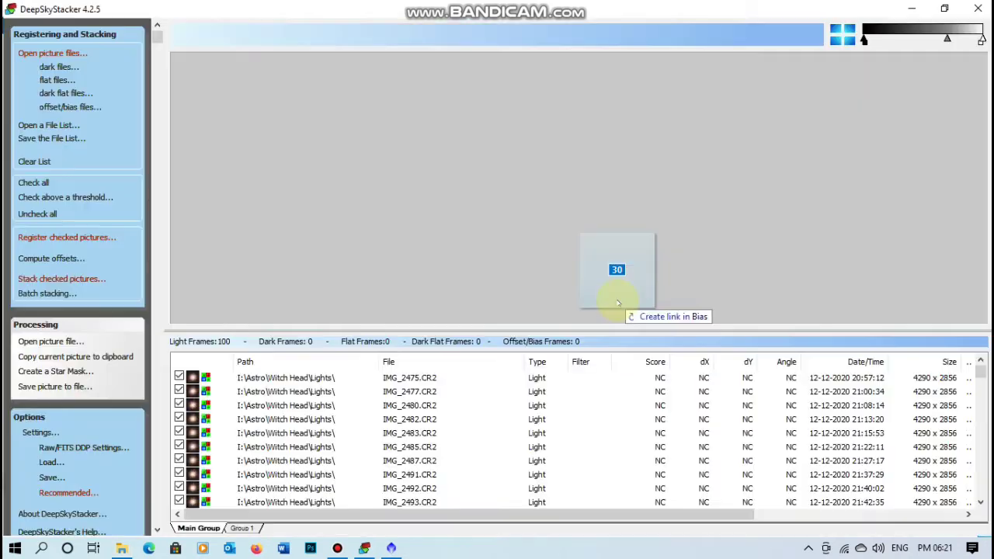
pyautogui.moveTo(612, 270); pyautogui.dragTo(399, 218)
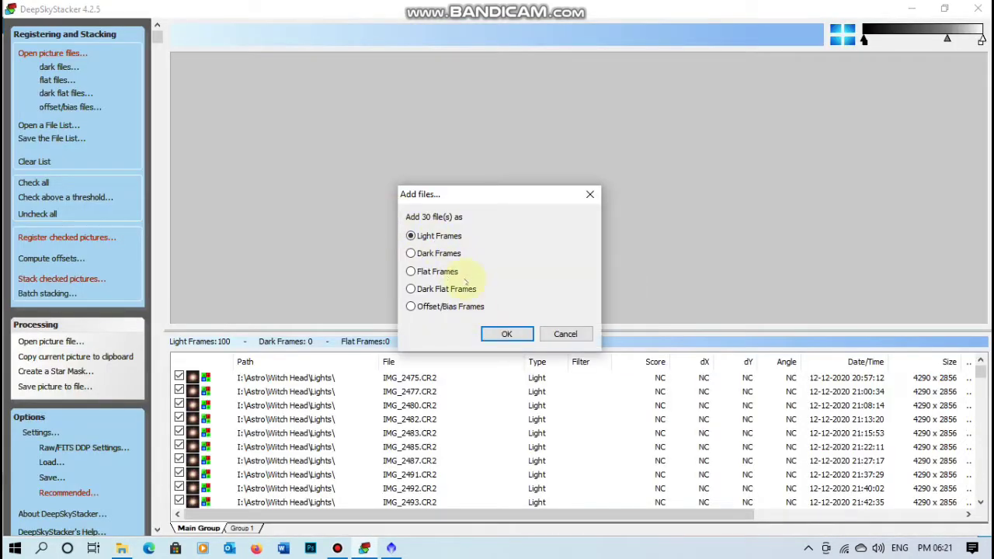
pyautogui.click(426, 306)
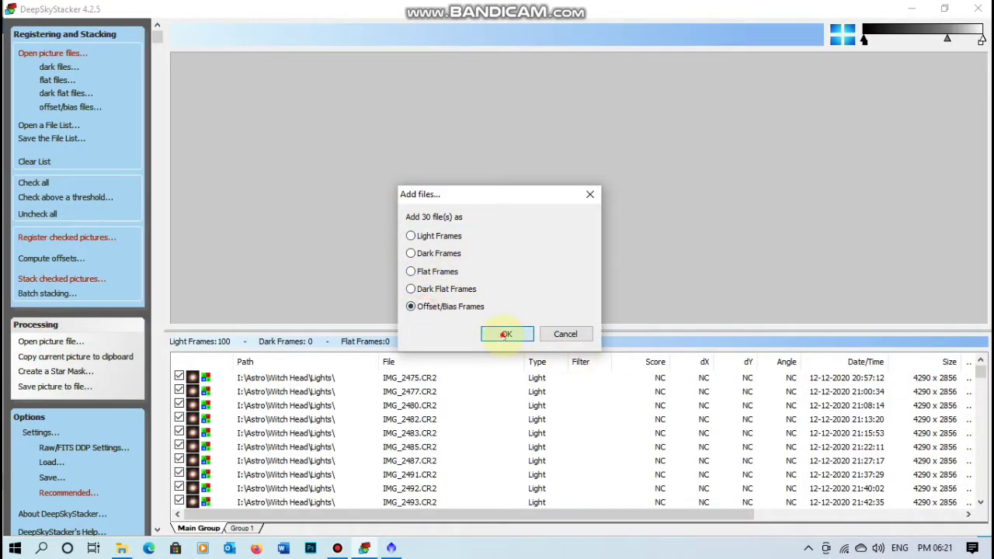
pyautogui.click(506, 334)
# Step: Add all CR2 images from the Witch Head Darks folder, without the MasterDark files, to DeepSkyStacker as Dark Frames
pyautogui.hotkey('alt', 'Tab')
pyautogui.click(256, 48)
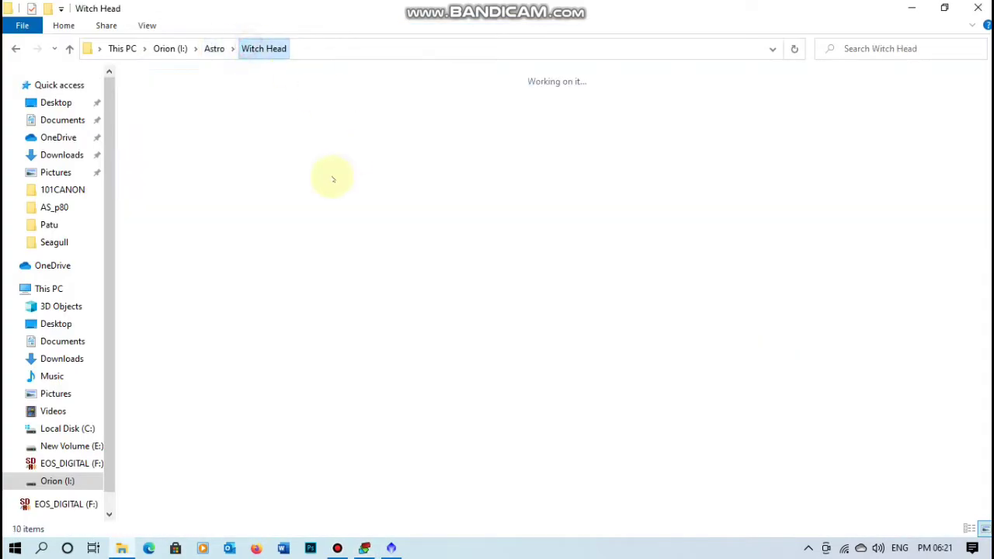
pyautogui.doubleClick(241, 125)
pyautogui.hotkey('ctrl', 'a')
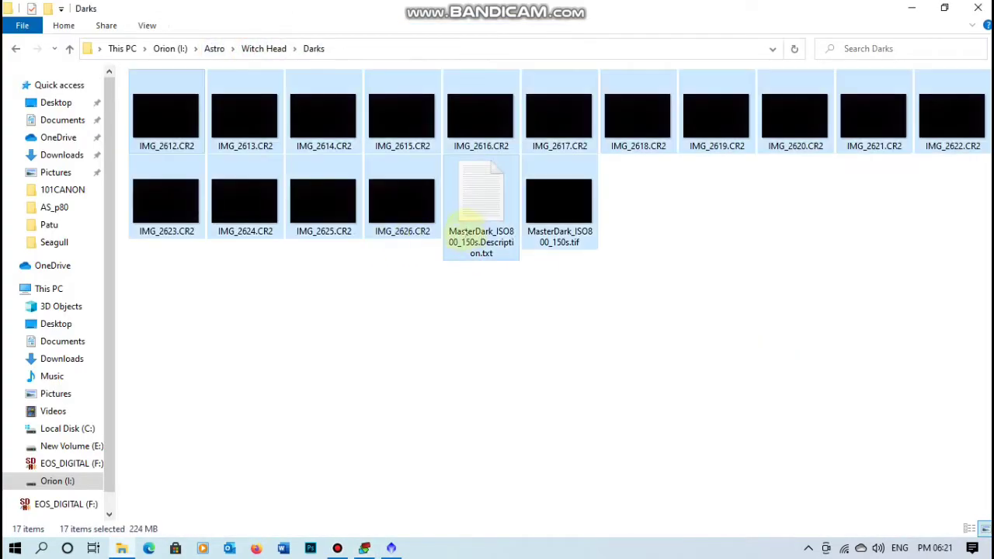
pyautogui.keyDown('ctrl'); pyautogui.click(481, 203); pyautogui.keyUp('ctrl')
pyautogui.keyDown('ctrl'); pyautogui.click(561, 206); pyautogui.keyUp('ctrl')
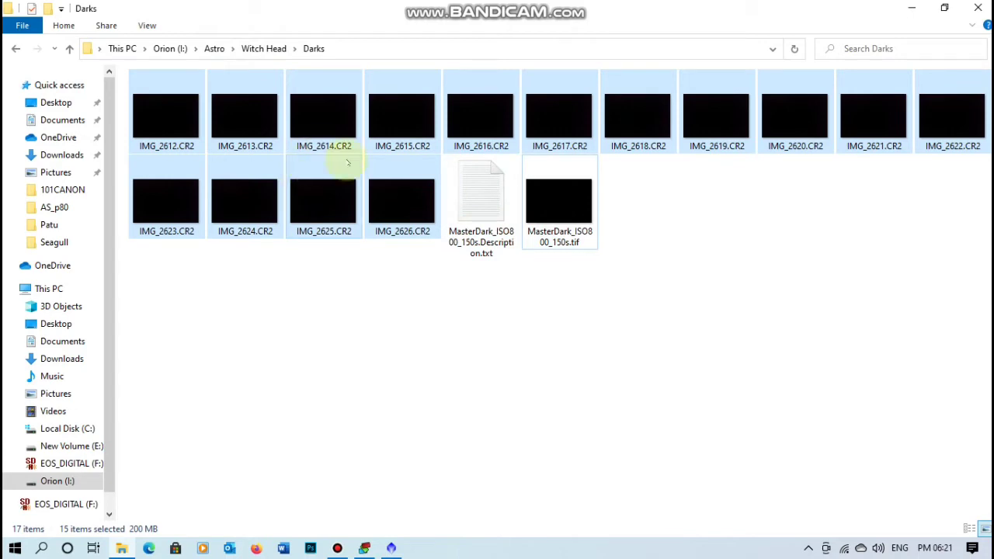
pyautogui.moveTo(317, 122); pyautogui.dragTo(418, 247)
pyautogui.hotkey('alt', 'Tab')
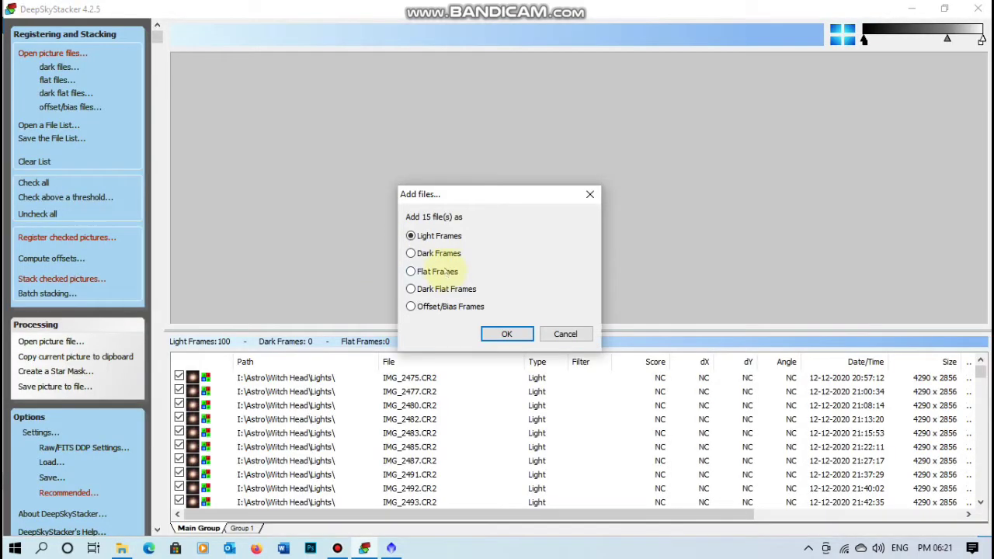
pyautogui.click(440, 254)
pyautogui.click(506, 334)
# Step: Add all CR2 images from the Witch Head Flats folder, without the MasterFlat files, to DeepSkyStacker as Flat Frames
pyautogui.hotkey('alt', 'Tab')
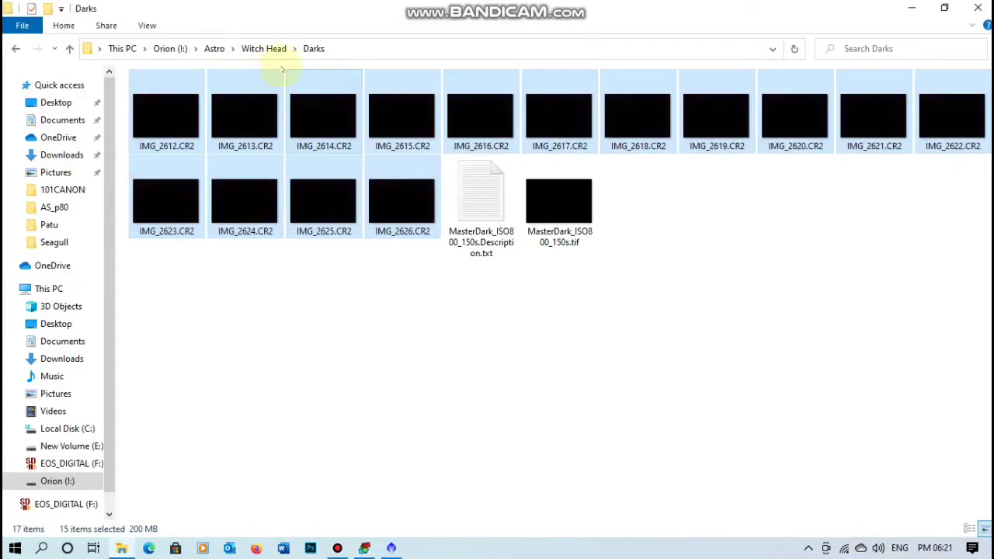
pyautogui.click(264, 49)
pyautogui.doubleClick(325, 136)
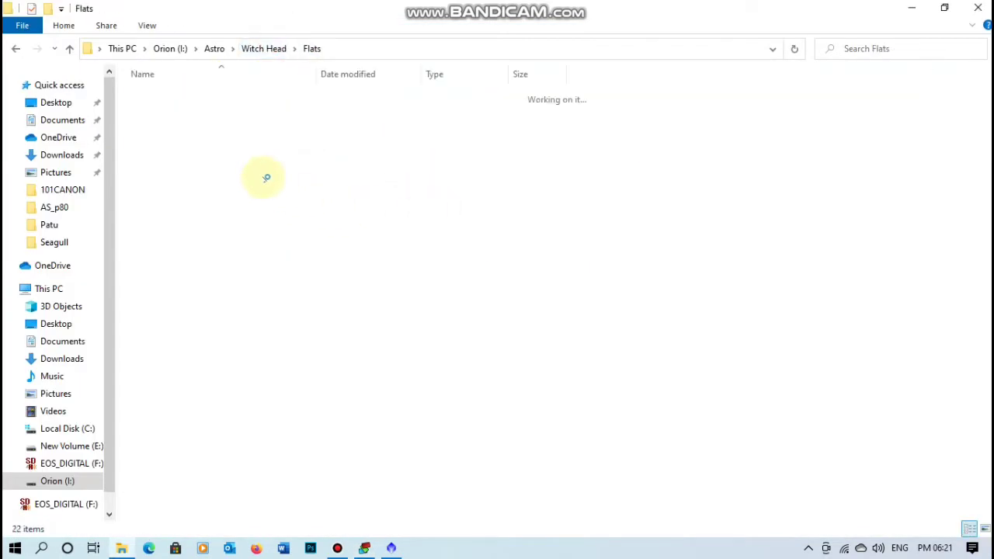
pyautogui.hotkey('ctrl', 'a')
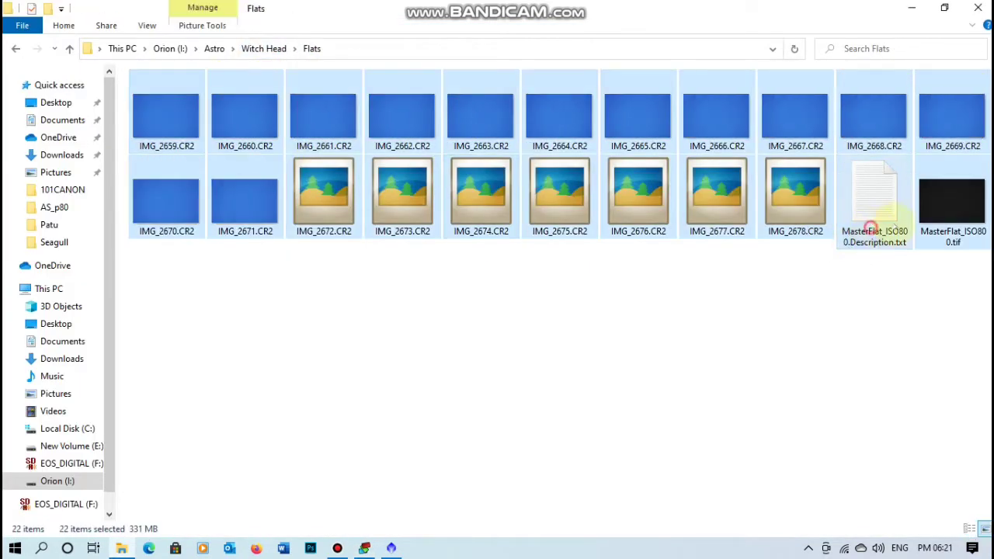
pyautogui.hotkey('alt', 'Tab')
pyautogui.moveTo(391, 119); pyautogui.dragTo(452, 229)
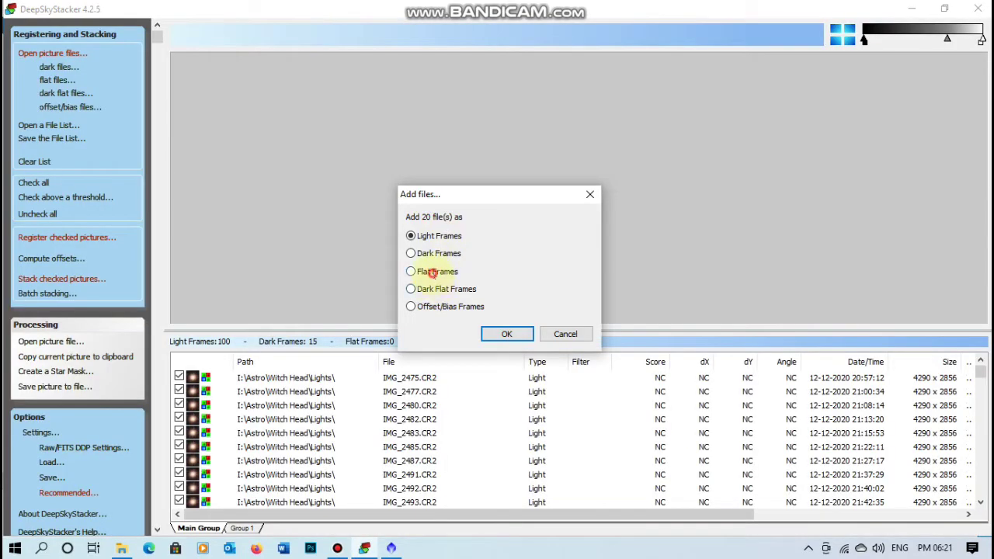
pyautogui.click(509, 334)
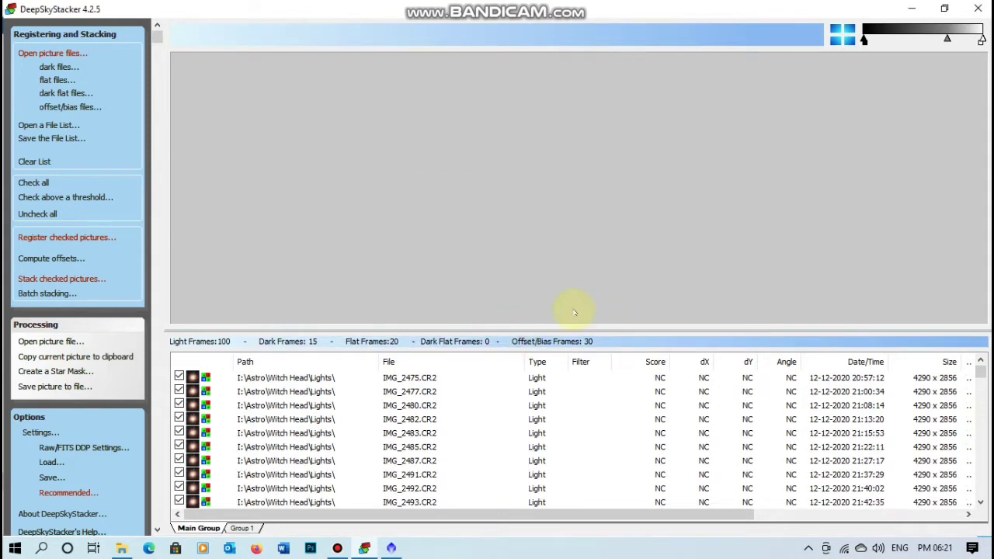
# Step: Check all listed frames and open the advanced settings for registering the checked pictures
pyautogui.scroll(-4, 307, 419)
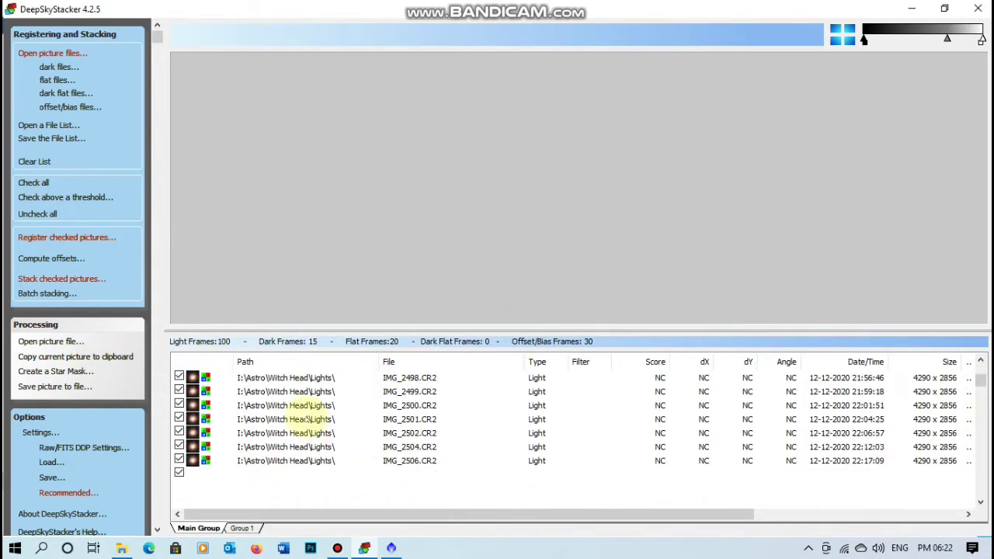
pyautogui.scroll(-6, 308, 419)
pyautogui.scroll(10, 322, 420)
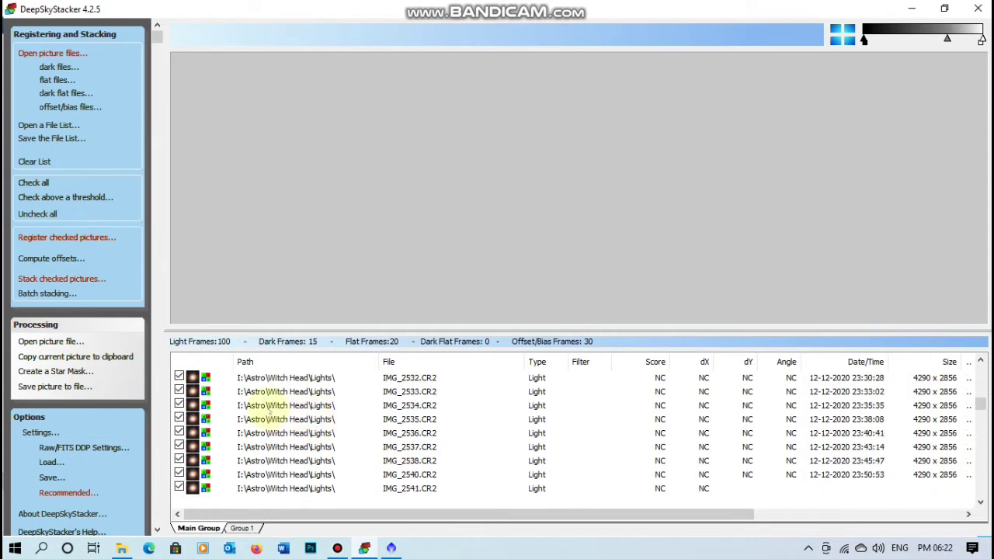
pyautogui.click(36, 187)
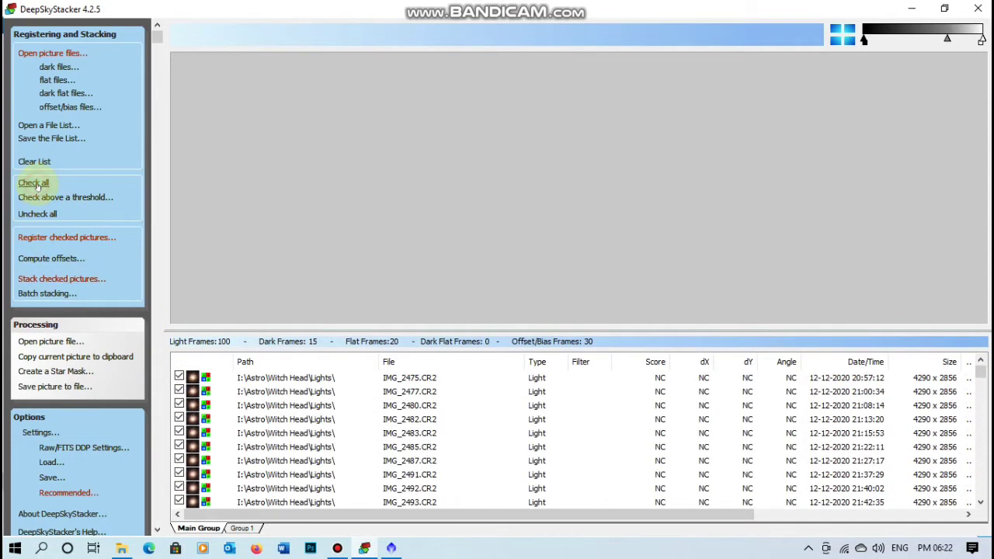
pyautogui.click(70, 239)
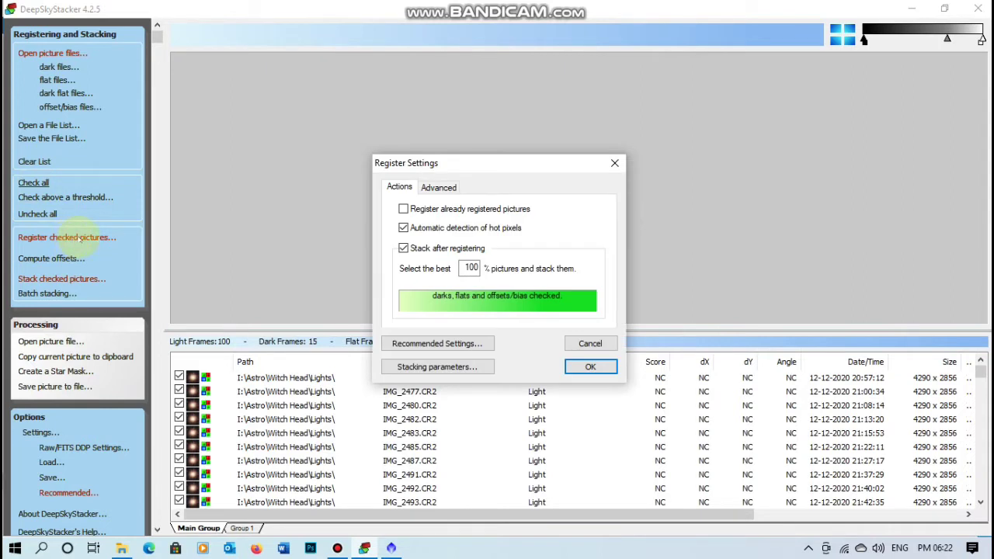
pyautogui.click(437, 188)
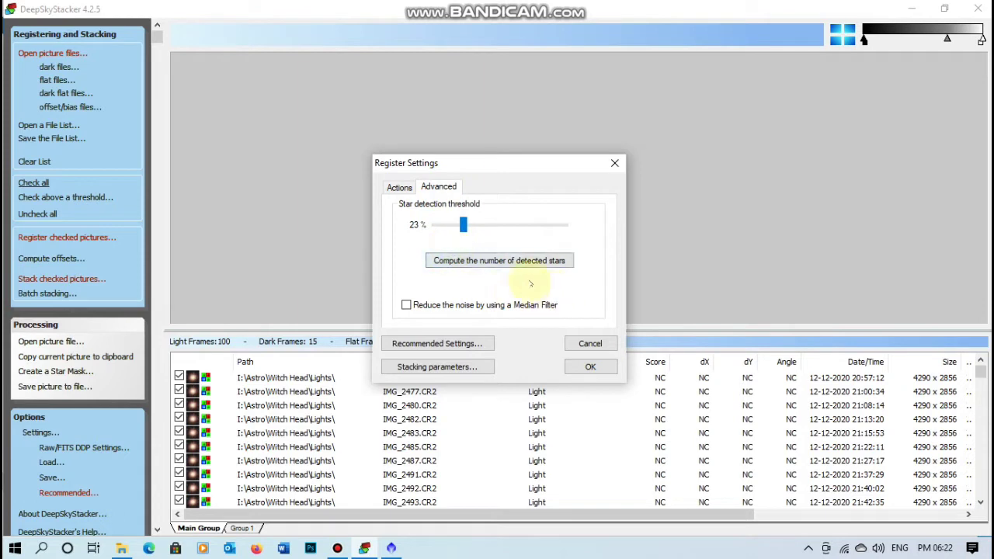
# Step: Compute the number of detected stars at the current detection threshold, and again at 75 % and 90 %
pyautogui.click(517, 260)
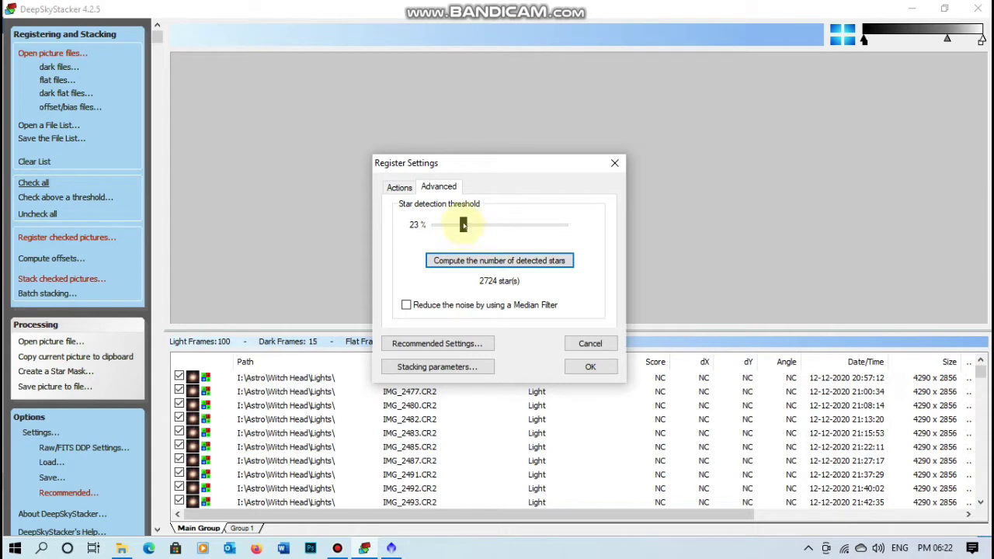
pyautogui.moveTo(463, 226); pyautogui.dragTo(535, 226)
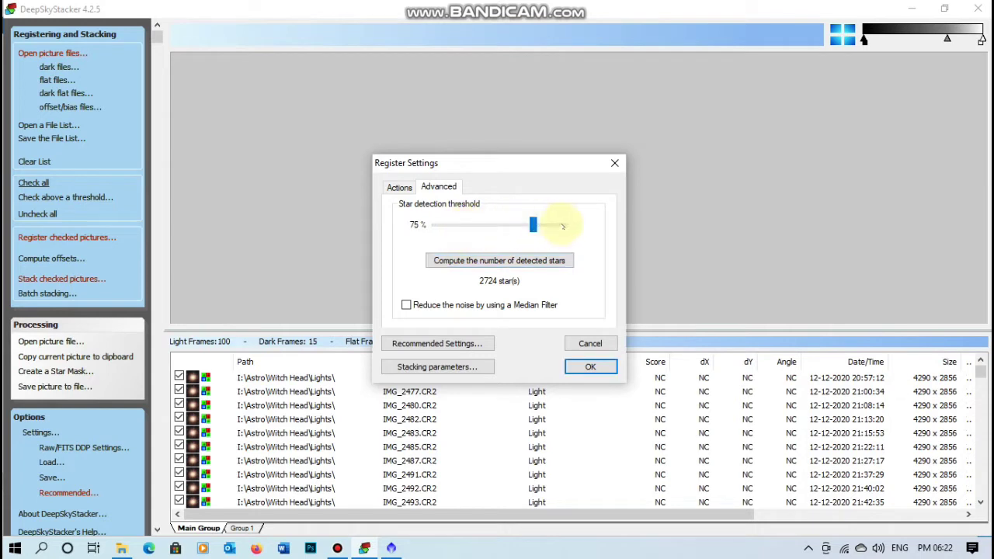
pyautogui.click(540, 262)
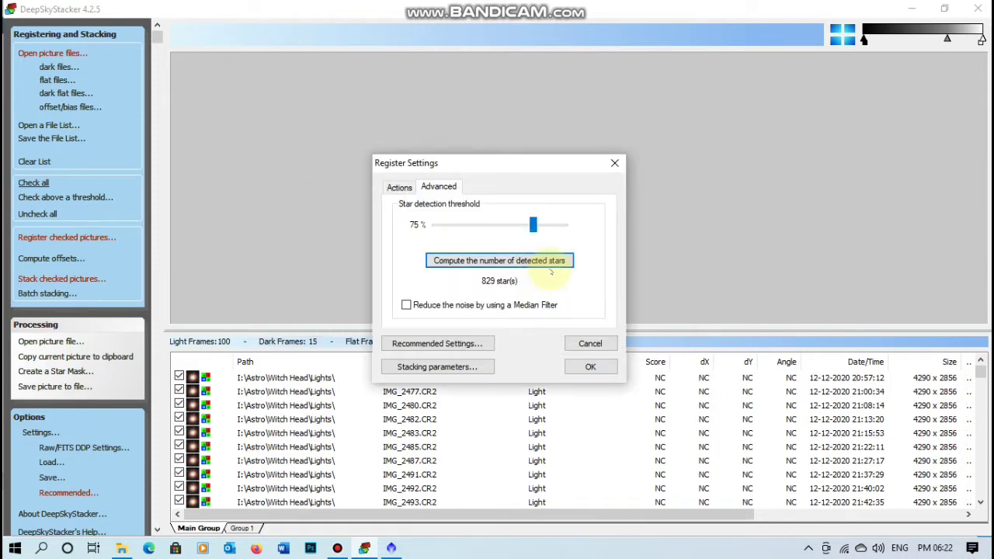
pyautogui.moveTo(535, 227); pyautogui.dragTo(542, 229)
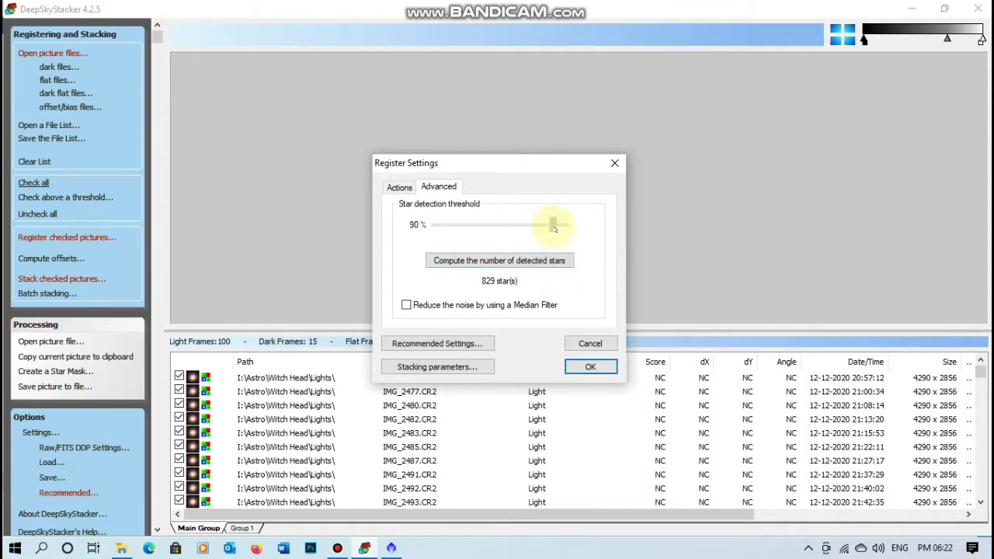
pyautogui.click(532, 262)
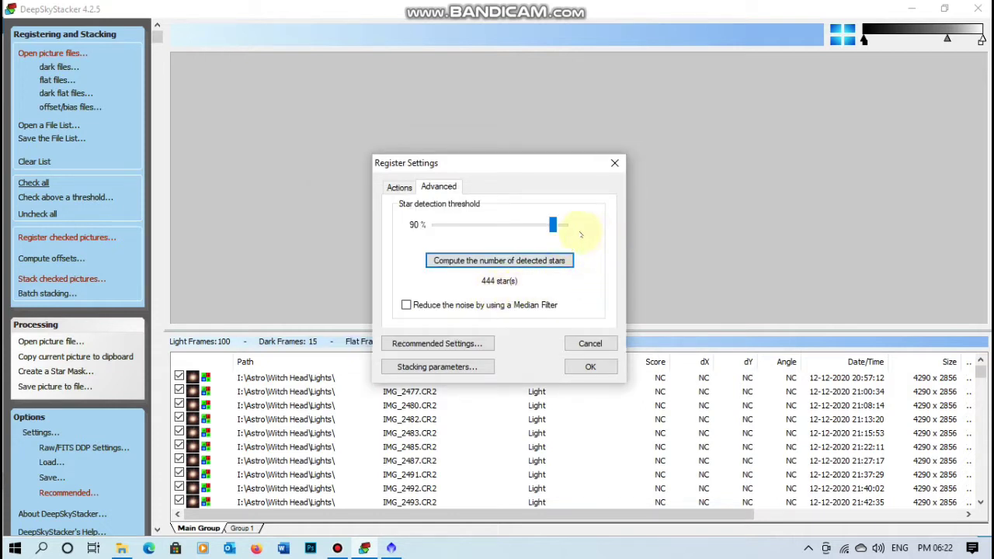
# Step: Set the star detection threshold to 95 % and compute the number of detected stars
pyautogui.moveTo(552, 224); pyautogui.dragTo(564, 224)
pyautogui.click(544, 259)
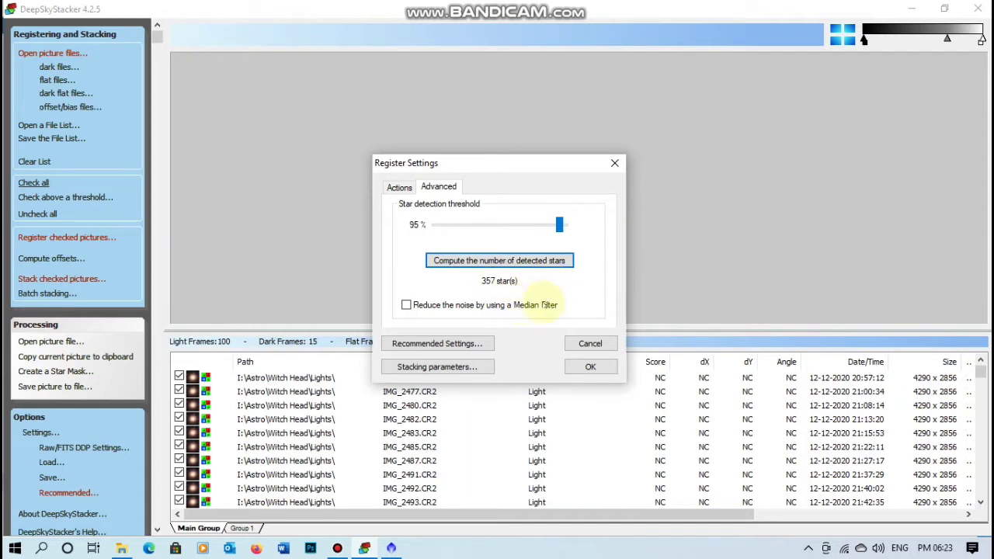
# Step: Review and accept the recommended settings for the frames, and accept the stacking parameters with Standard Mode as the result
pyautogui.click(399, 187)
pyautogui.click(470, 345)
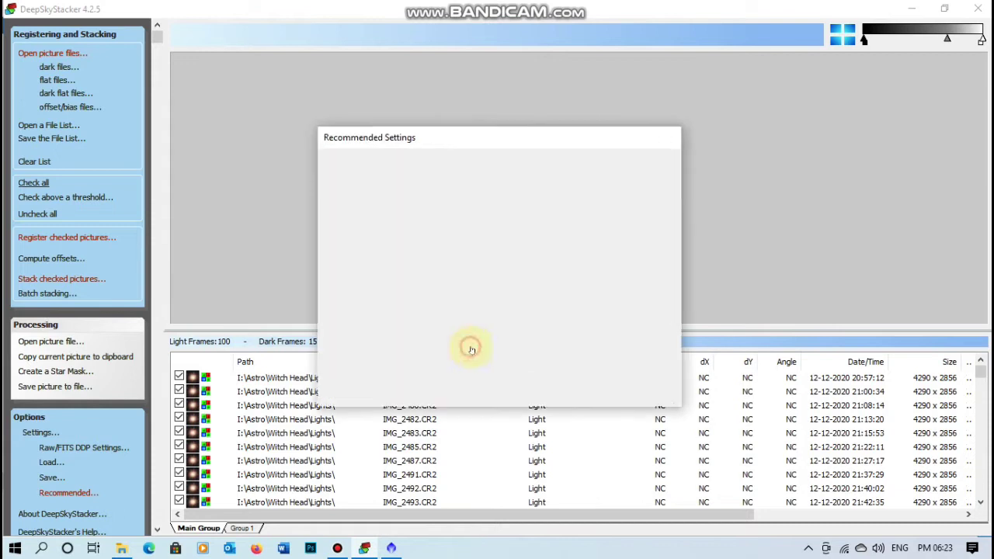
pyautogui.moveTo(662, 211); pyautogui.dragTo(678, 308)
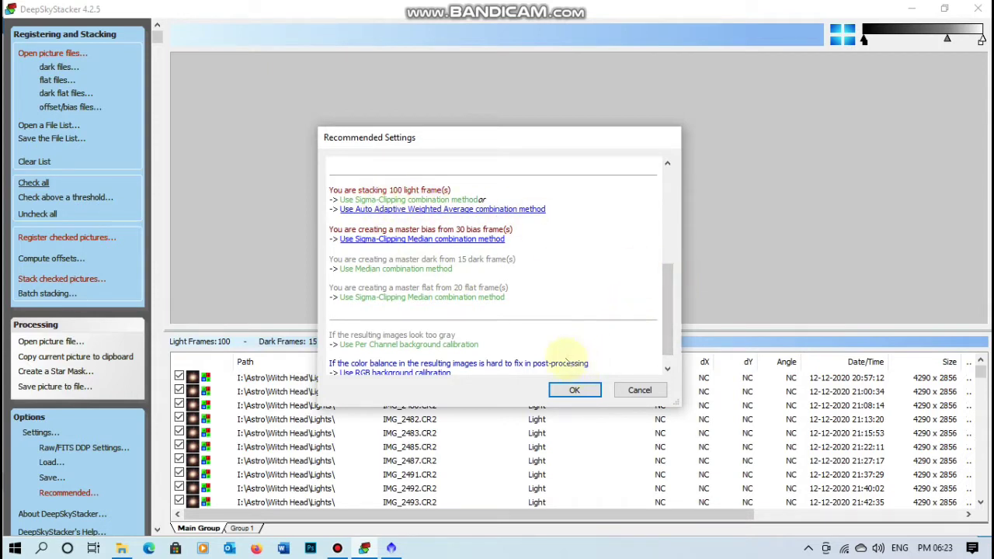
pyautogui.click(573, 390)
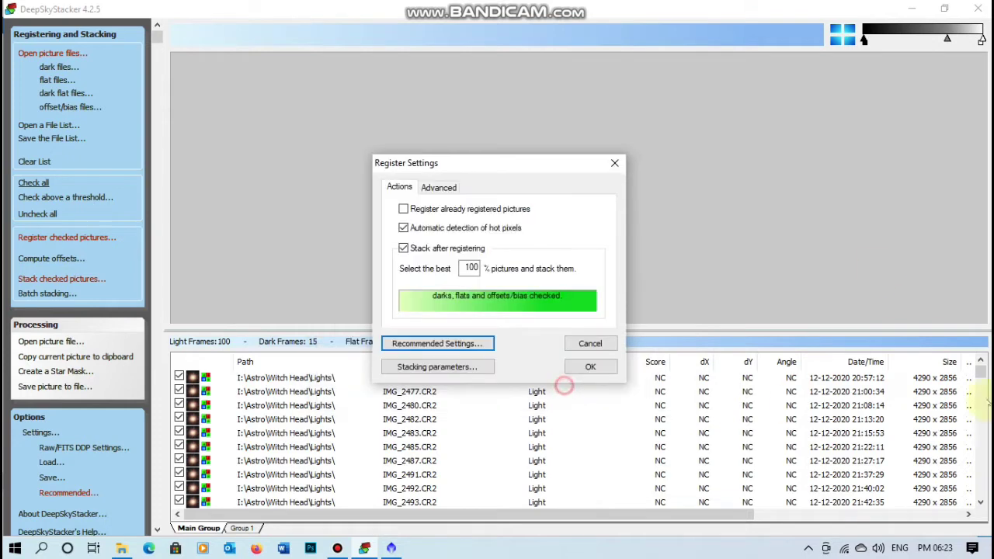
pyautogui.click(449, 368)
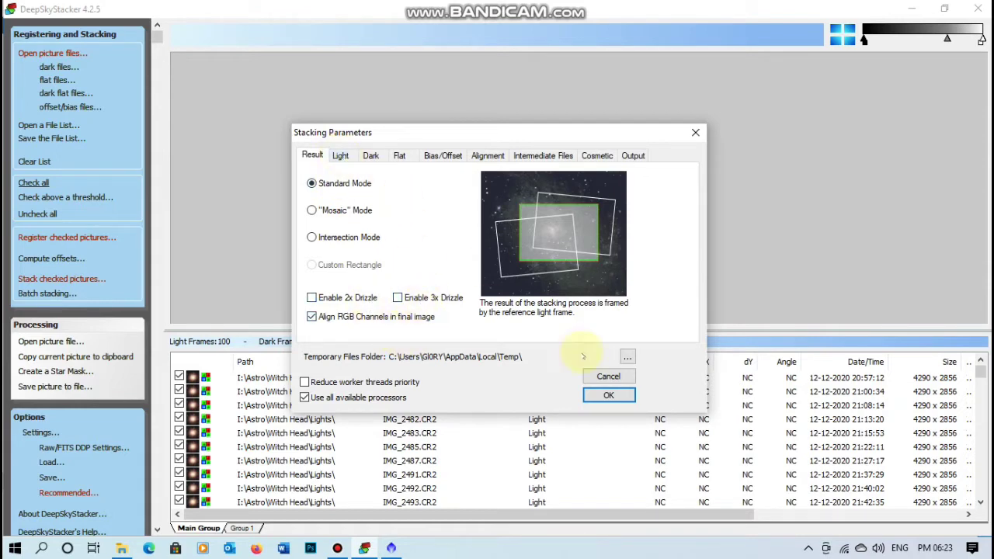
pyautogui.click(619, 396)
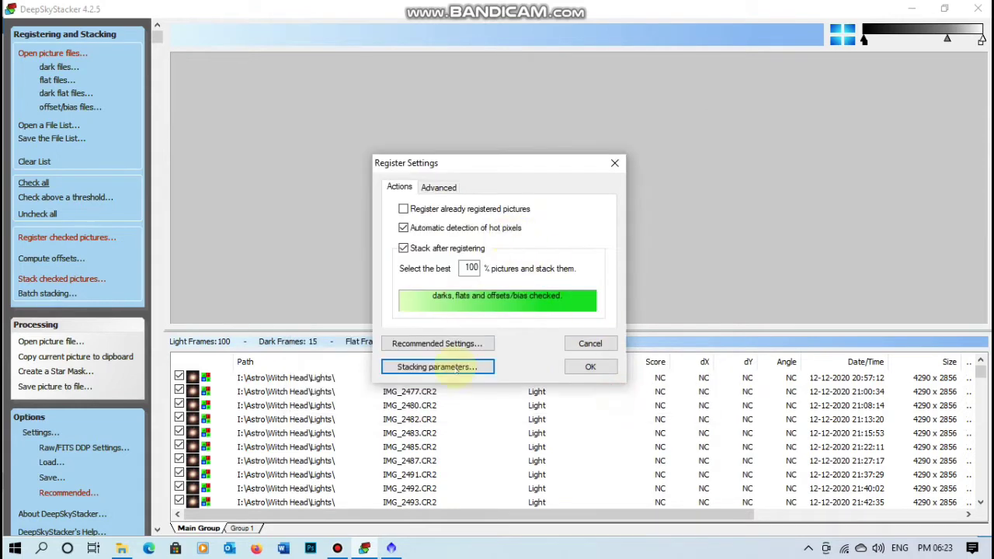
# Step: Confirm the registration settings, review the planned stacking steps for all frame groups, and start registering and stacking
pyautogui.click(588, 367)
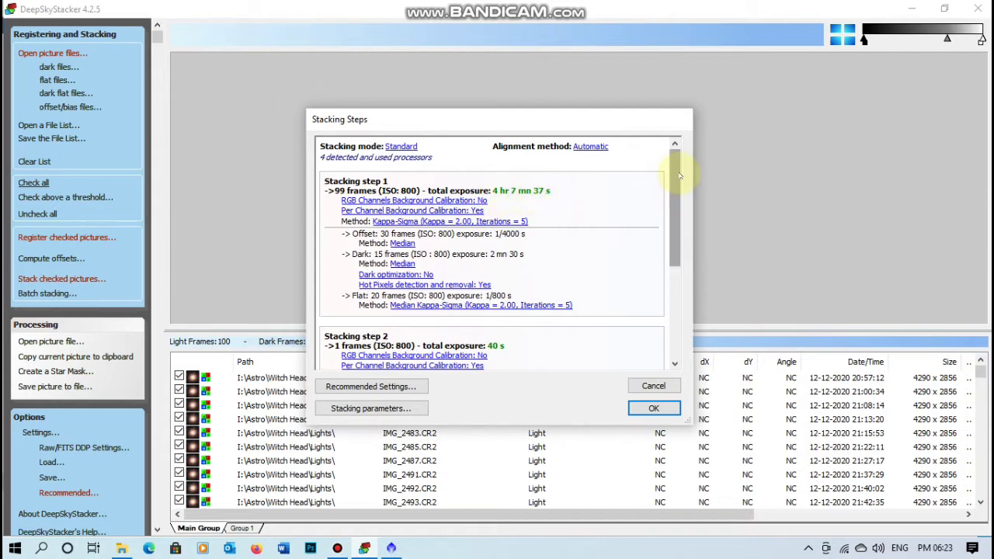
pyautogui.moveTo(675, 175); pyautogui.dragTo(679, 210)
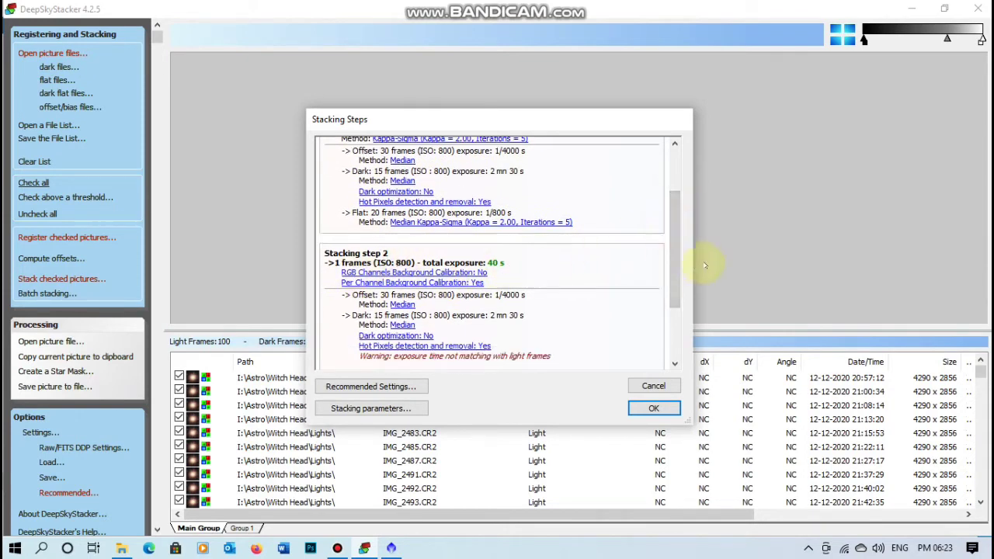
pyautogui.moveTo(676, 233); pyautogui.dragTo(673, 305)
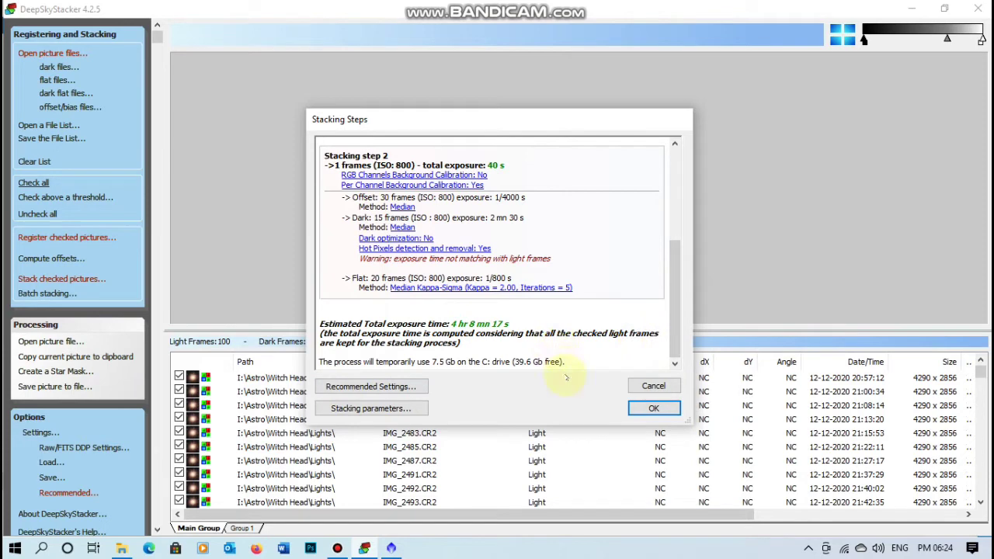
pyautogui.click(651, 408)
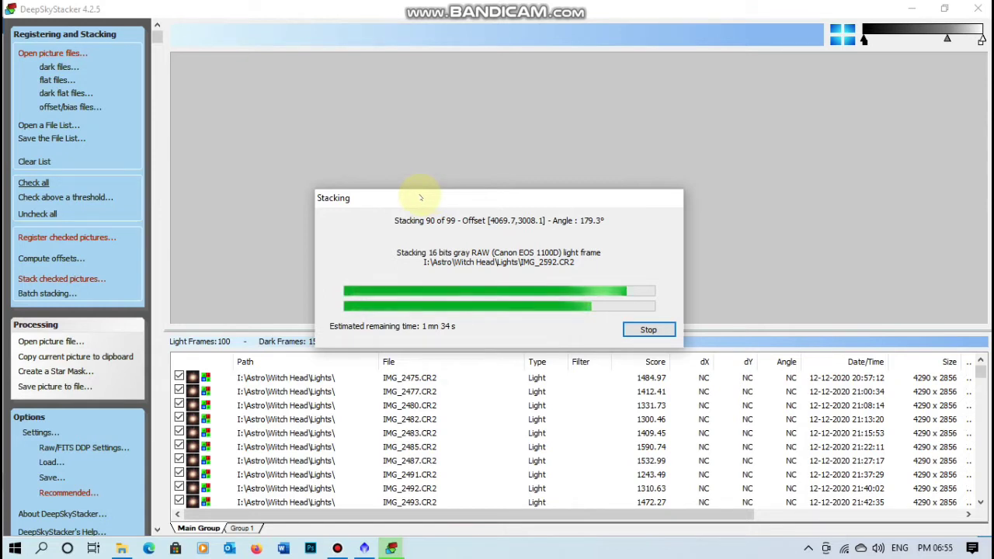
pyautogui.moveTo(338, 551)
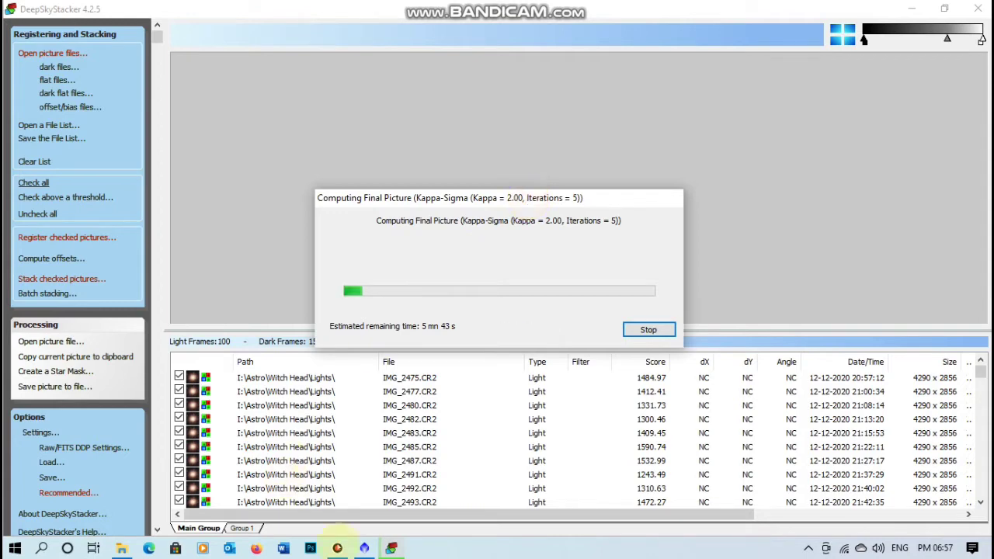
pyautogui.click(337, 548)
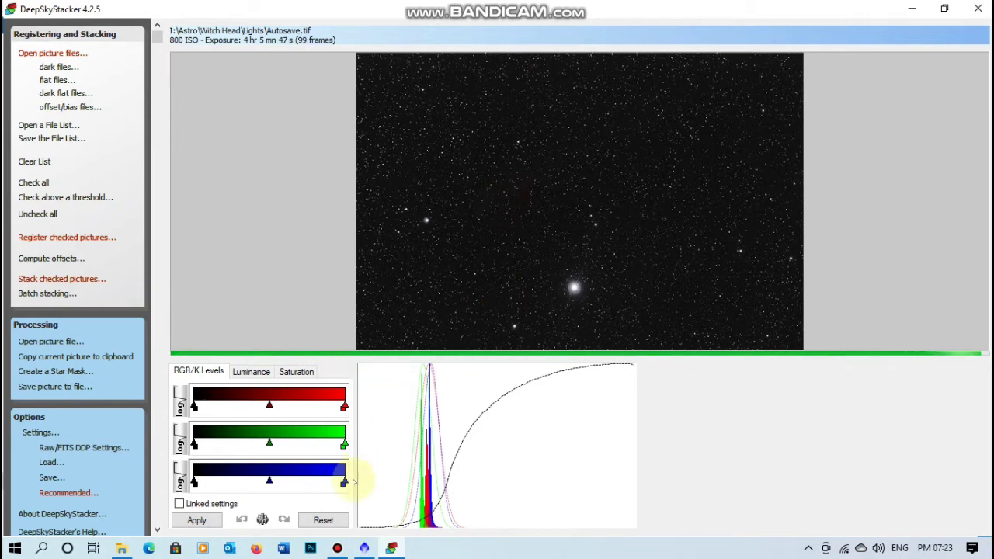
# Step: Switch to PixInsight and open the stacked Autosave.tif from the Lights folder inside Astro's Witch Head folder
pyautogui.click(364, 549)
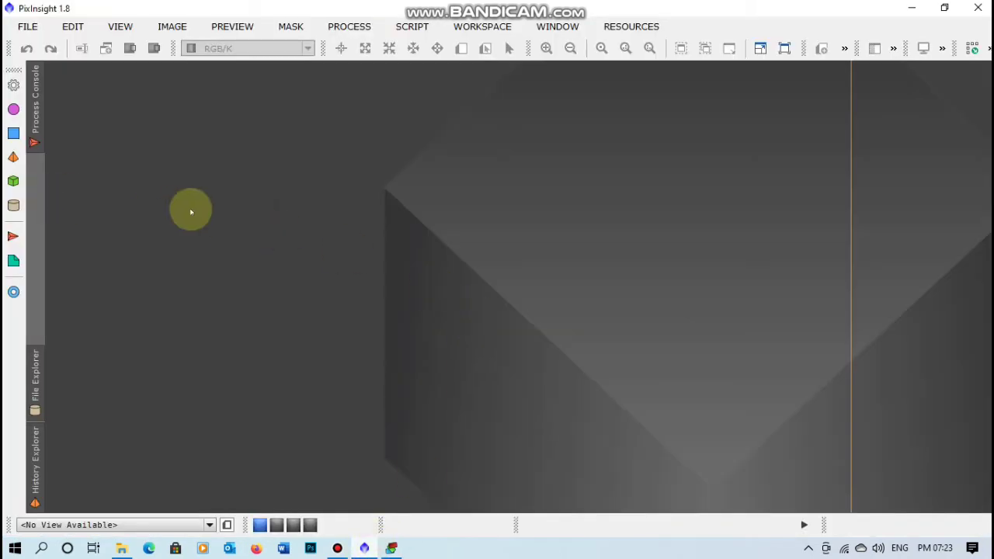
pyautogui.doubleClick(602, 212)
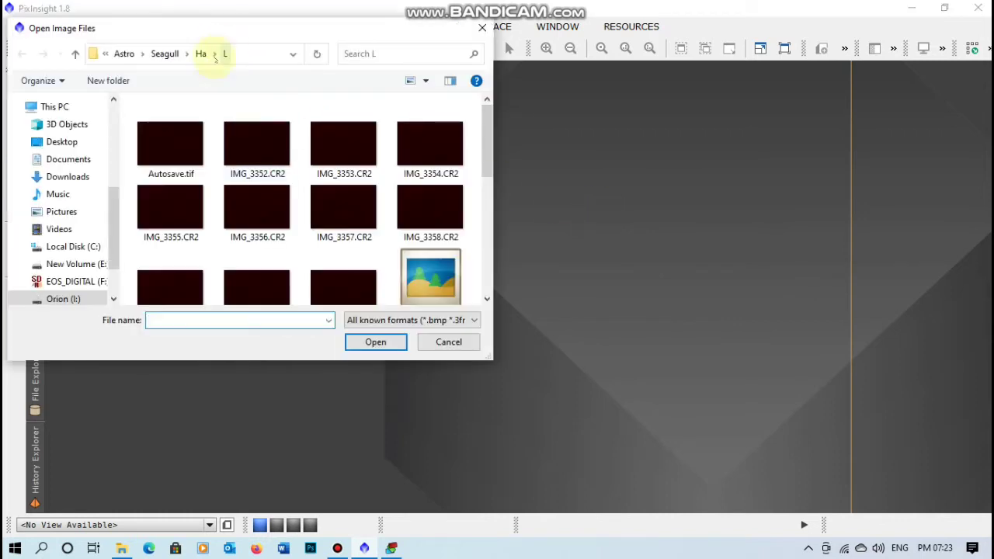
pyautogui.click(124, 54)
pyautogui.scroll(-2, 317, 250)
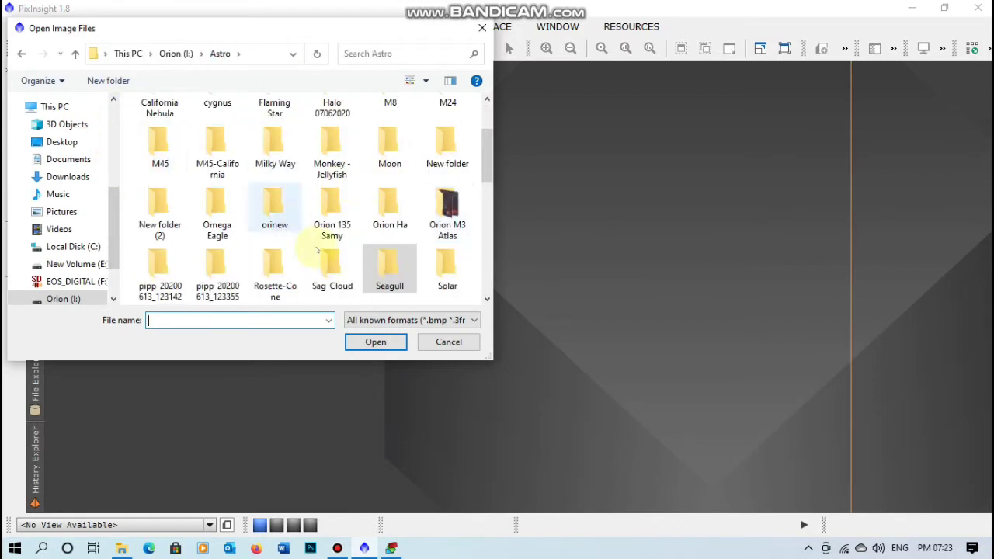
pyautogui.click(330, 261)
pyautogui.scroll(-3, 330, 261)
pyautogui.click(351, 116)
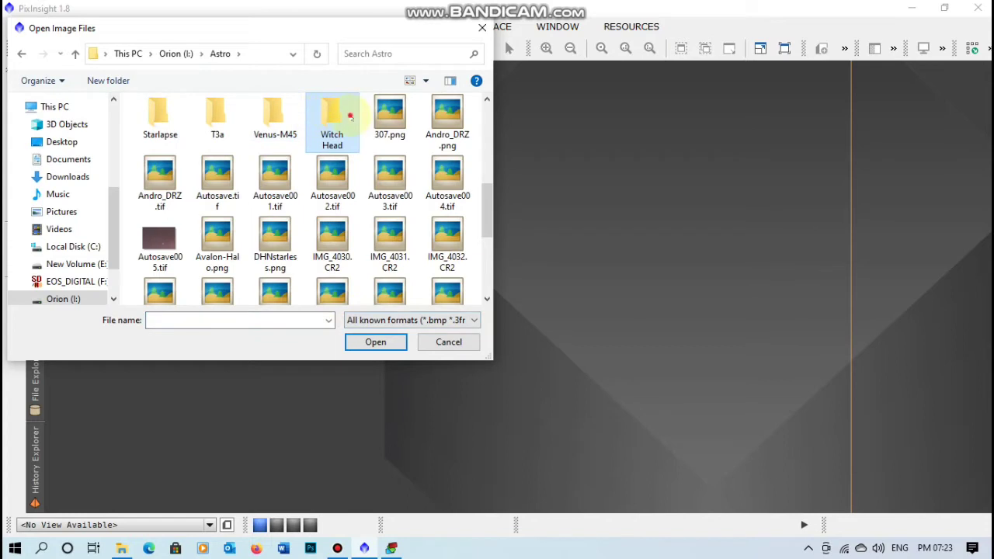
pyautogui.doubleClick(350, 116)
pyautogui.doubleClick(434, 142)
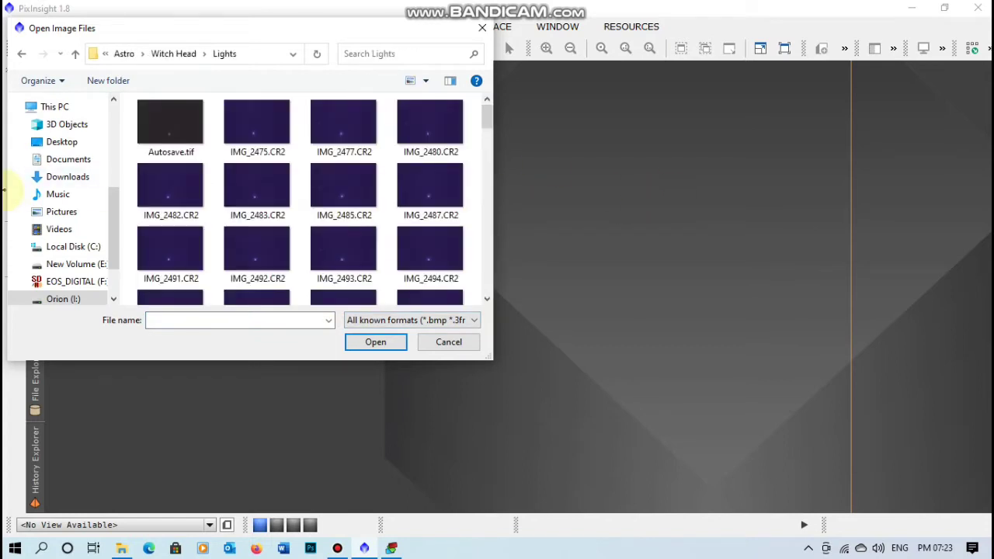
pyautogui.doubleClick(278, 136)
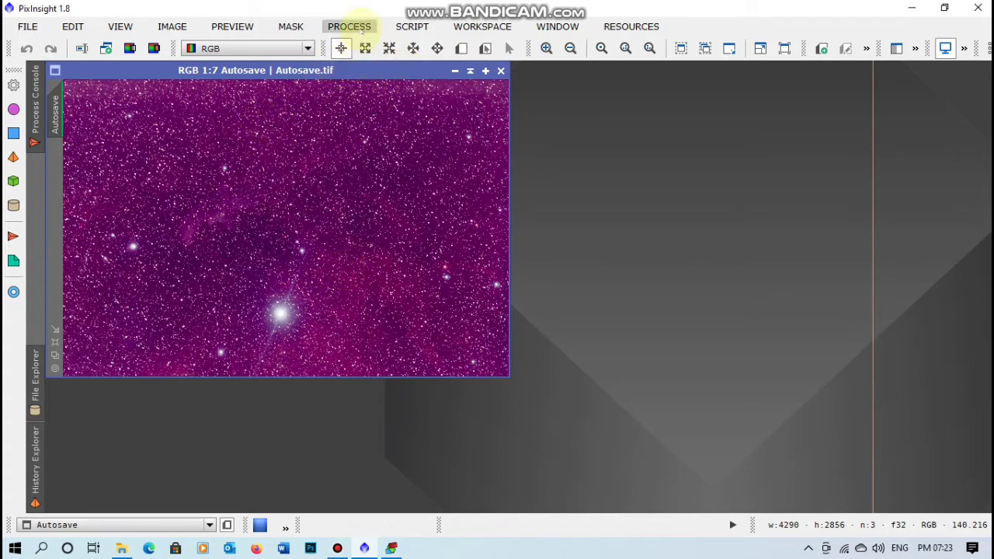
# Step: Apply AutomaticBackgroundExtractor with Subtraction correction to the Autosave image and auto-stretch the display of the corrected result
pyautogui.click(349, 26)
pyautogui.moveTo(411, 15)
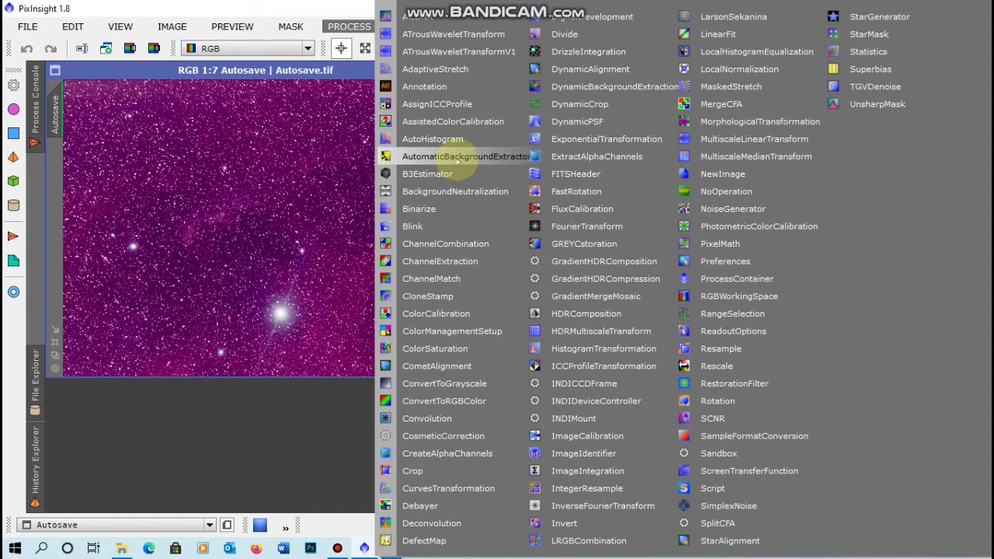
pyautogui.click(459, 158)
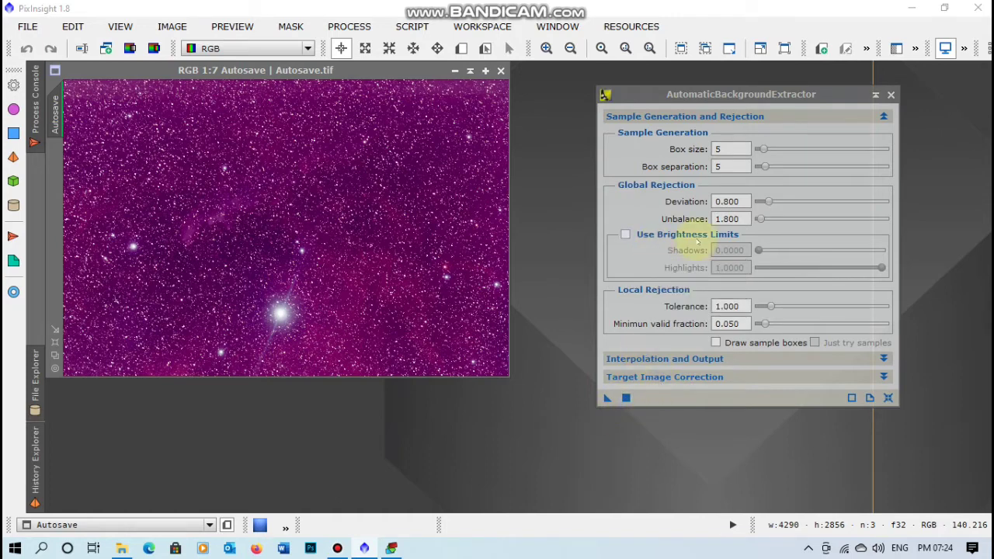
pyautogui.click(732, 378)
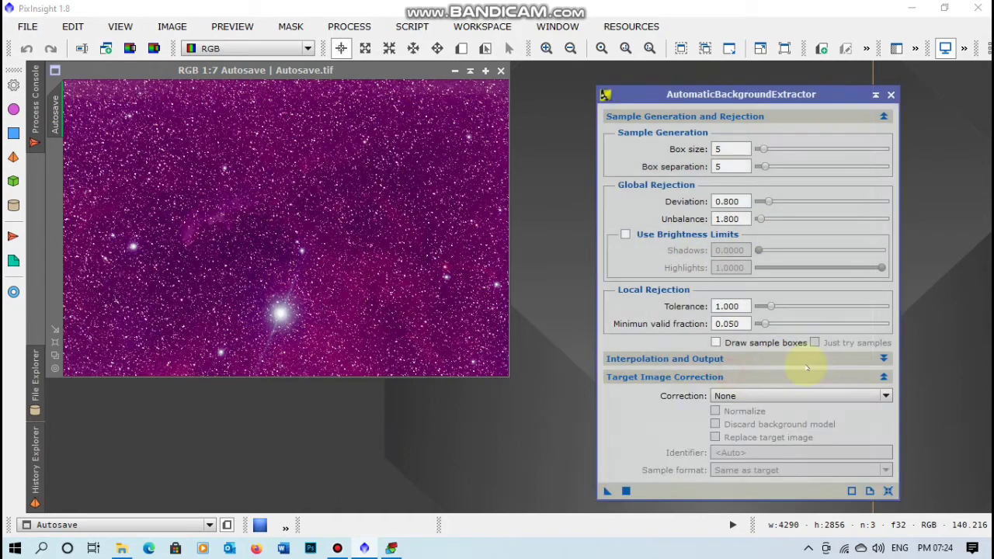
pyautogui.click(768, 396)
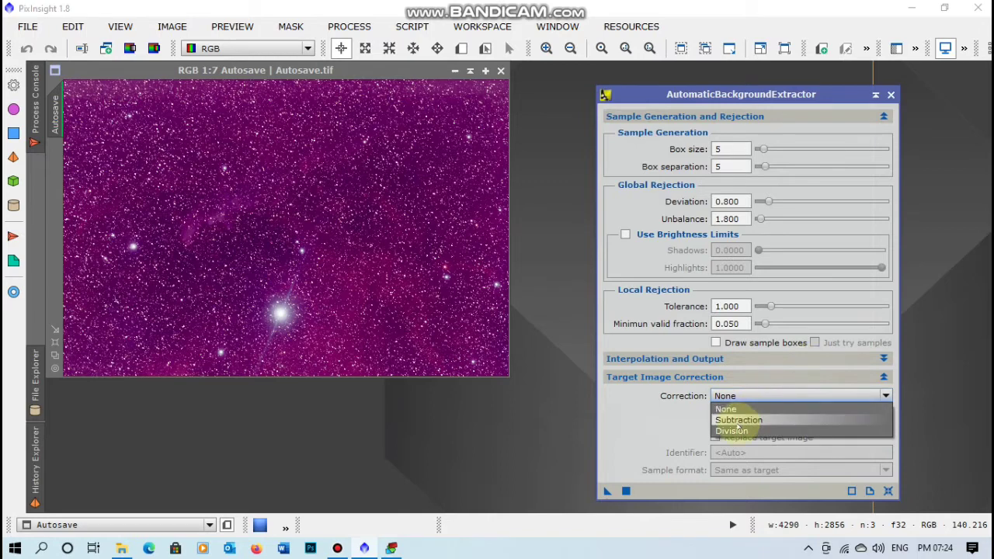
pyautogui.click(733, 419)
pyautogui.moveTo(608, 491); pyautogui.dragTo(337, 242)
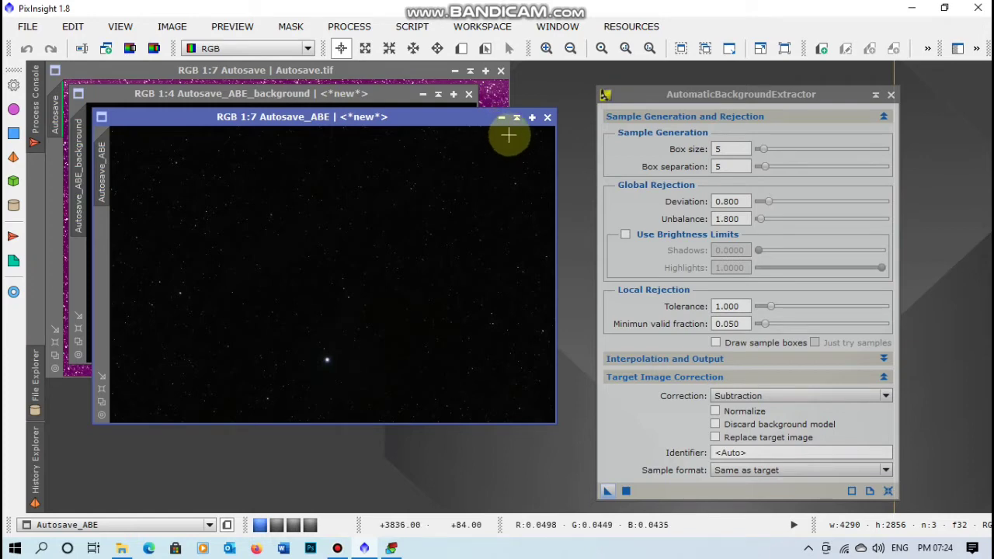
pyautogui.hotkey('ctrl', 'a')
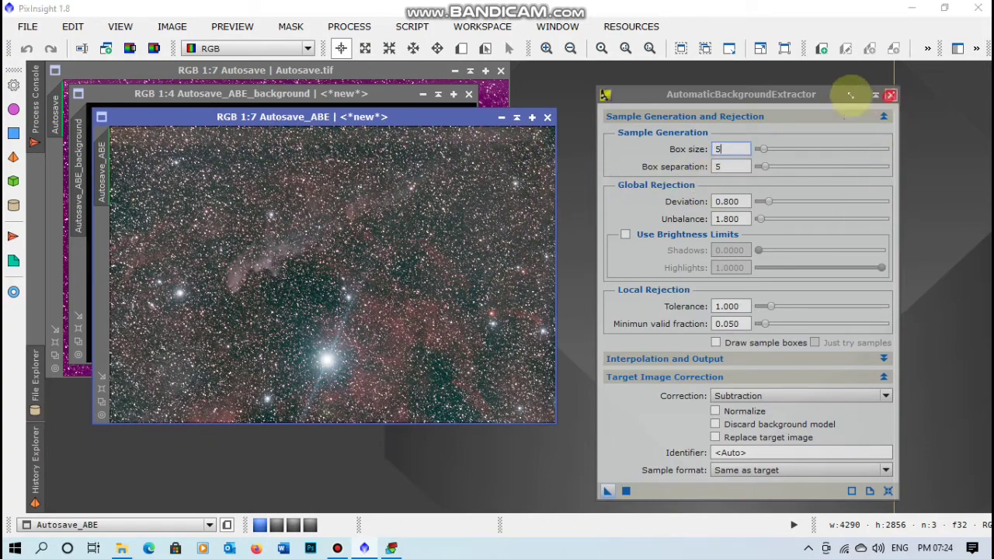
pyautogui.click(891, 94)
# Step: Start DynamicBackgroundExtraction on the Autosave_ABE image, set the tolerance to 3.500, and generate background samples with radius 13 and 10 per row
pyautogui.click(349, 27)
pyautogui.moveTo(454, 14)
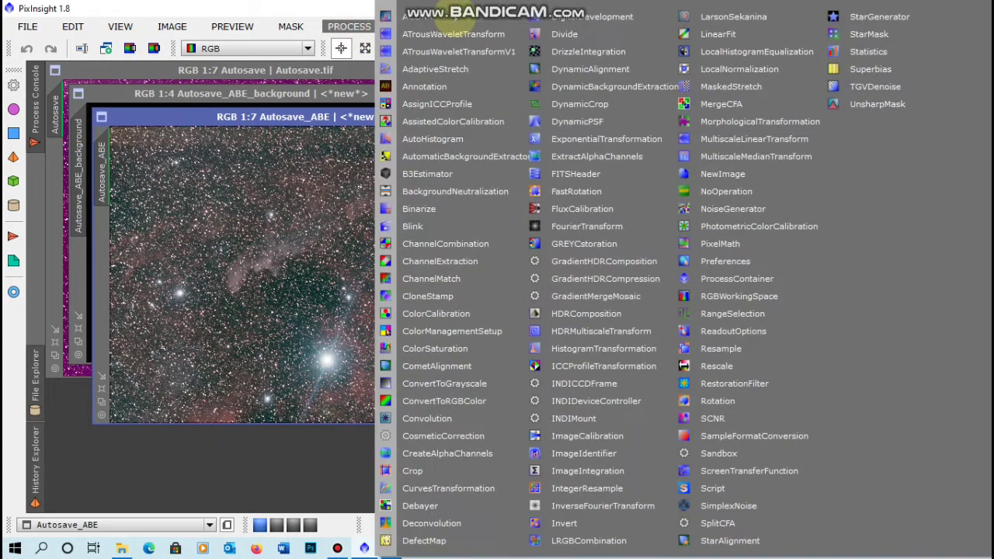
pyautogui.click(621, 83)
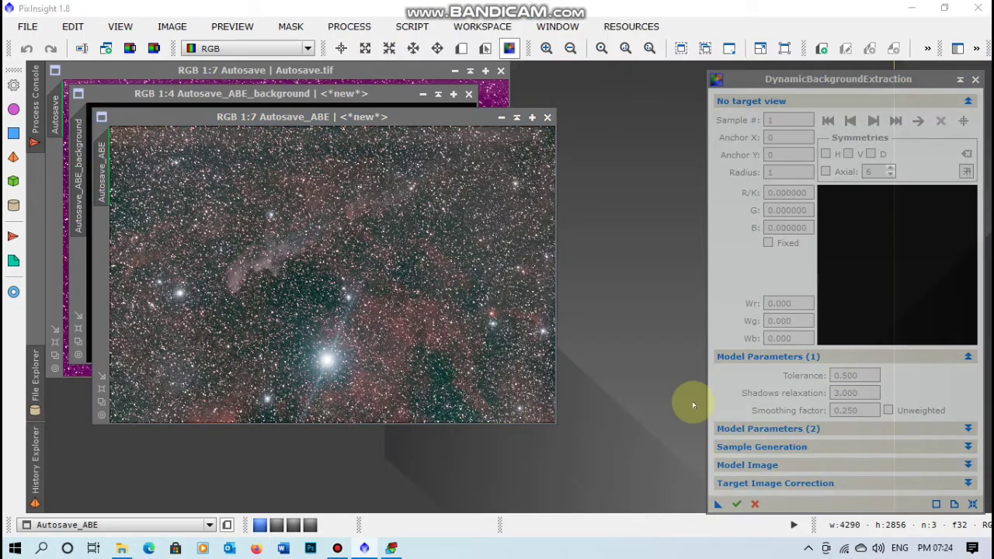
pyautogui.moveTo(819, 71); pyautogui.dragTo(739, 73)
pyautogui.click(333, 267)
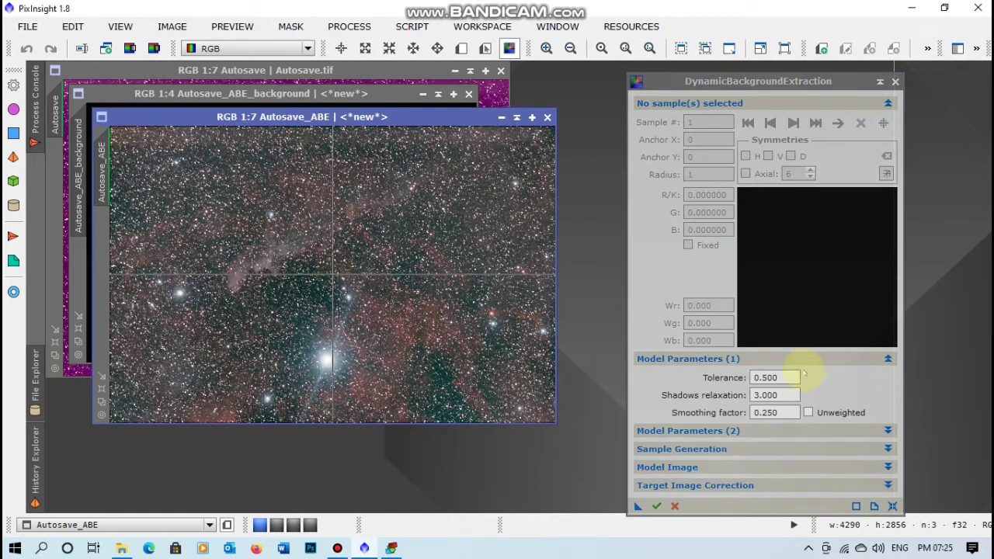
pyautogui.click(757, 377)
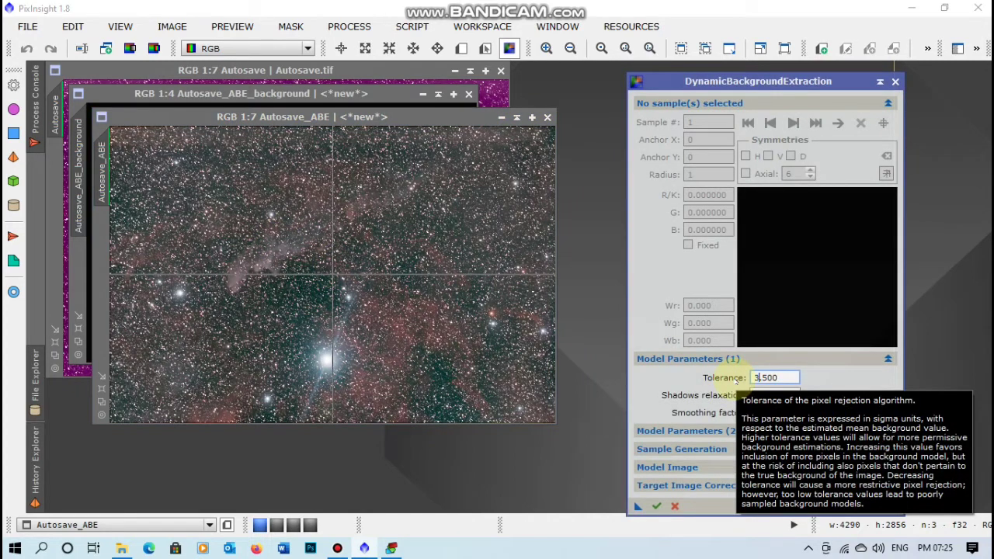
pyautogui.click(786, 359)
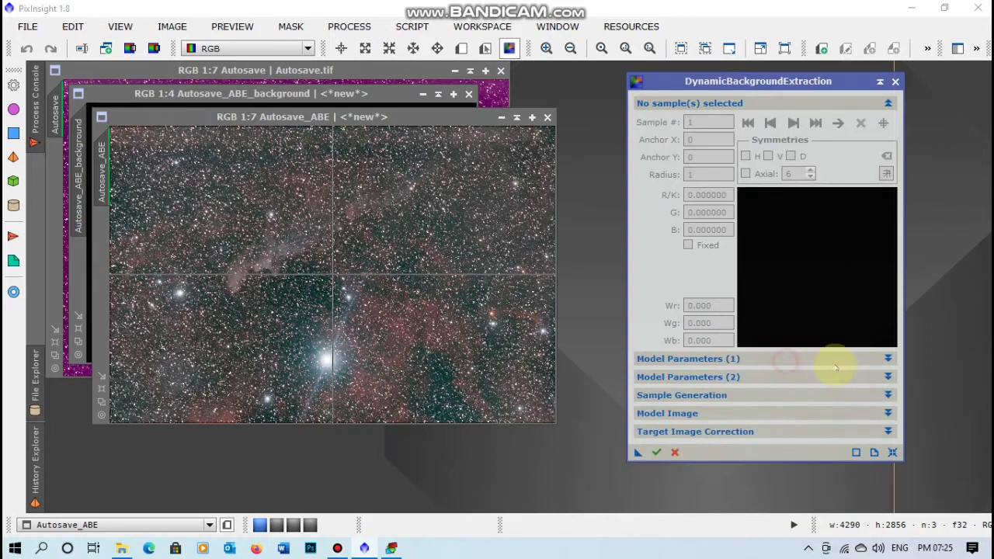
pyautogui.click(888, 360)
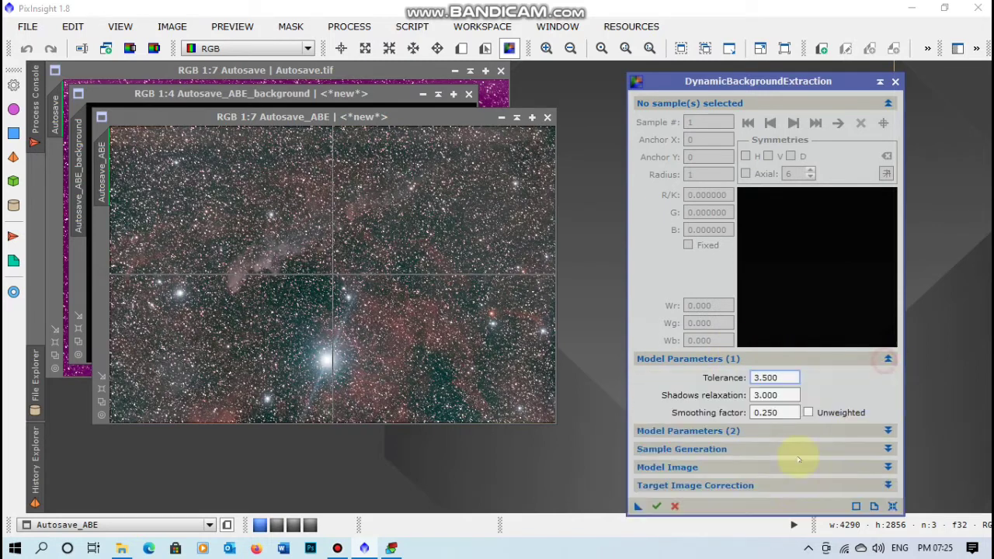
pyautogui.click(889, 450)
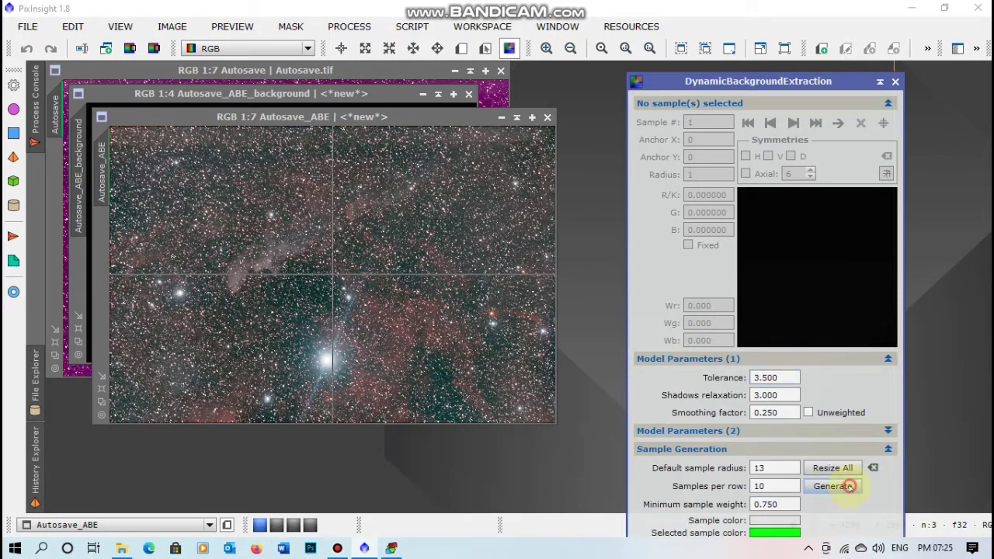
pyautogui.click(849, 486)
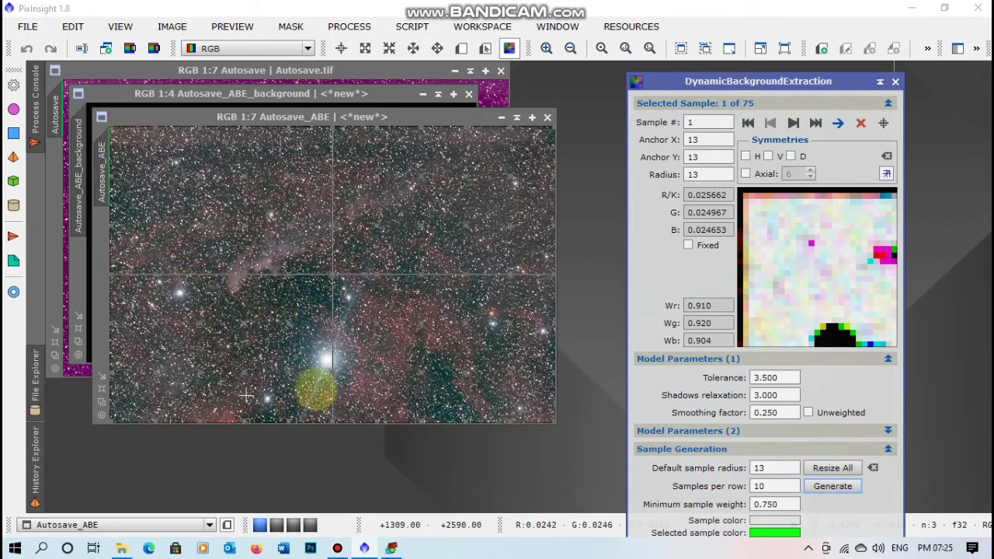
# Step: Add extra background samples by hand near the four corners of the Autosave_ABE image, with most in the lower-right area
pyautogui.click(549, 152)
pyautogui.click(535, 134)
pyautogui.click(124, 149)
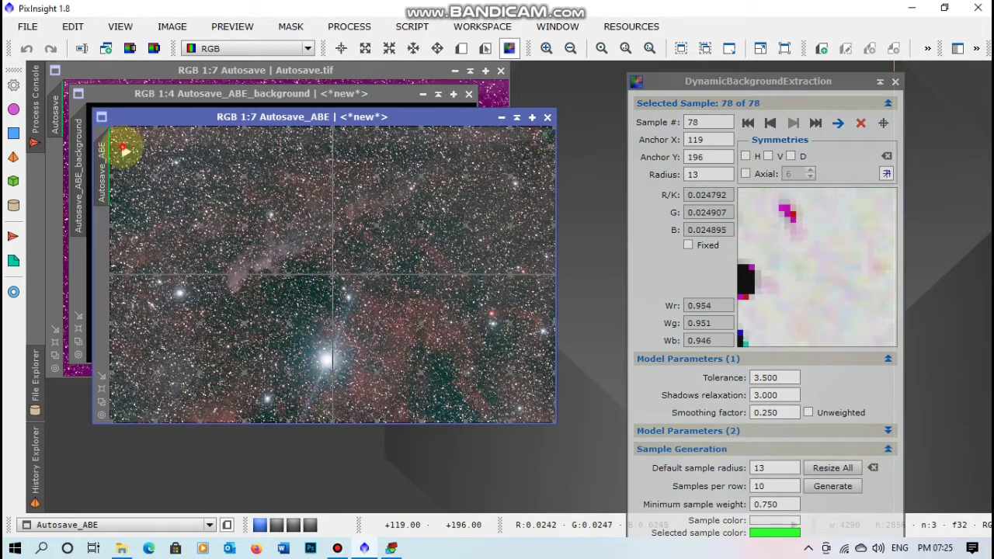
pyautogui.click(131, 173)
pyautogui.click(129, 419)
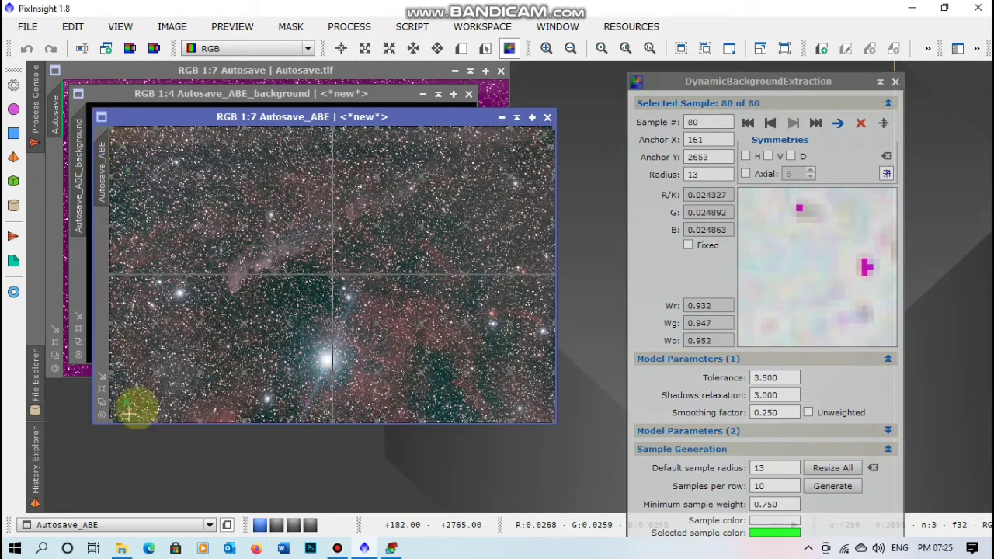
pyautogui.click(463, 406)
pyautogui.click(503, 378)
pyautogui.click(500, 419)
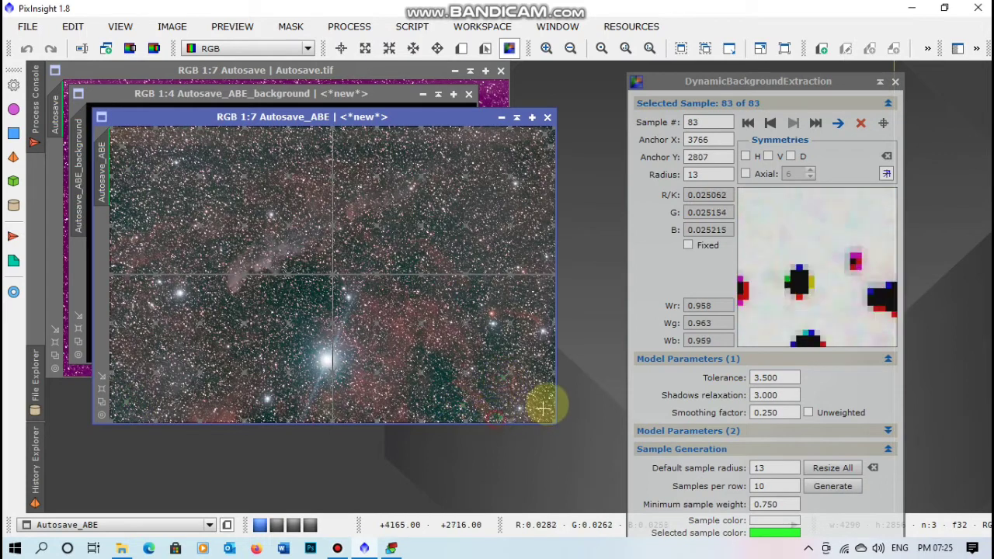
pyautogui.click(525, 373)
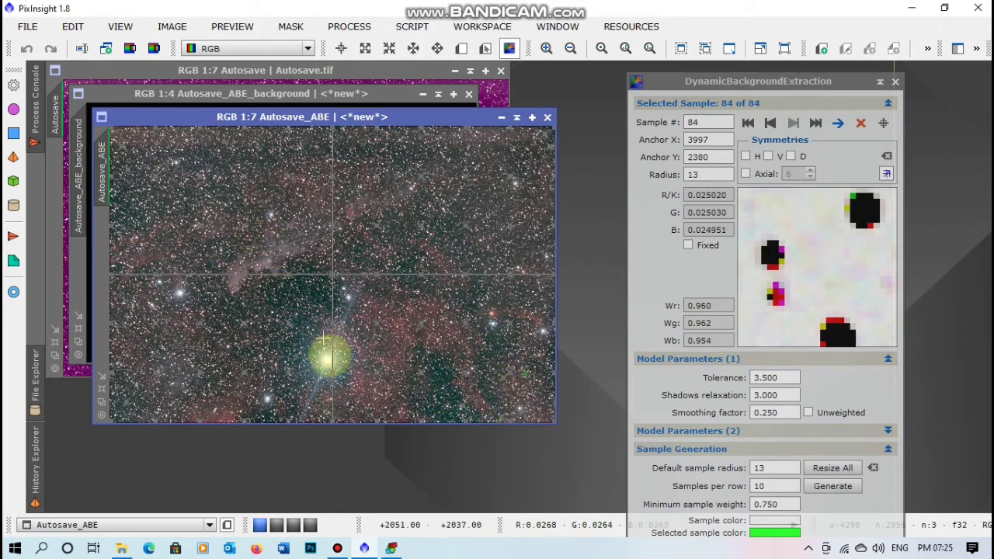
# Step: Add more background samples by hand in the dark area between the Witch Head nebula and the bright star
pyautogui.moveTo(392, 349); pyautogui.dragTo(480, 295)
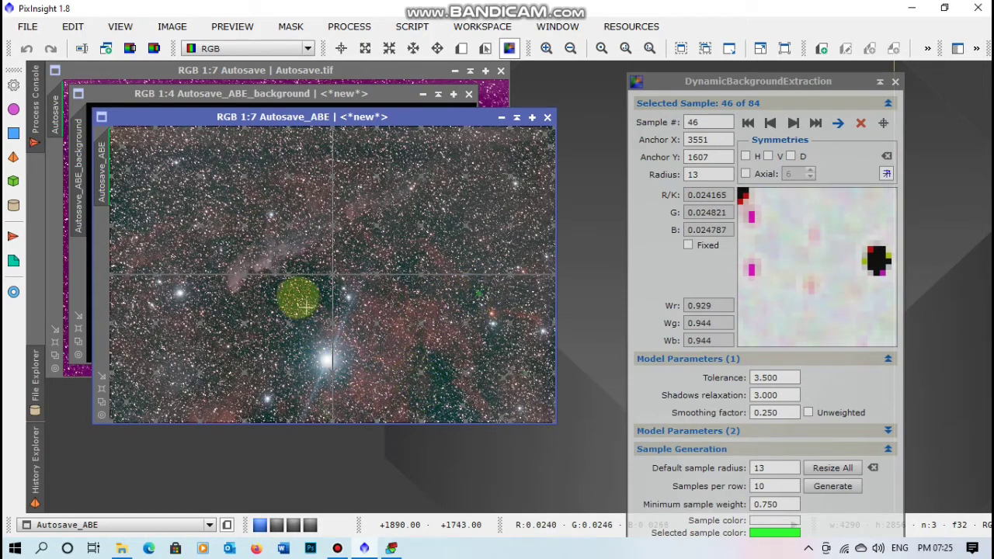
pyautogui.click(300, 285)
pyautogui.click(300, 281)
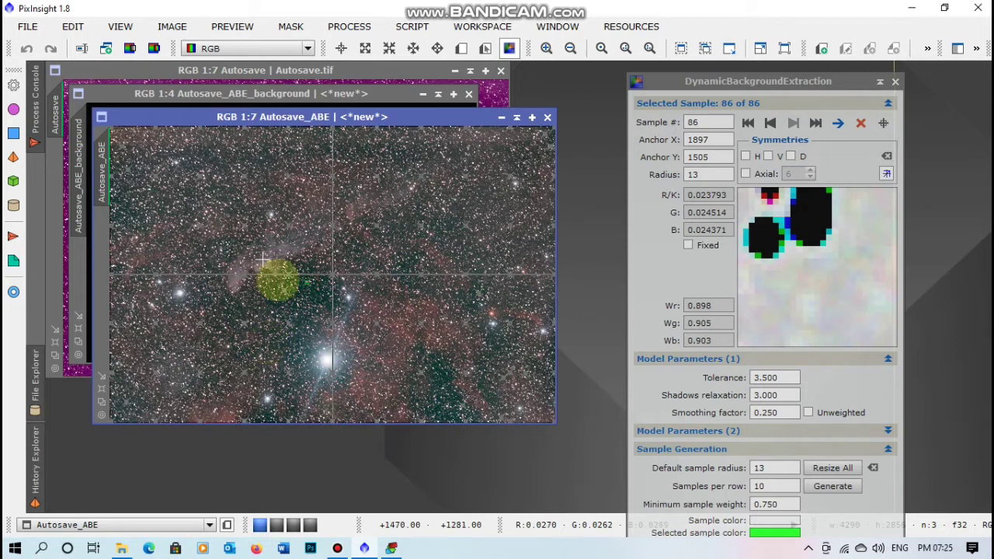
pyautogui.click(312, 286)
pyautogui.click(271, 306)
pyautogui.click(292, 292)
pyautogui.click(327, 298)
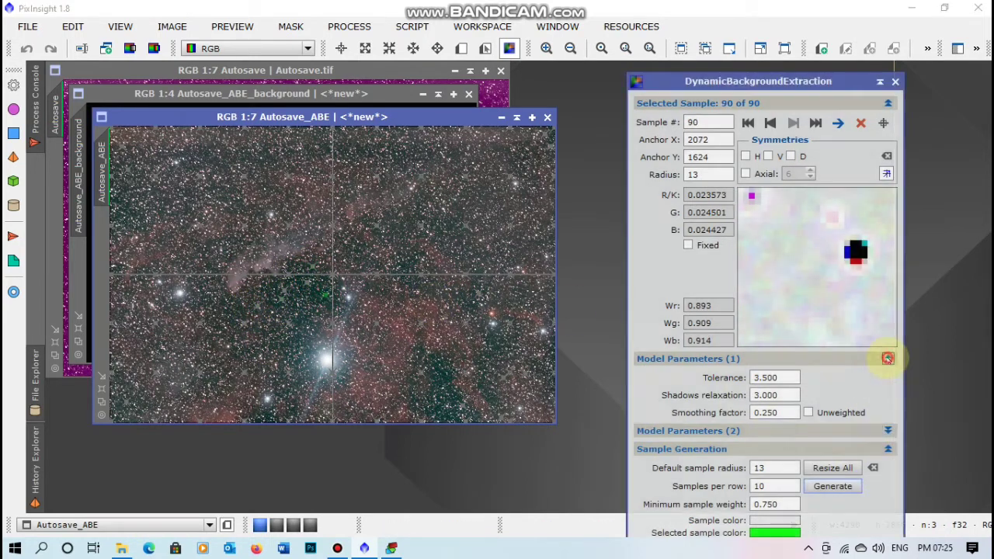
# Step: Set the target image correction to Subtraction and apply DynamicBackgroundExtraction to the Autosave_ABE image
pyautogui.click(888, 358)
pyautogui.click(888, 395)
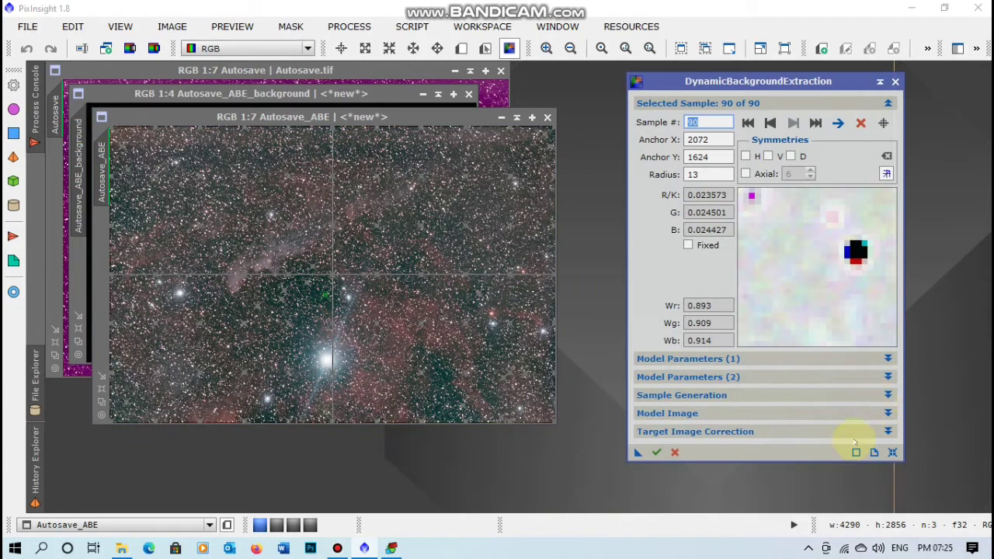
pyautogui.click(861, 432)
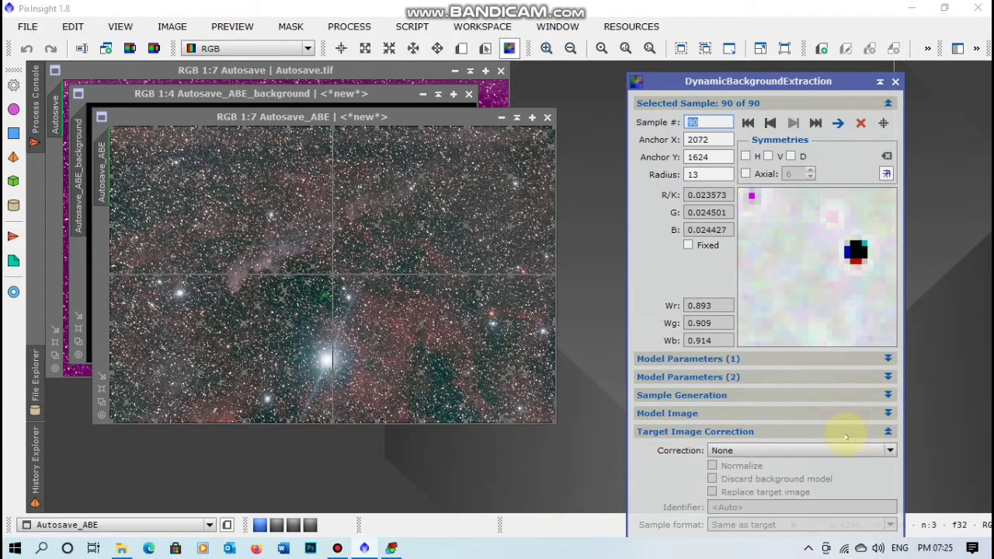
pyautogui.click(814, 451)
pyautogui.click(746, 470)
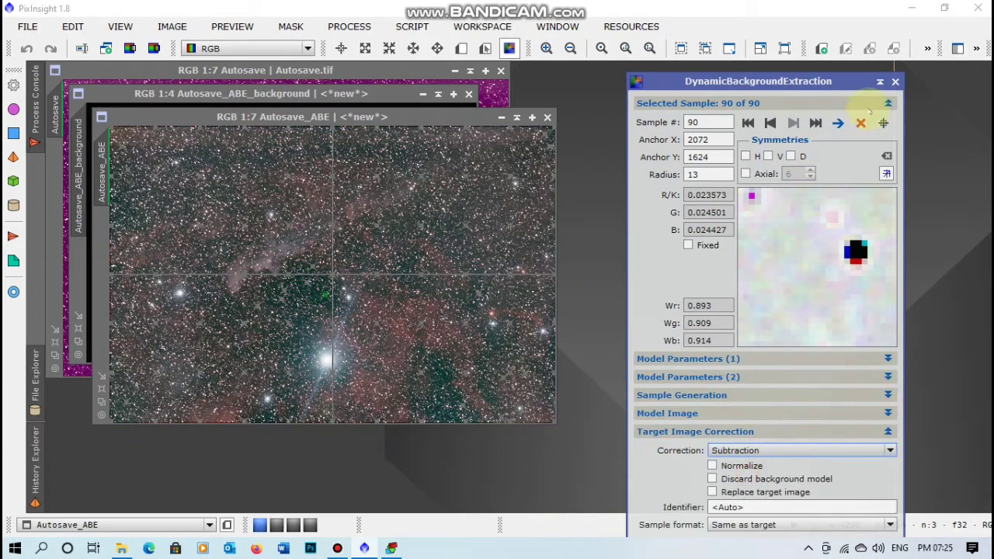
pyautogui.click(888, 102)
pyautogui.moveTo(636, 311); pyautogui.dragTo(443, 327)
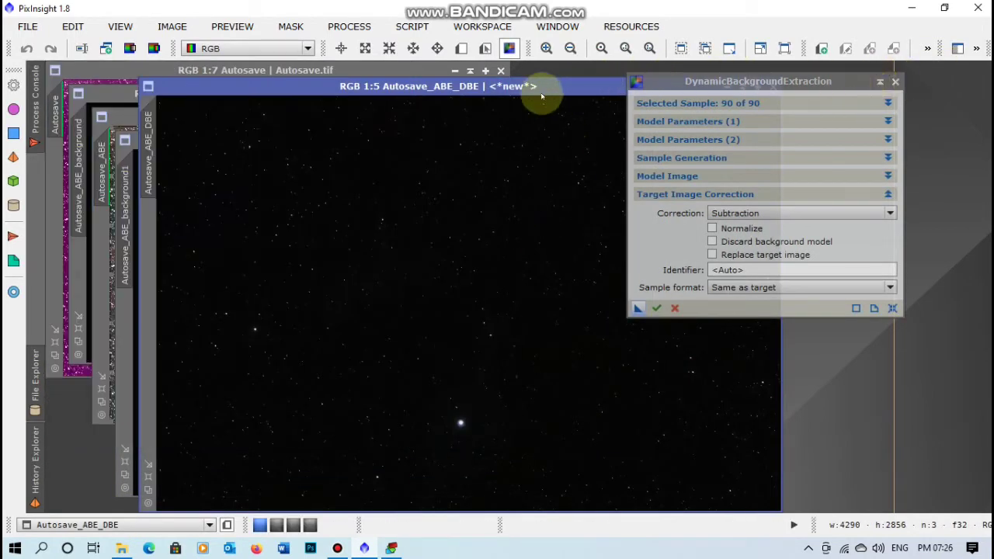
# Step: Auto-stretch the display of the Autosave_ABE_DBE image and end the DynamicBackgroundExtraction session
pyautogui.moveTo(533, 86); pyautogui.dragTo(444, 91)
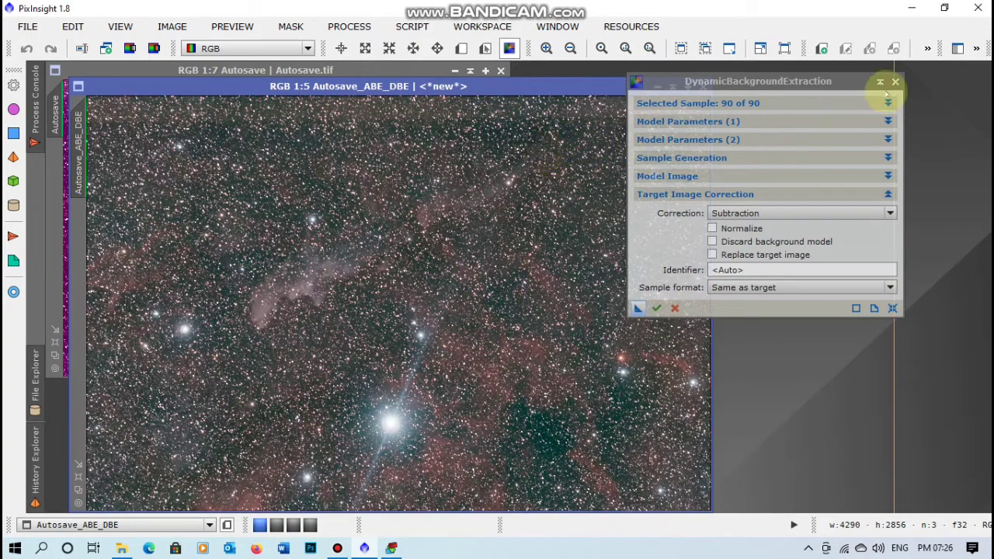
pyautogui.click(895, 81)
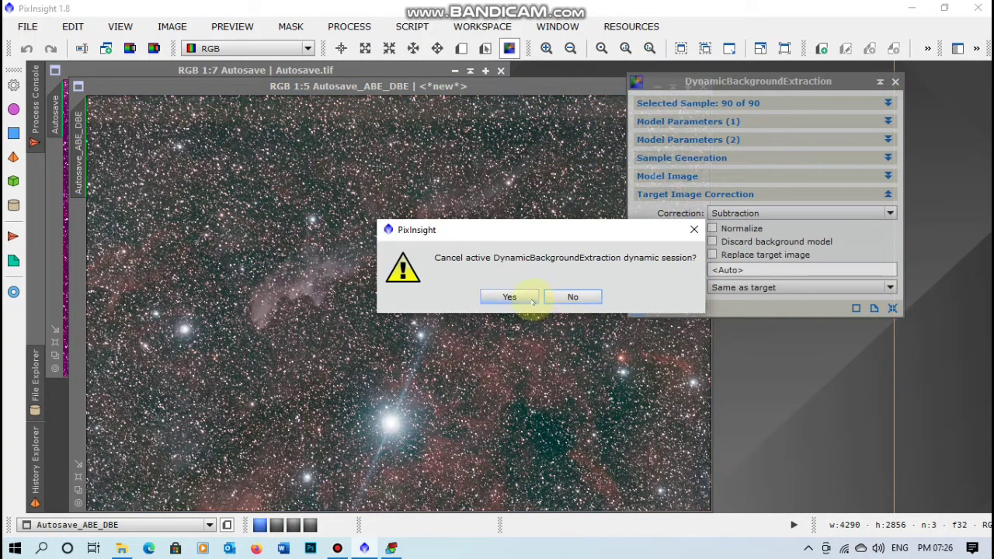
pyautogui.click(533, 301)
# Step: Move the Autosave_ABE_DBE window aside and close the Autosave_ABE_background image
pyautogui.moveTo(492, 85); pyautogui.dragTo(704, 73)
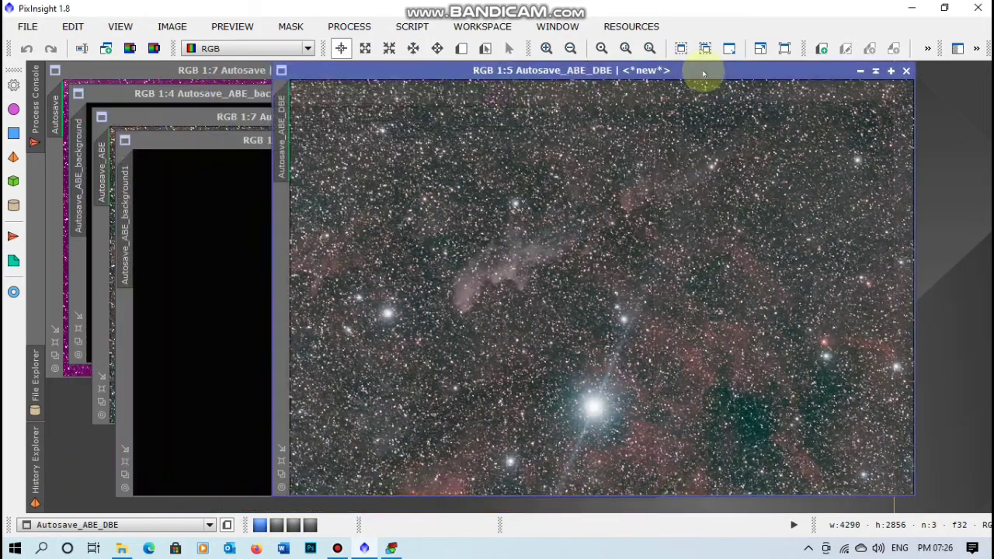
pyautogui.click(240, 94)
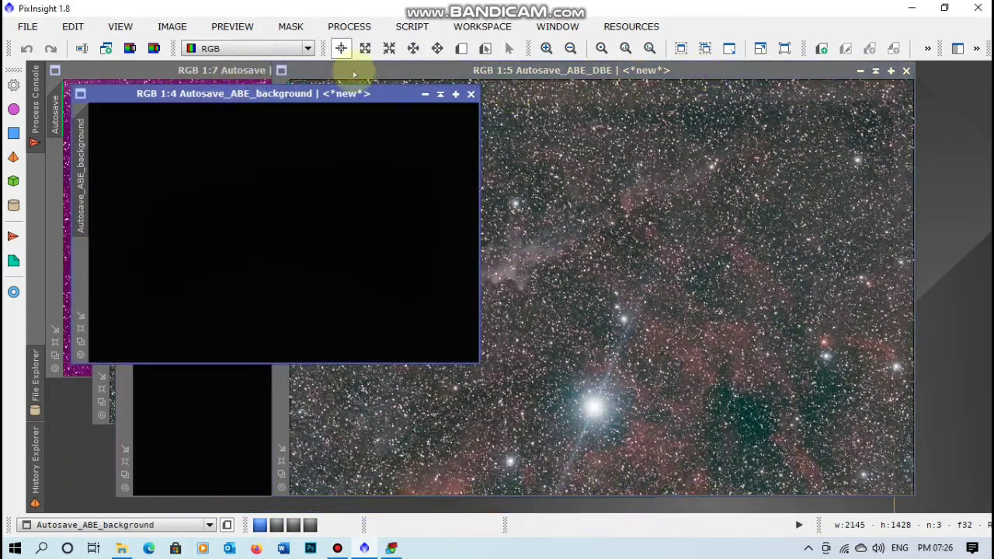
pyautogui.click(470, 94)
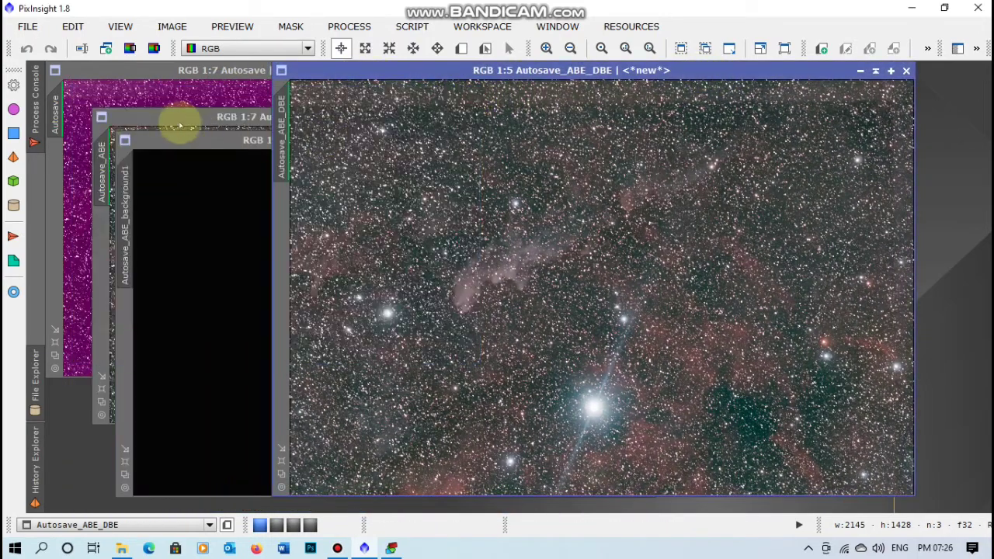
# Step: Arrange the Autosave_ABE and Autosave_ABE_DBE images side by side and compare their backgrounds
pyautogui.moveTo(178, 122); pyautogui.dragTo(191, 112)
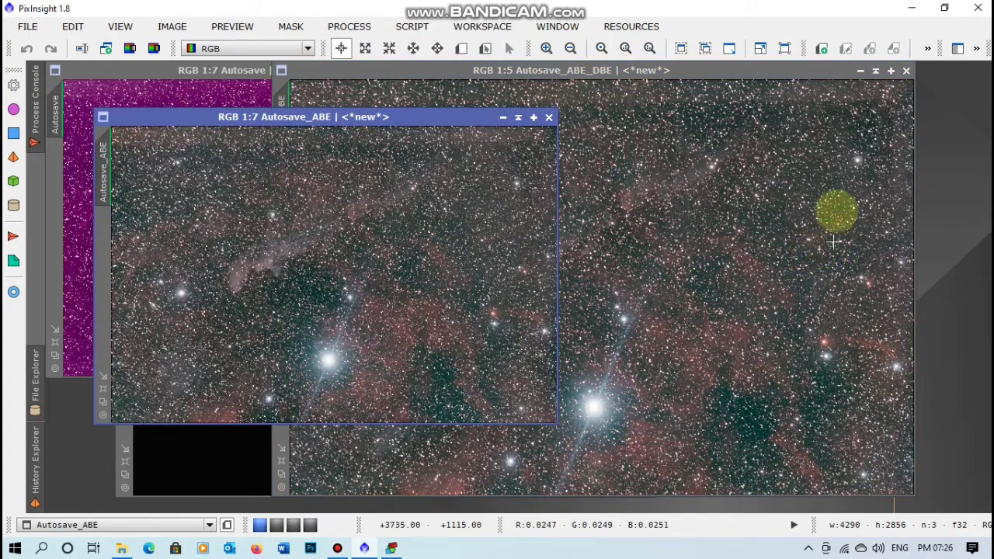
pyautogui.moveTo(684, 69); pyautogui.dragTo(754, 69)
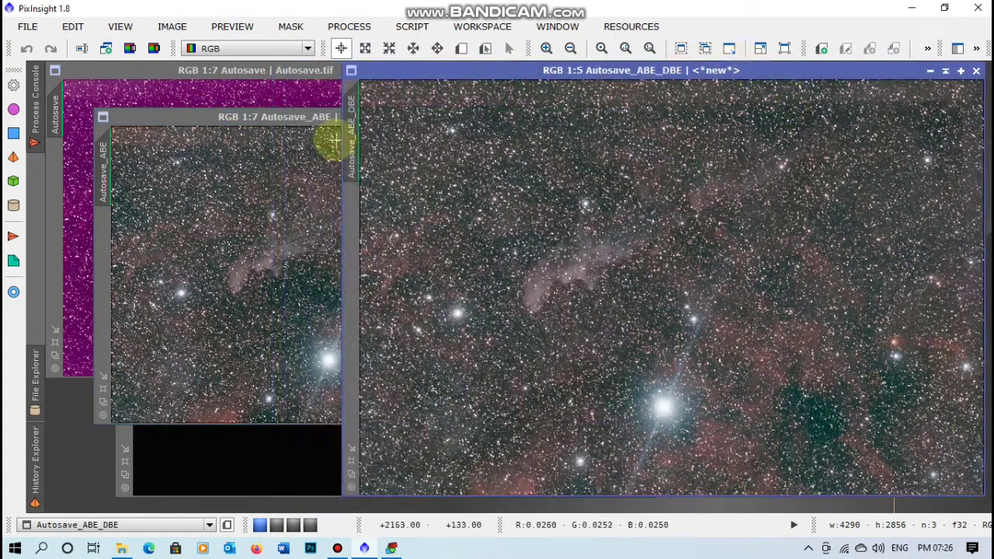
pyautogui.click(309, 118)
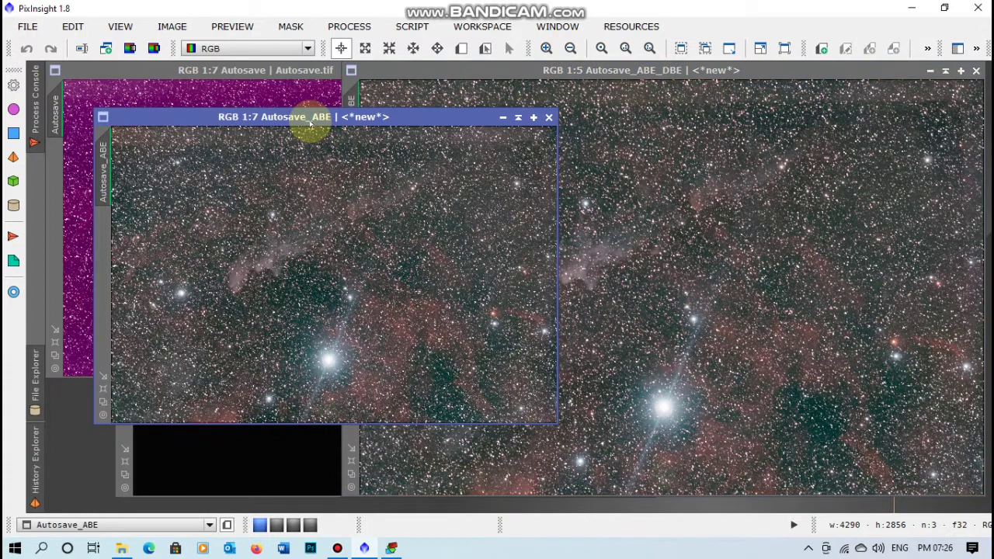
pyautogui.moveTo(318, 121); pyautogui.dragTo(270, 124)
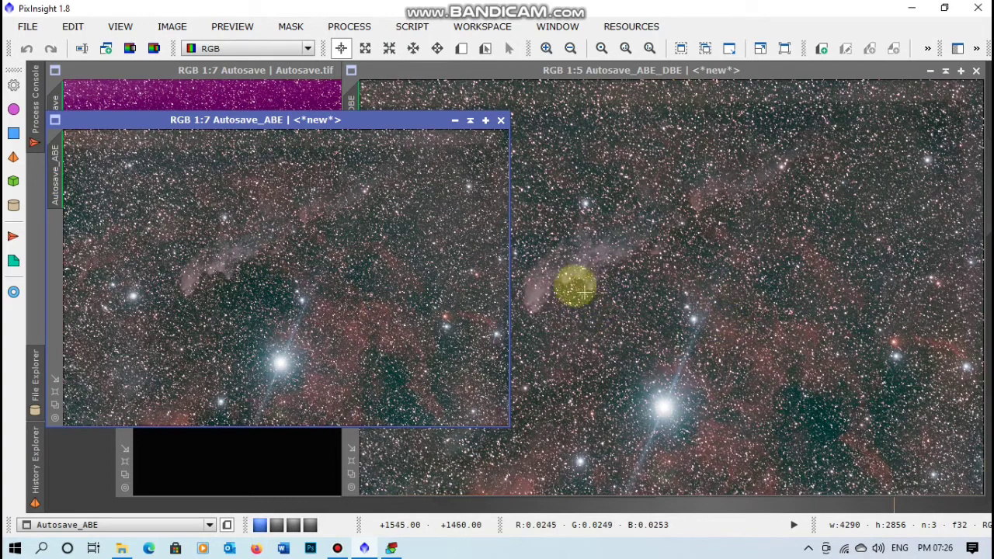
pyautogui.moveTo(339, 121); pyautogui.dragTo(360, 121)
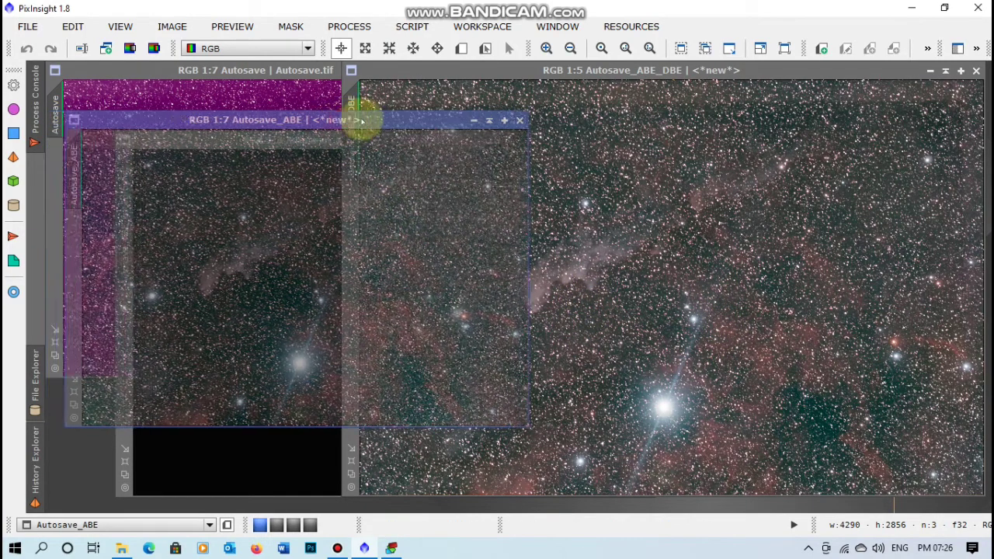
pyautogui.click(543, 70)
pyautogui.click(274, 120)
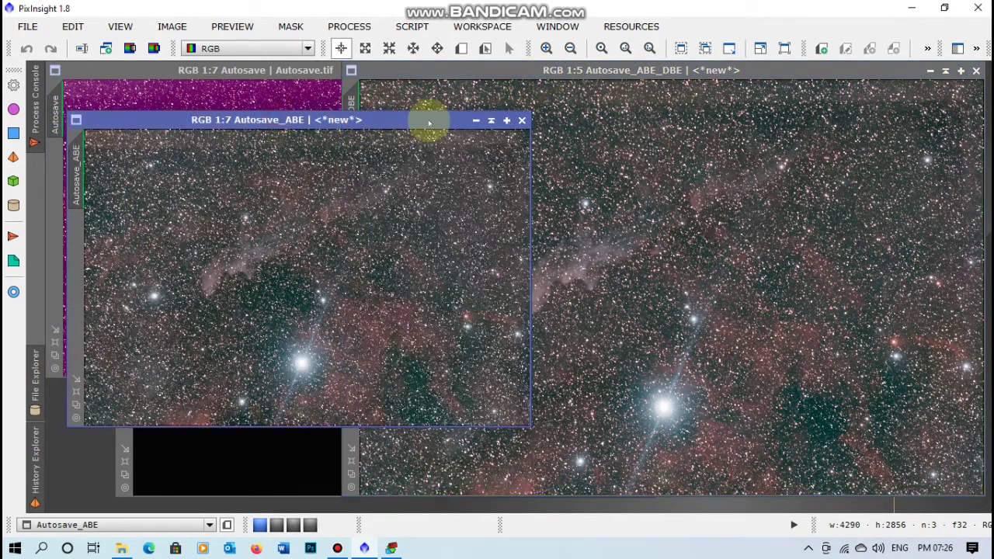
# Step: Minimize Autosave_ABE to an icon at the workspace edge and close the Autosave_ABE_background1 image
pyautogui.click(473, 122)
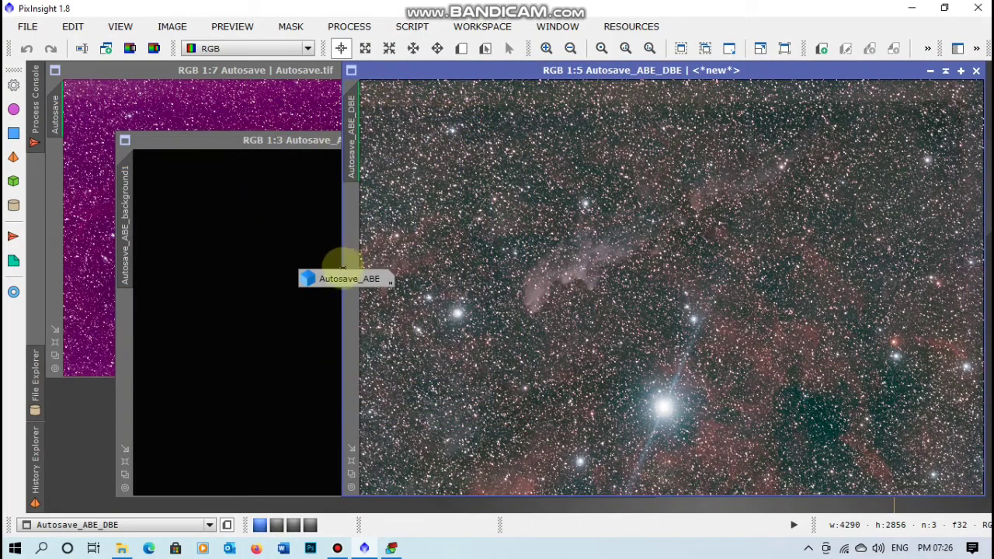
pyautogui.moveTo(380, 278); pyautogui.dragTo(919, 104)
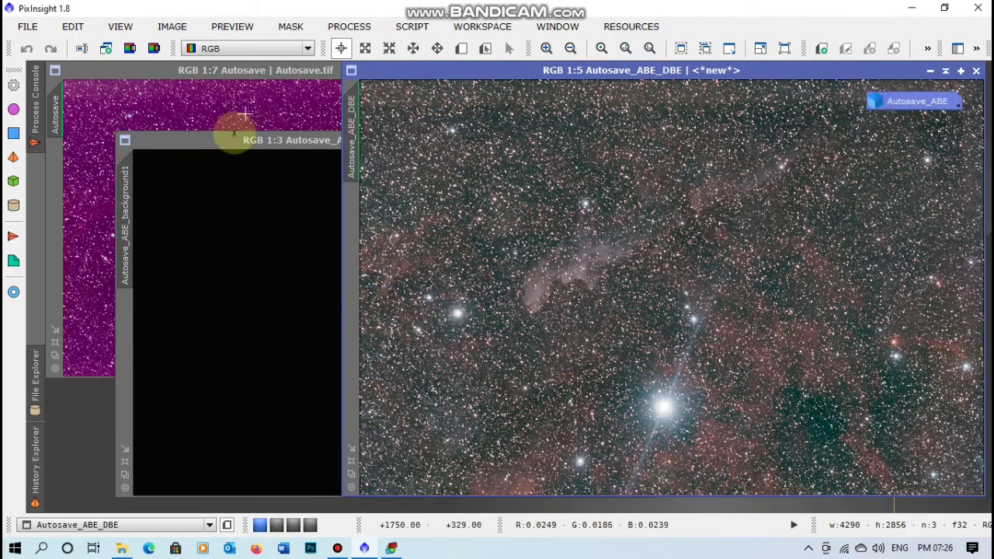
pyautogui.click(233, 138)
pyautogui.click(646, 139)
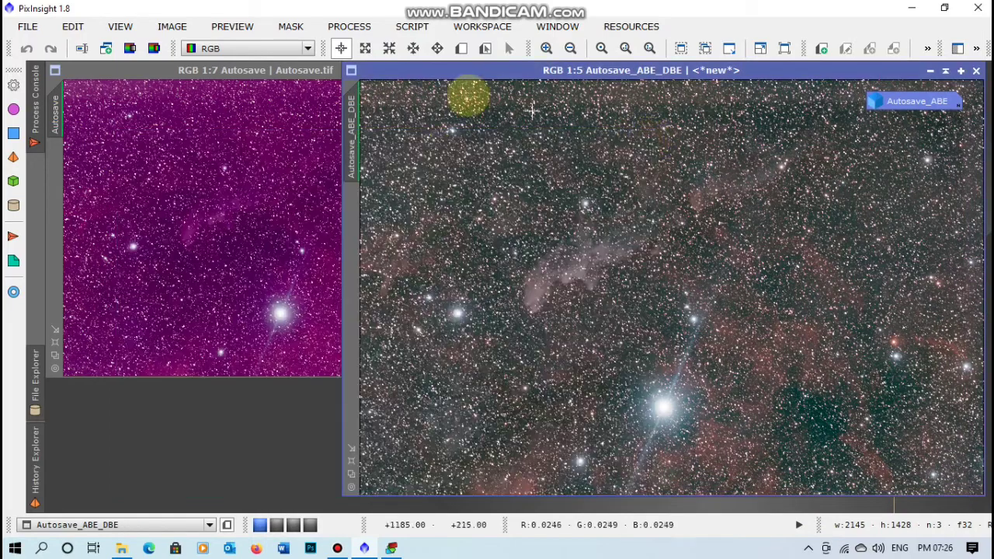
# Step: Minimize the original Autosave image, park its icon beside the Autosave_ABE icon, and reposition the Autosave_ABE_DBE window
pyautogui.moveTo(482, 70); pyautogui.dragTo(222, 84)
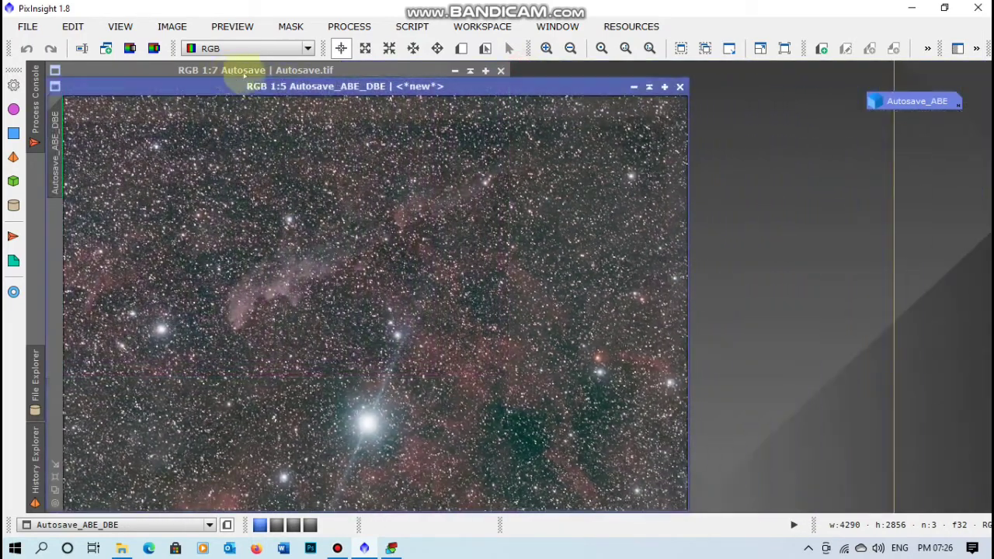
pyautogui.click(454, 70)
pyautogui.moveTo(326, 229); pyautogui.dragTo(970, 100)
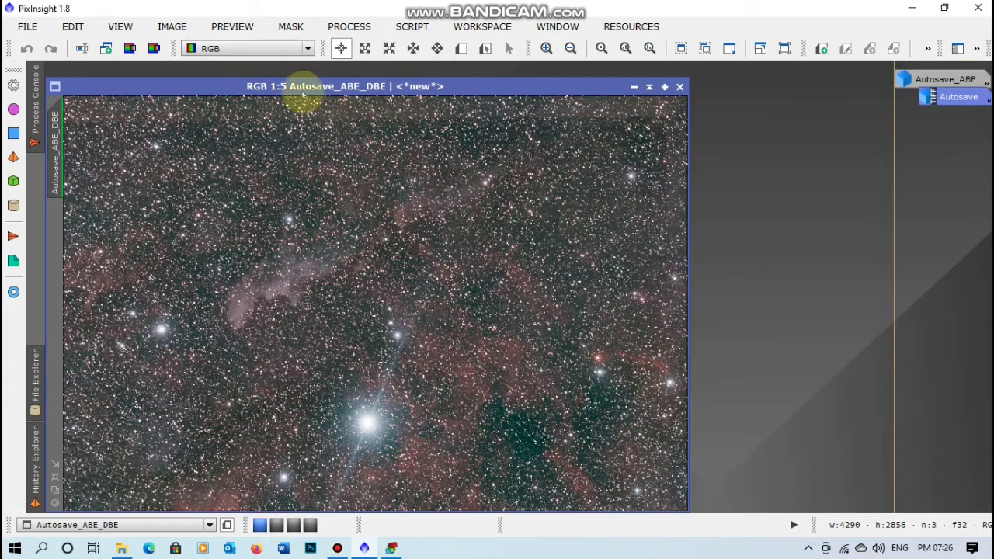
pyautogui.moveTo(301, 87); pyautogui.dragTo(286, 71)
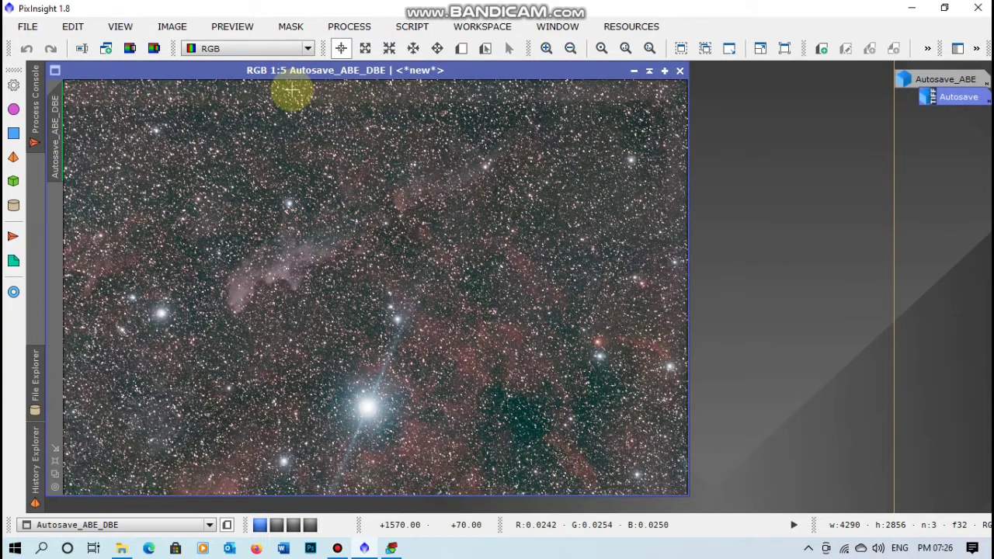
pyautogui.click(349, 26)
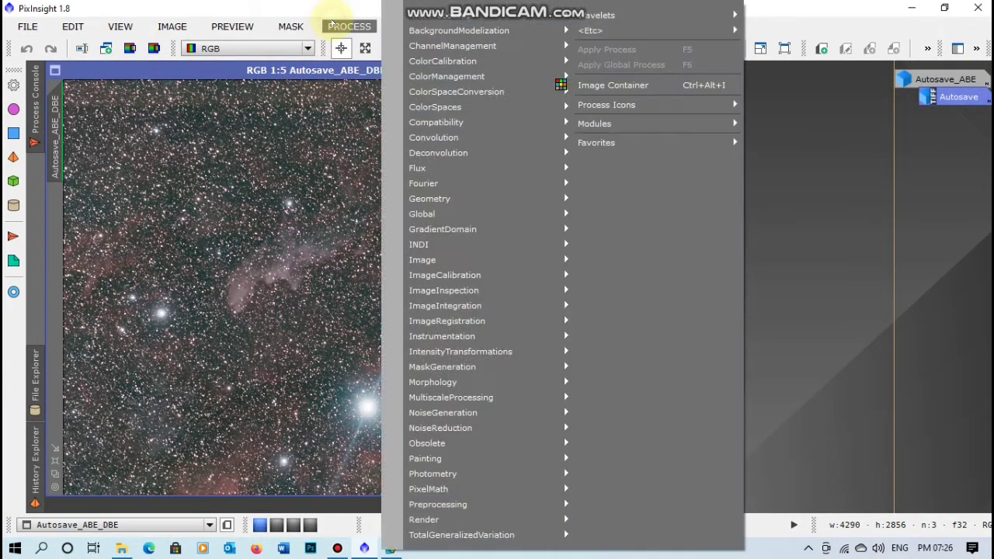
pyautogui.moveTo(420, 17)
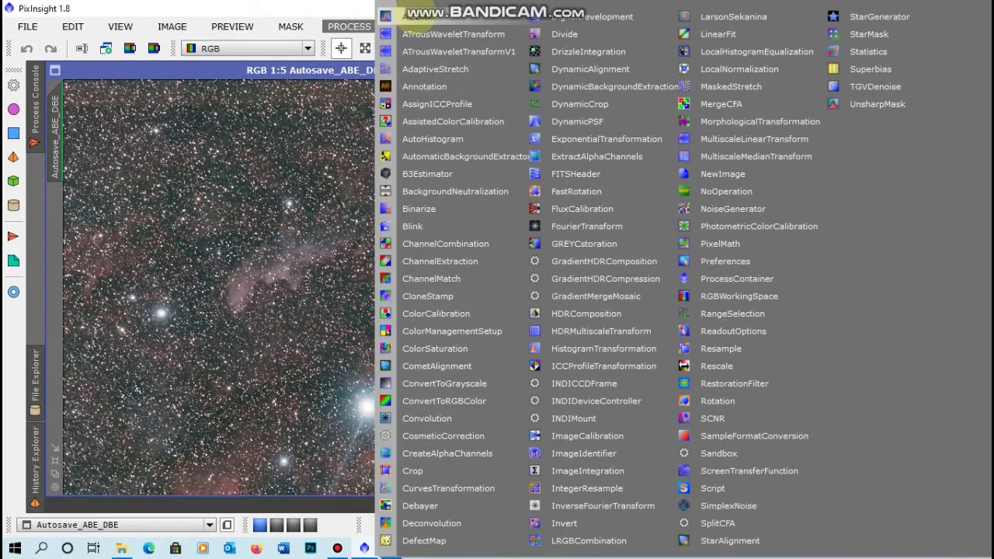
pyautogui.click(349, 27)
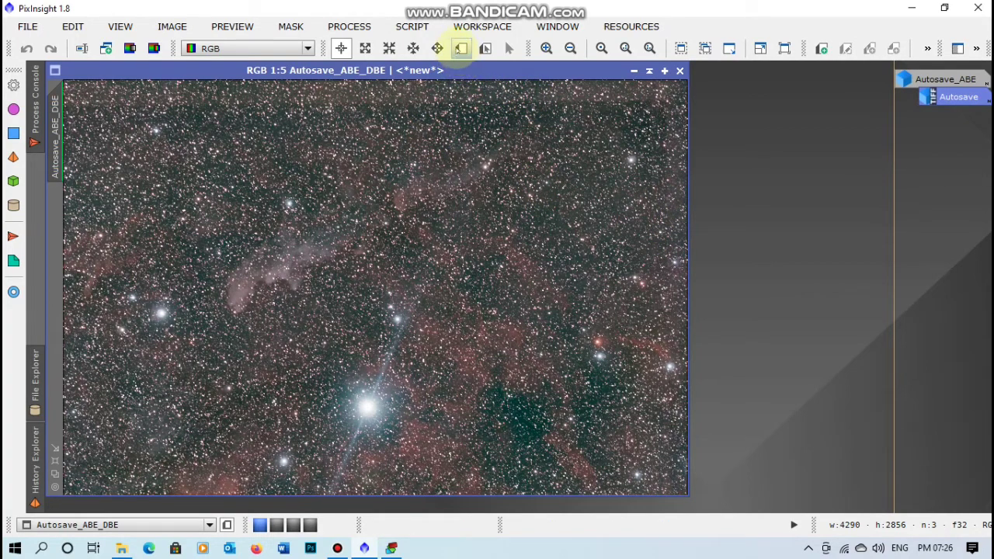
# Step: Draw a small preview over a star-free background patch near the upper middle of the Autosave_ABE_DBE image
pyautogui.click(460, 48)
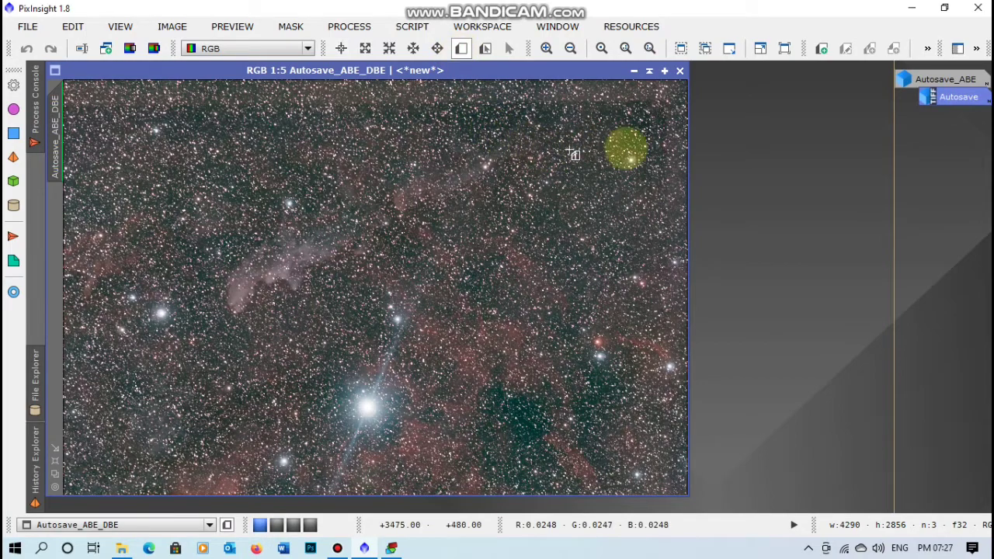
pyautogui.click(498, 160)
pyautogui.moveTo(680, 221); pyautogui.dragTo(674, 87)
pyautogui.scroll(7, 539, 122)
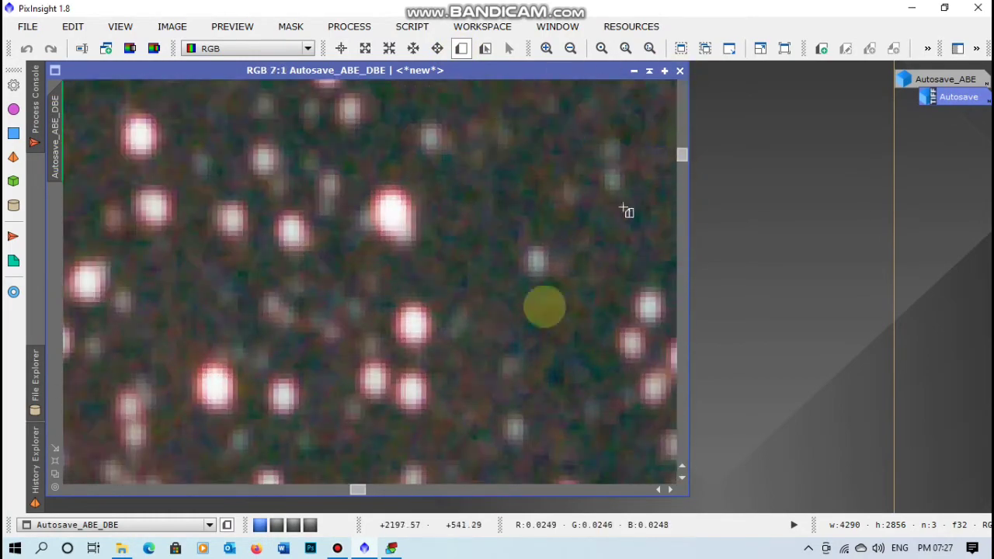
pyautogui.moveTo(683, 154); pyautogui.dragTo(676, 155)
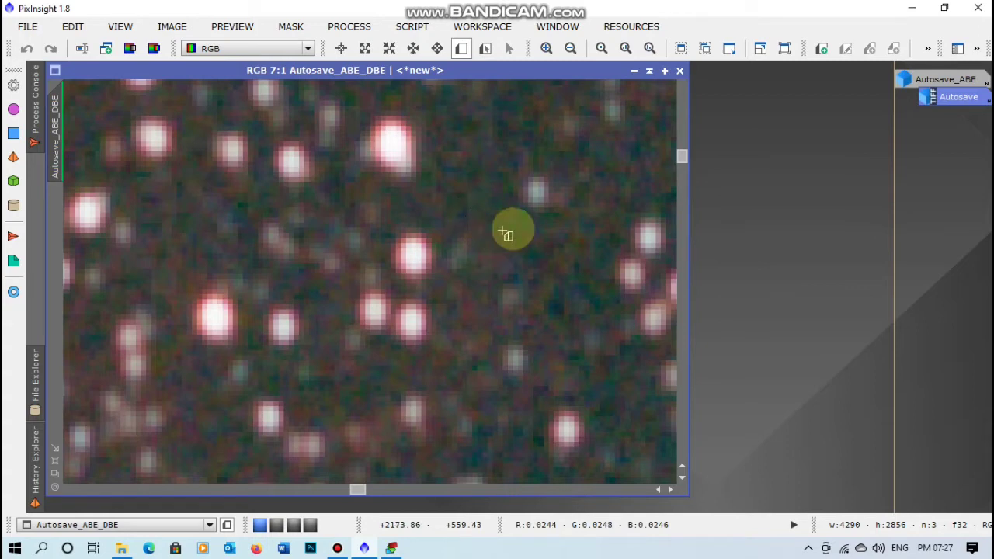
pyautogui.moveTo(493, 220); pyautogui.dragTo(570, 267)
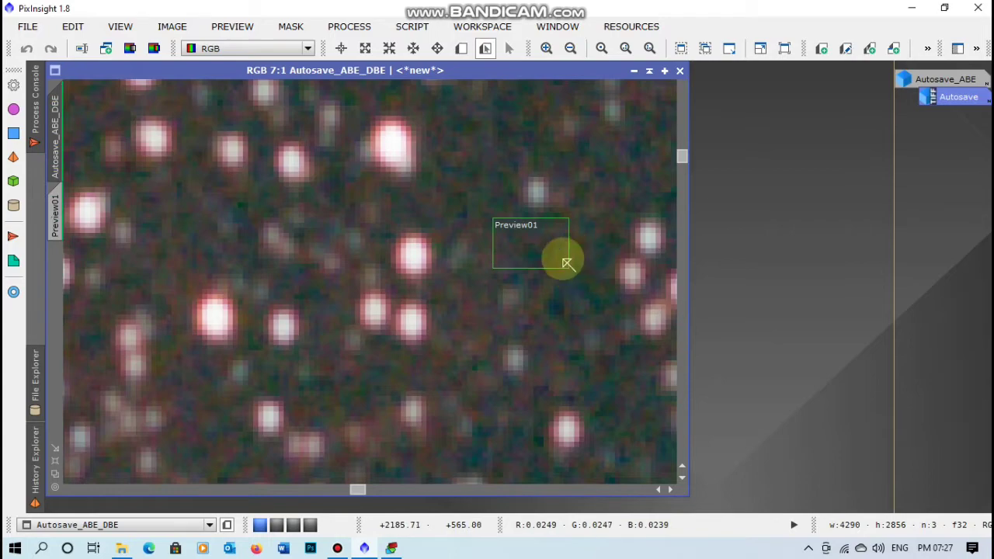
pyautogui.scroll(-6, 568, 264)
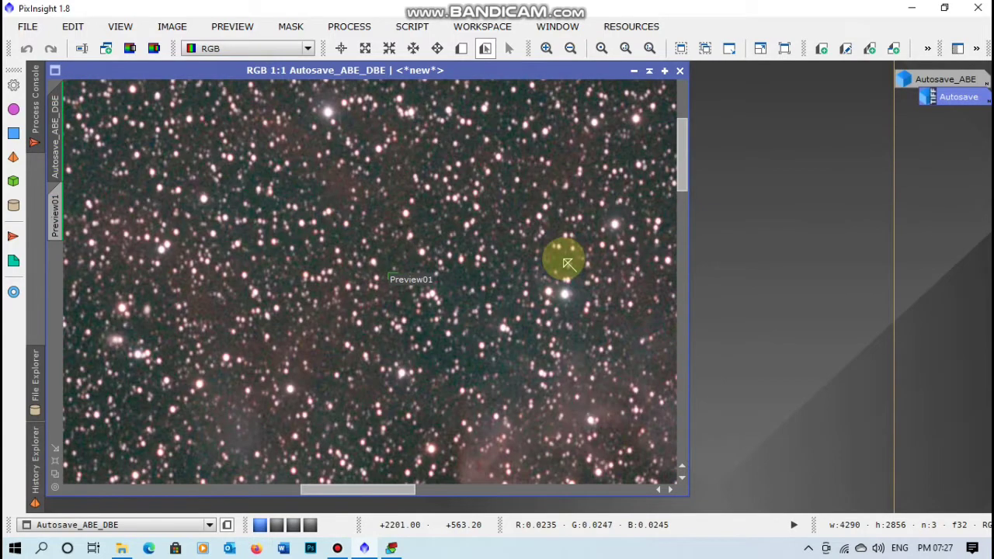
pyautogui.scroll(-4, 556, 271)
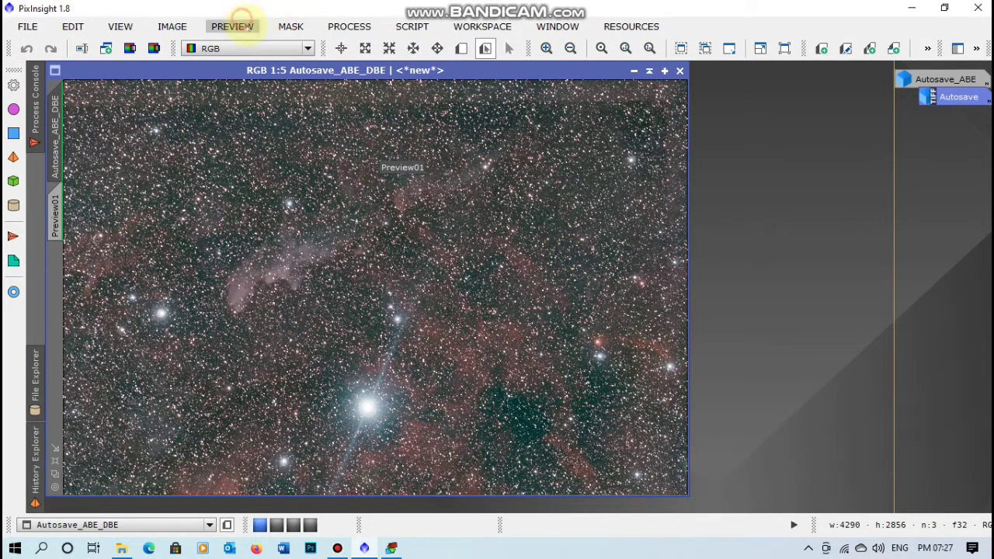
# Step: Delete the preview from the Autosave_ABE_DBE image
pyautogui.click(240, 17)
pyautogui.click(330, 297)
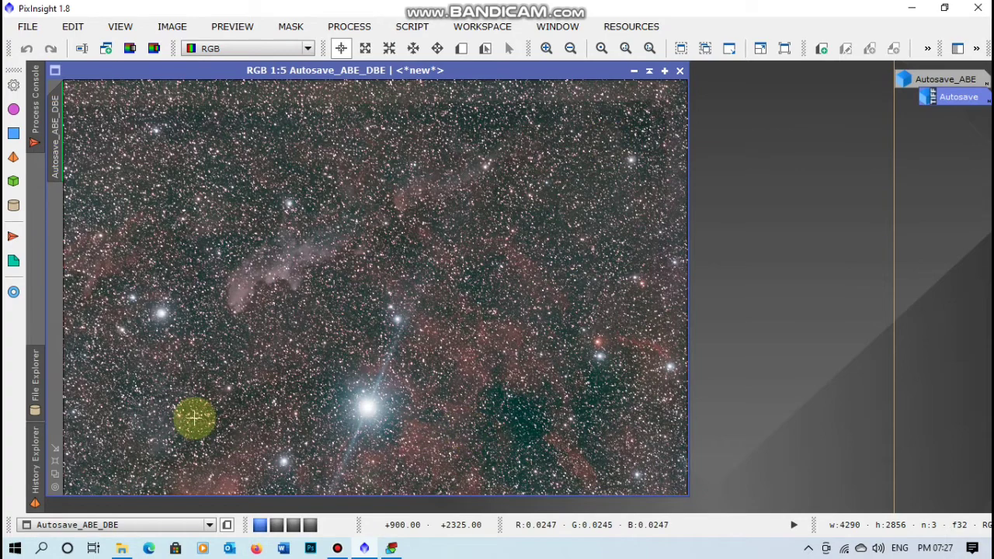
# Step: Draw a small preview over a star-free dark background patch near the upper middle of the Autosave_ABE_DBE image
pyautogui.scroll(2, 426, 150)
pyautogui.moveTo(682, 186); pyautogui.dragTo(679, 89)
pyautogui.scroll(6, 158, 247)
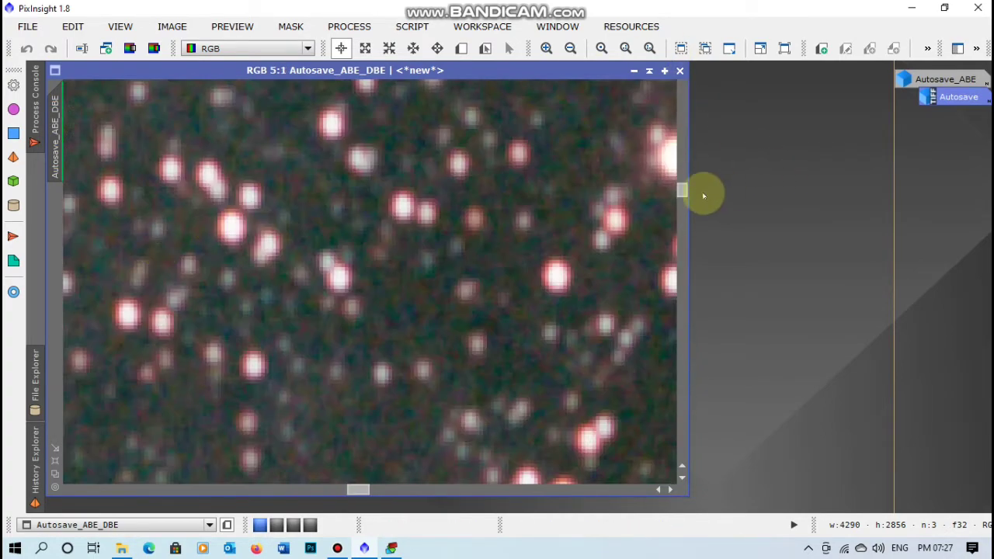
pyautogui.moveTo(682, 188); pyautogui.dragTo(709, 138)
pyautogui.scroll(3, 225, 310)
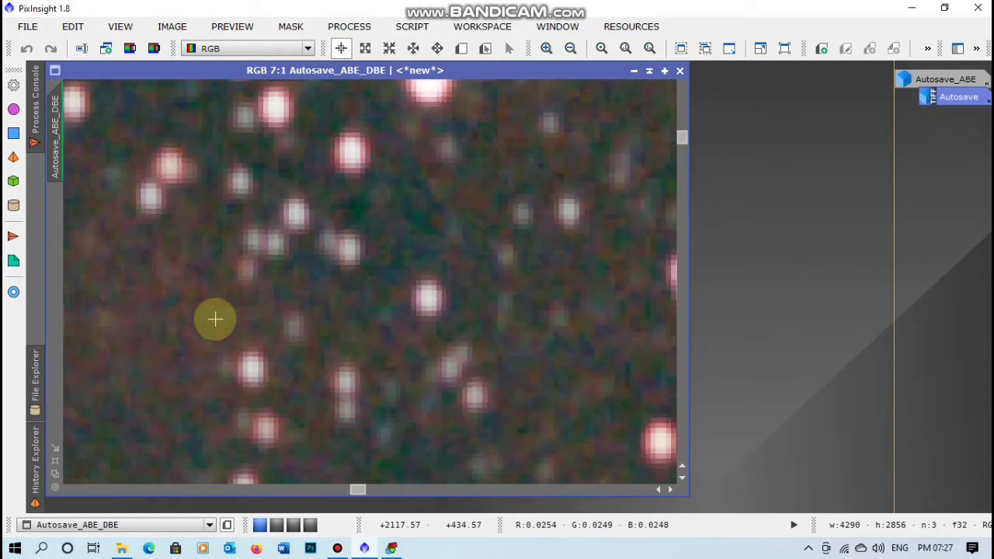
pyautogui.click(428, 215)
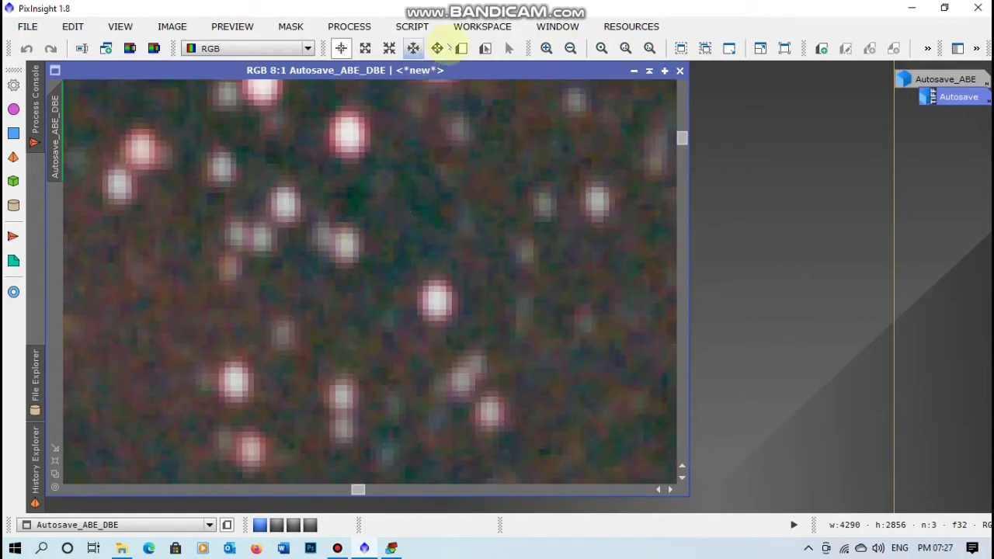
pyautogui.moveTo(373, 178); pyautogui.dragTo(433, 231)
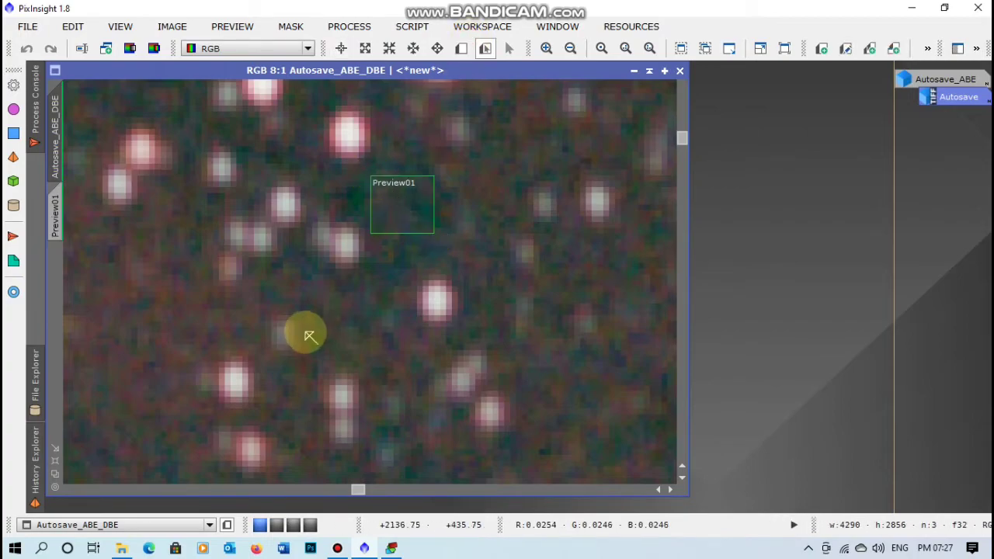
# Step: Draw a second, large preview covering most of the central image, including the nebula and the brightest star
pyautogui.scroll(-10, 307, 334)
pyautogui.scroll(-1, 310, 341)
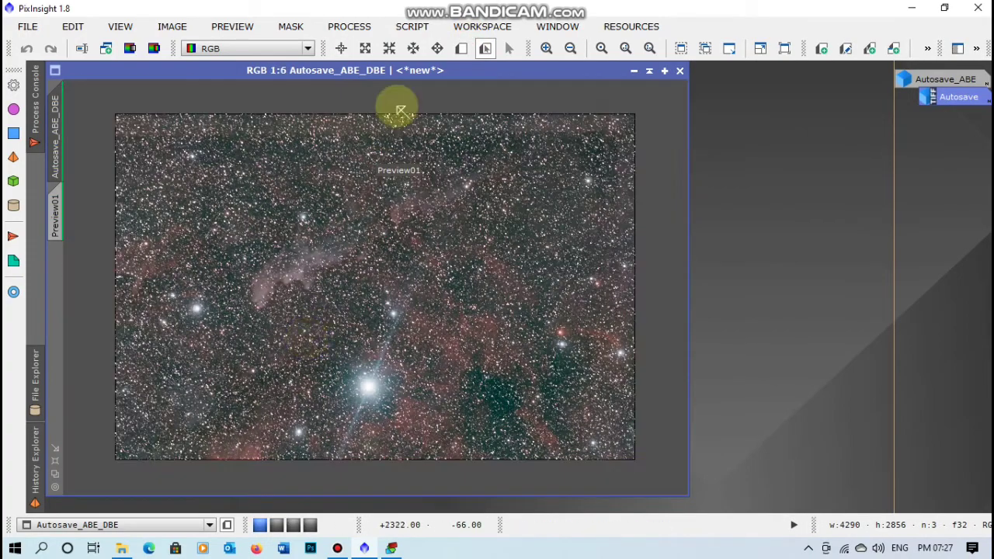
pyautogui.scroll(1, 435, 90)
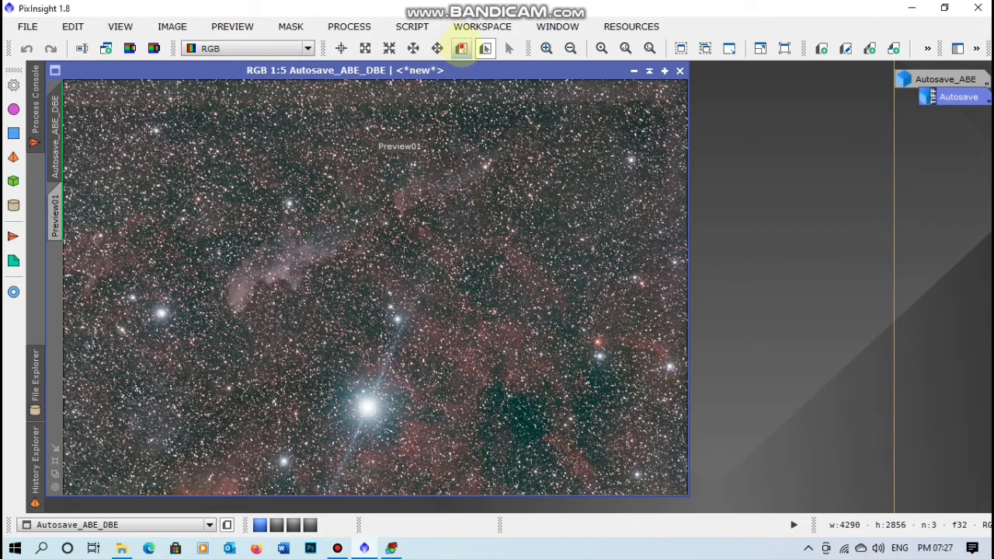
pyautogui.moveTo(140, 167); pyautogui.dragTo(613, 472)
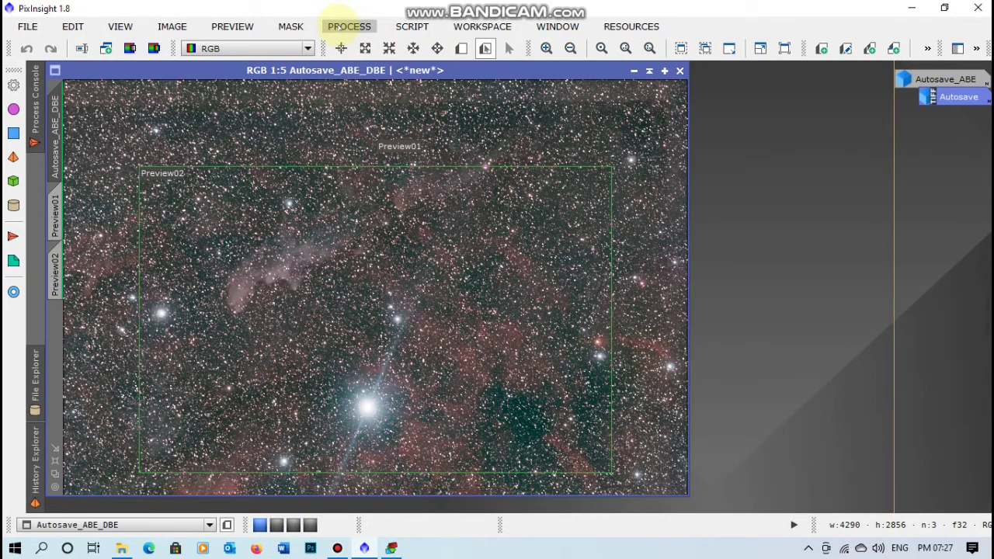
# Step: Apply BackgroundNeutralization to the Autosave_ABE_DBE image with Preview01 as the reference image
pyautogui.click(349, 26)
pyautogui.moveTo(394, 31)
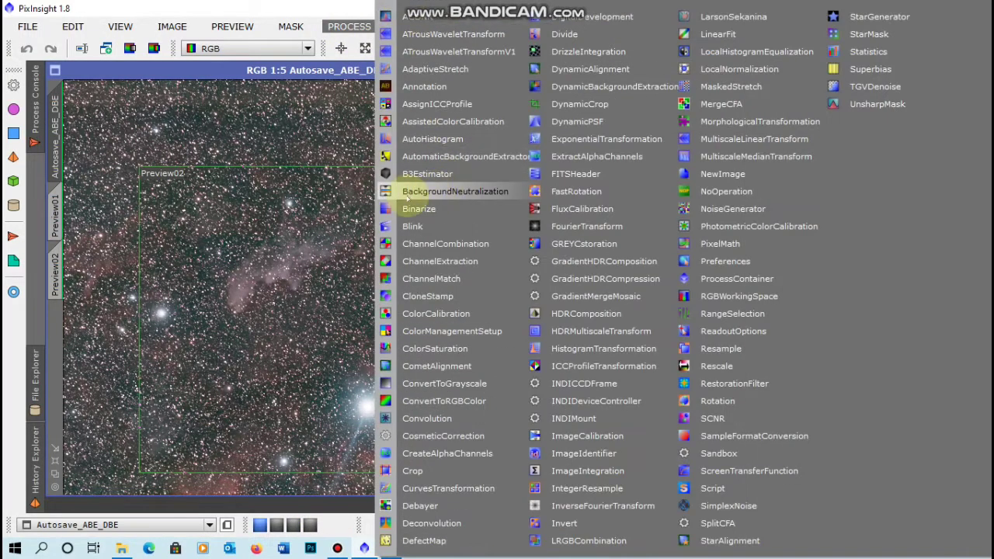
pyautogui.click(446, 193)
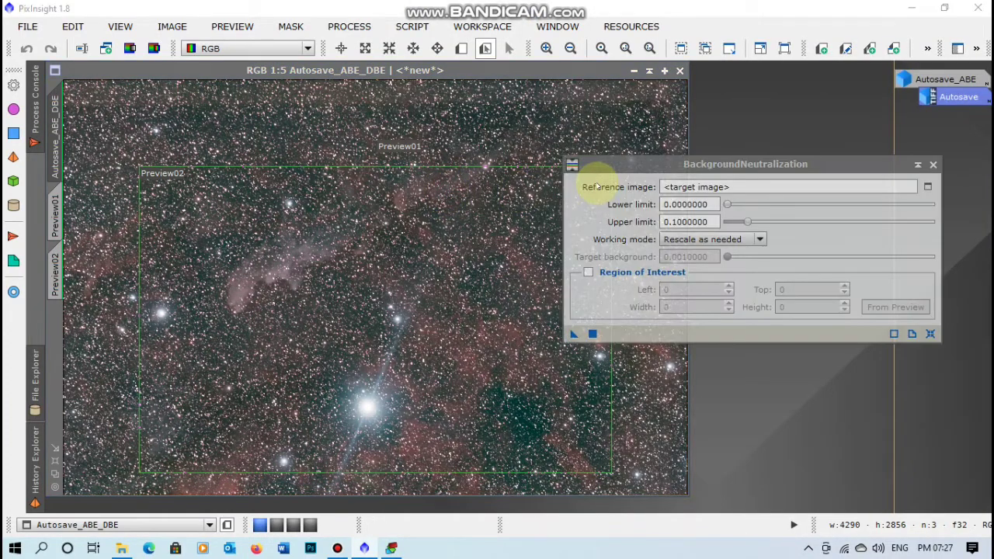
pyautogui.click(927, 188)
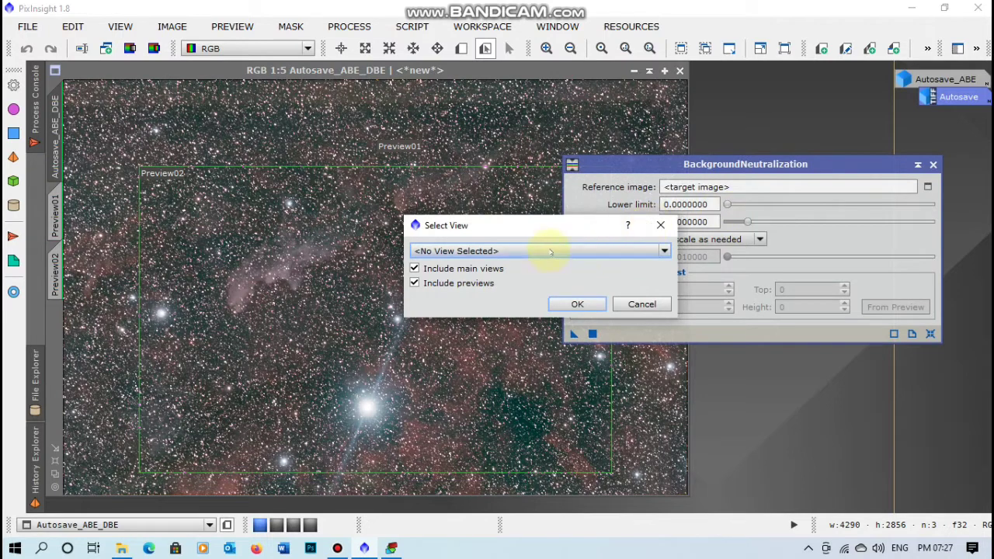
pyautogui.click(550, 252)
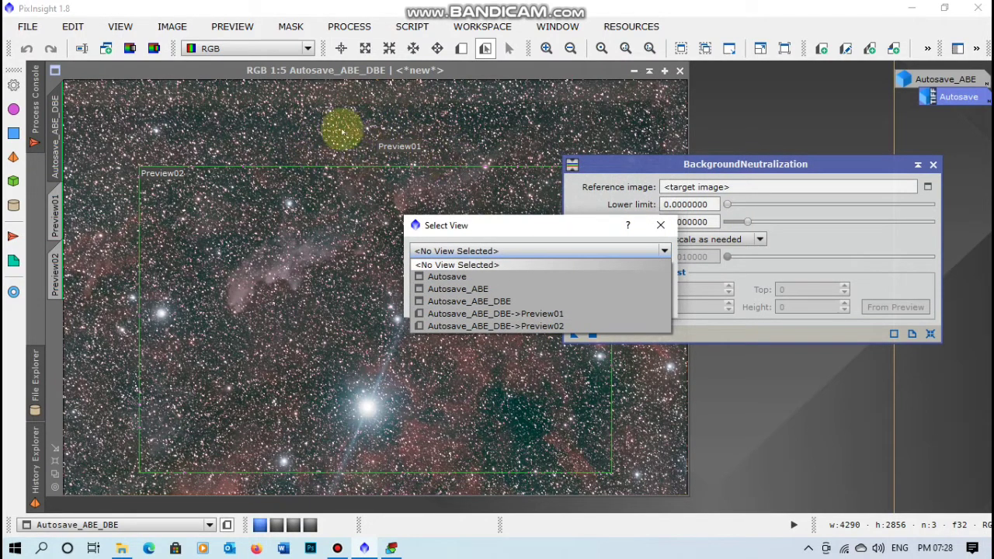
pyautogui.click(520, 314)
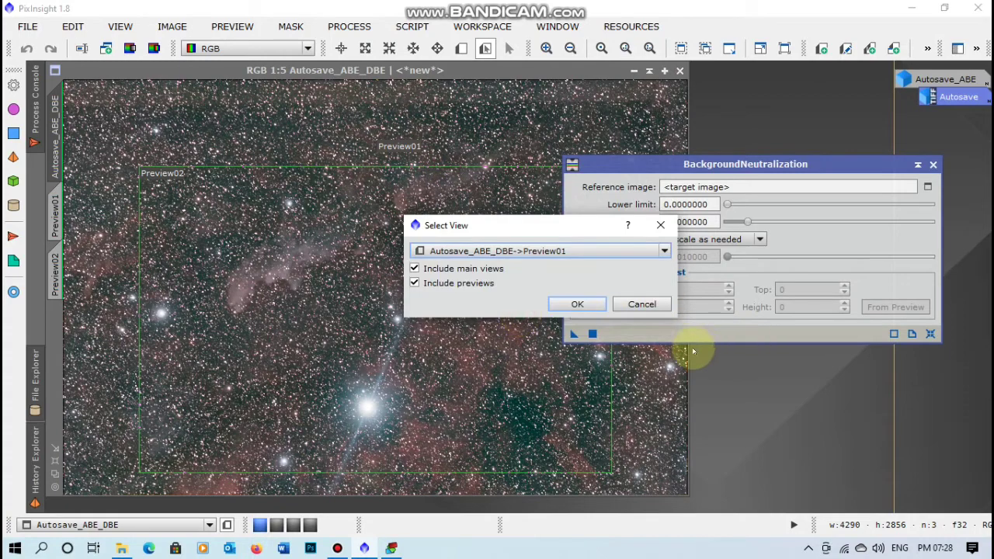
pyautogui.click(578, 304)
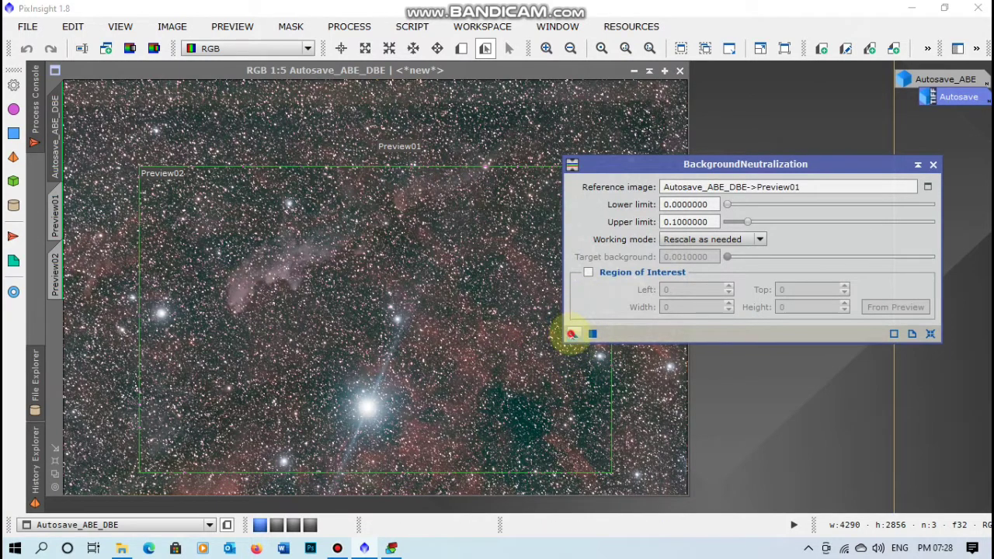
pyautogui.moveTo(571, 334); pyautogui.dragTo(424, 353)
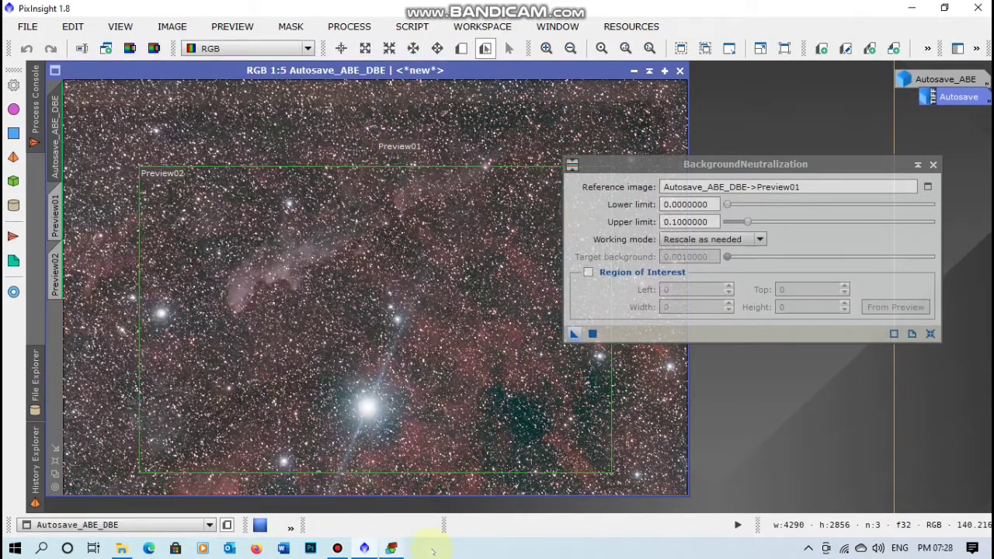
pyautogui.click(340, 550)
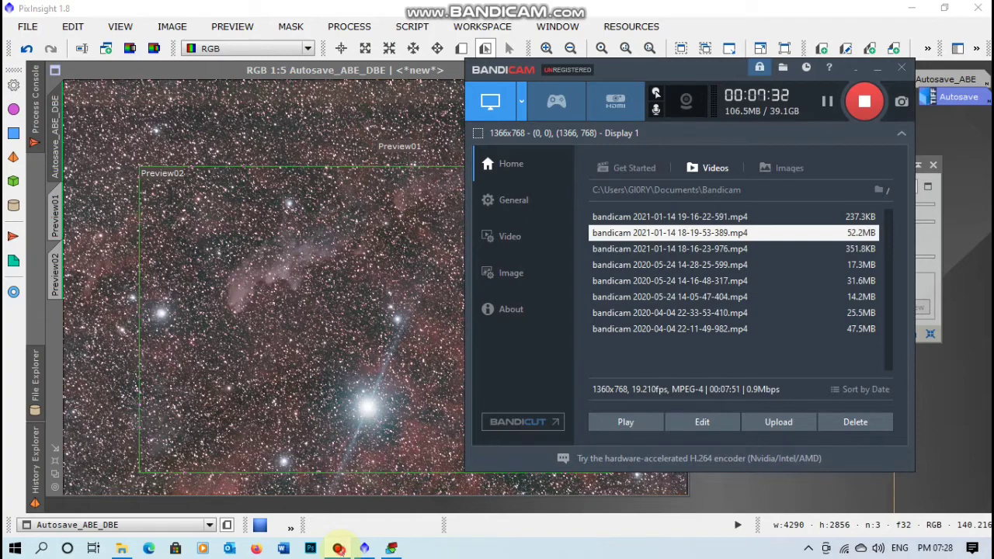
pyautogui.click(340, 550)
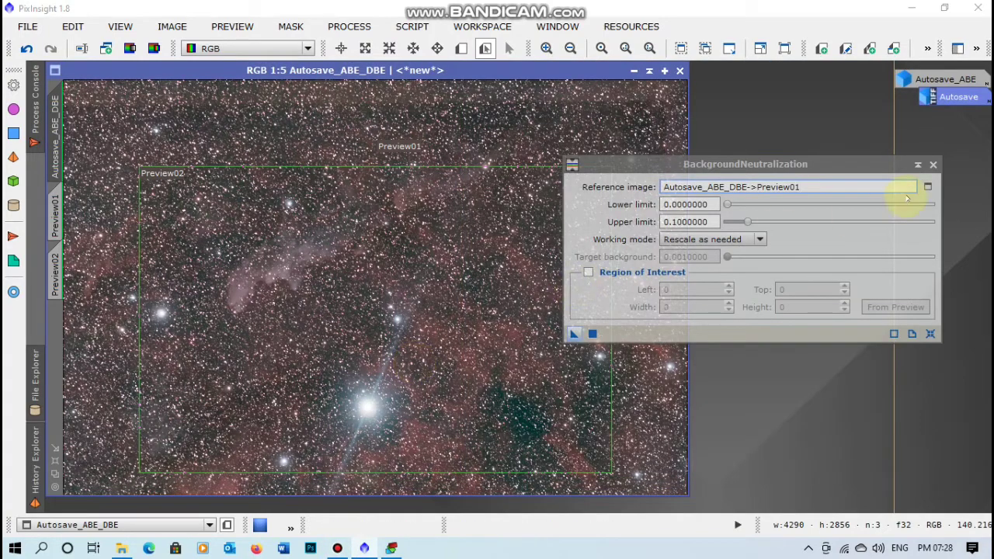
# Step: Close BackgroundNeutralization and open ColorCalibration with Preview02 of Autosave_ABE_DBE as the white reference image
pyautogui.click(932, 165)
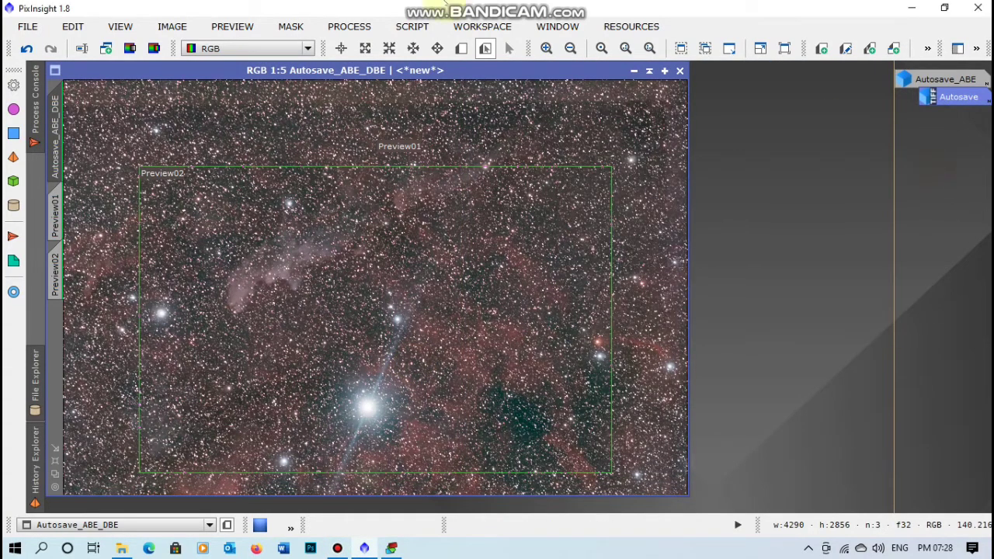
pyautogui.click(341, 27)
pyautogui.moveTo(411, 11)
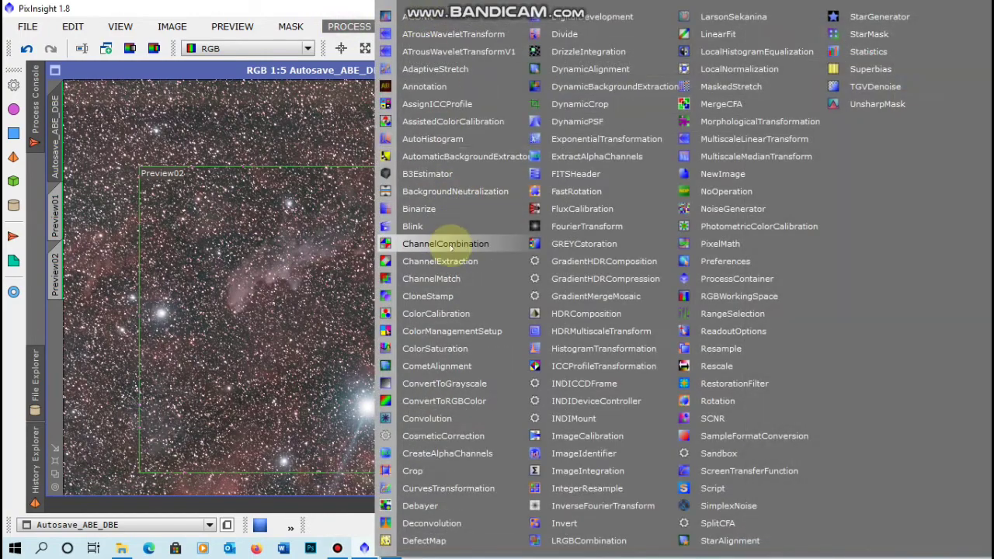
pyautogui.click(466, 315)
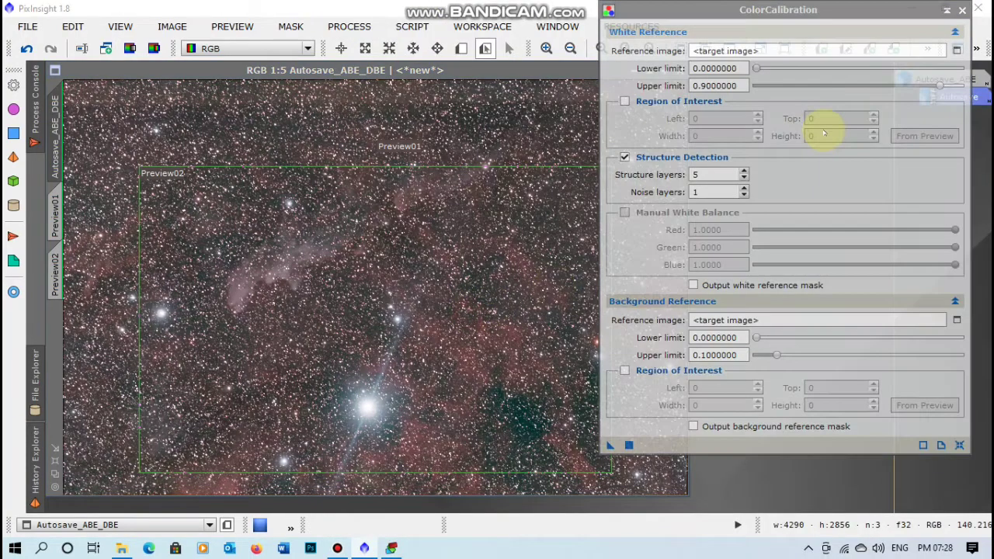
pyautogui.moveTo(699, 6); pyautogui.dragTo(701, 48)
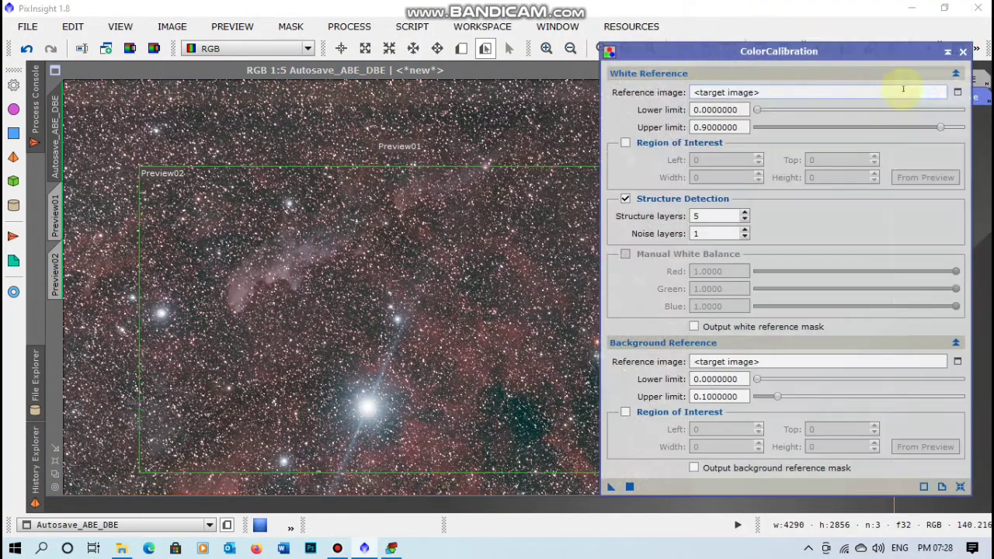
pyautogui.click(957, 92)
pyautogui.click(501, 250)
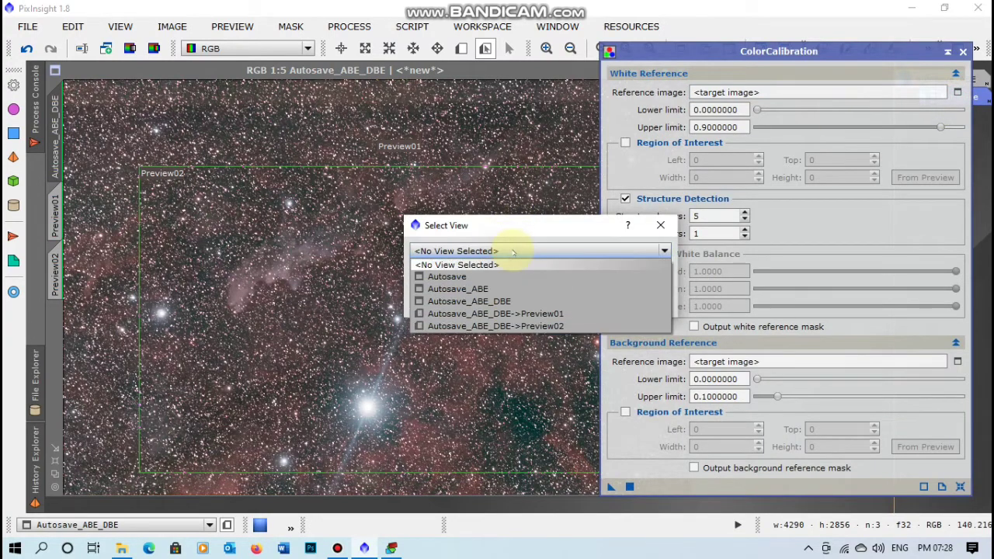
pyautogui.click(580, 326)
pyautogui.click(574, 305)
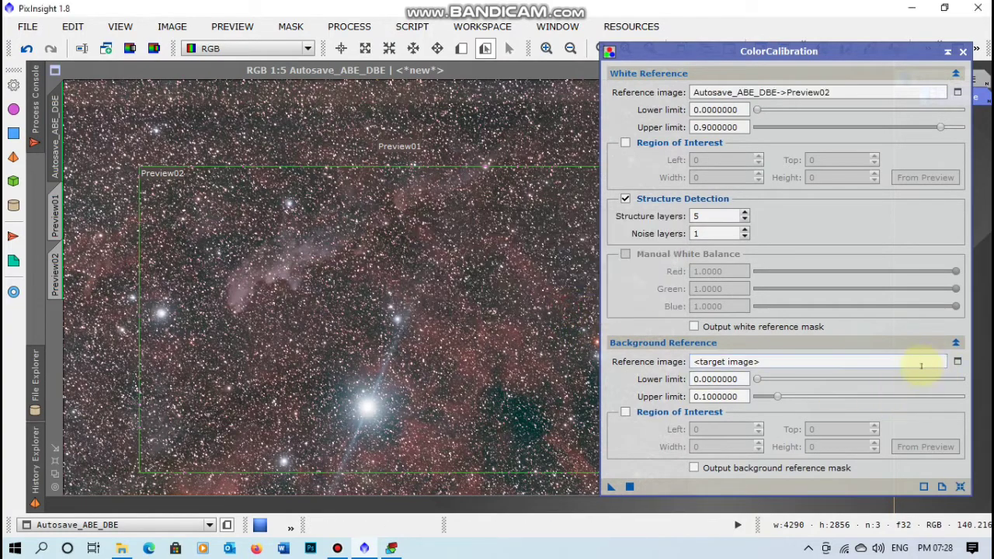
# Step: Set Preview01 as the background reference, apply ColorCalibration to the Autosave_ABE_DBE image and close the process
pyautogui.click(957, 361)
pyautogui.click(532, 251)
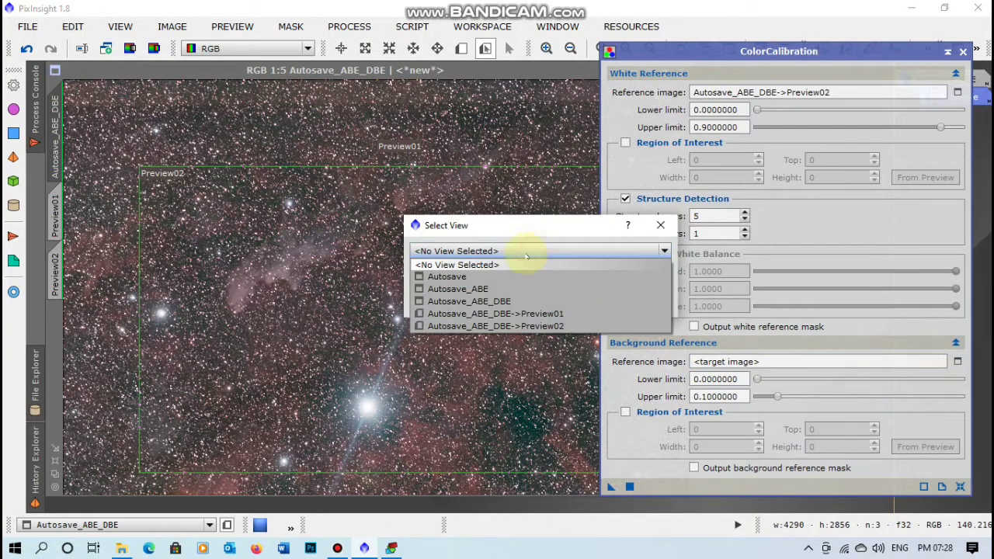
pyautogui.click(509, 314)
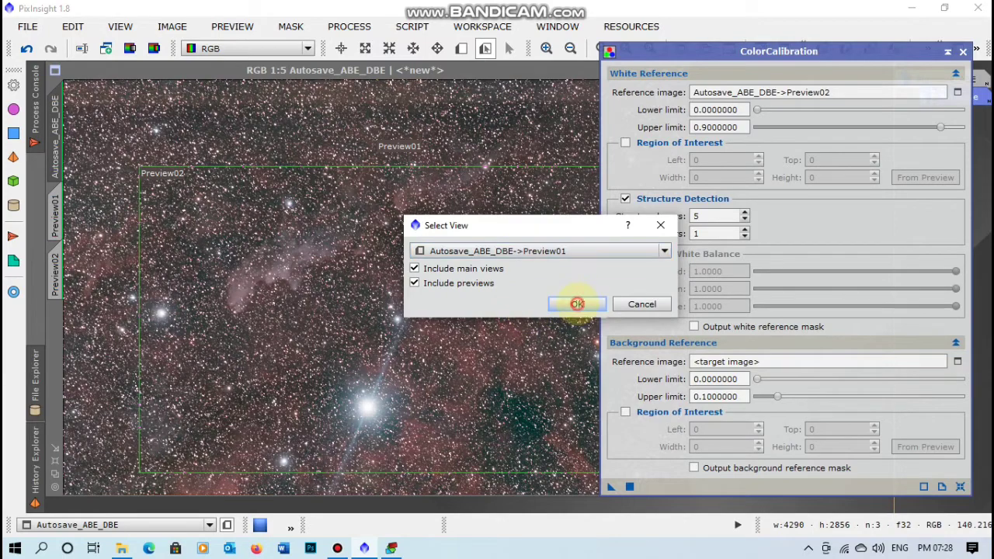
pyautogui.click(577, 304)
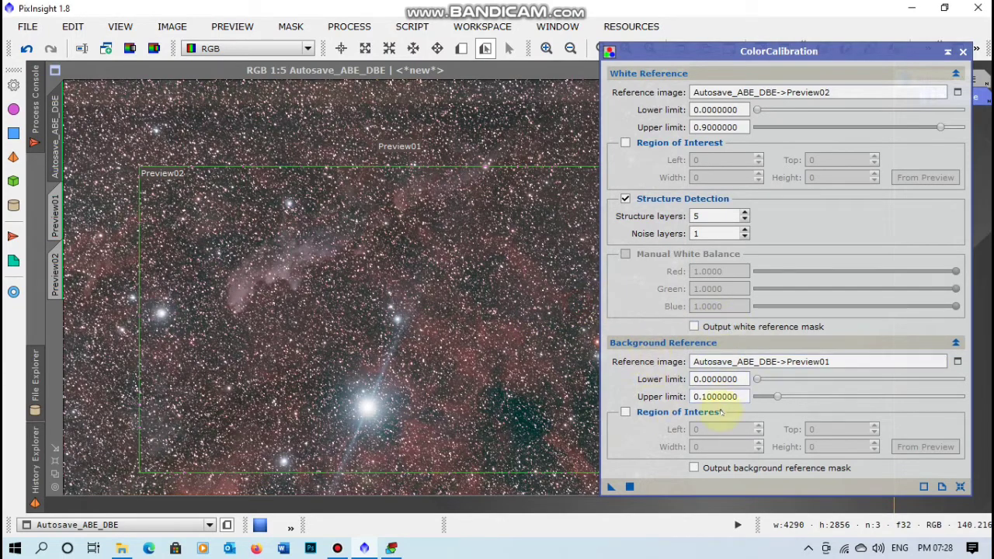
pyautogui.moveTo(611, 486); pyautogui.dragTo(302, 366)
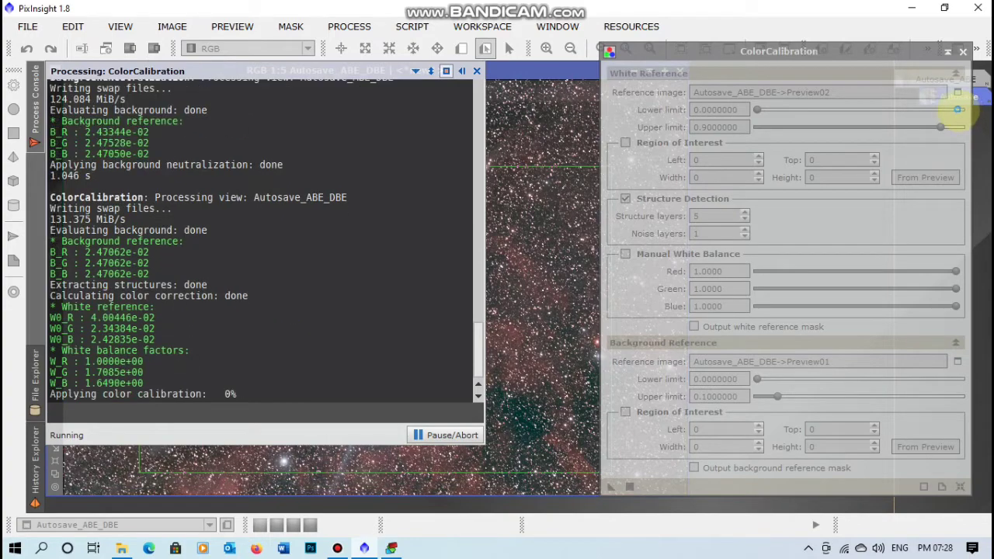
pyautogui.click(962, 52)
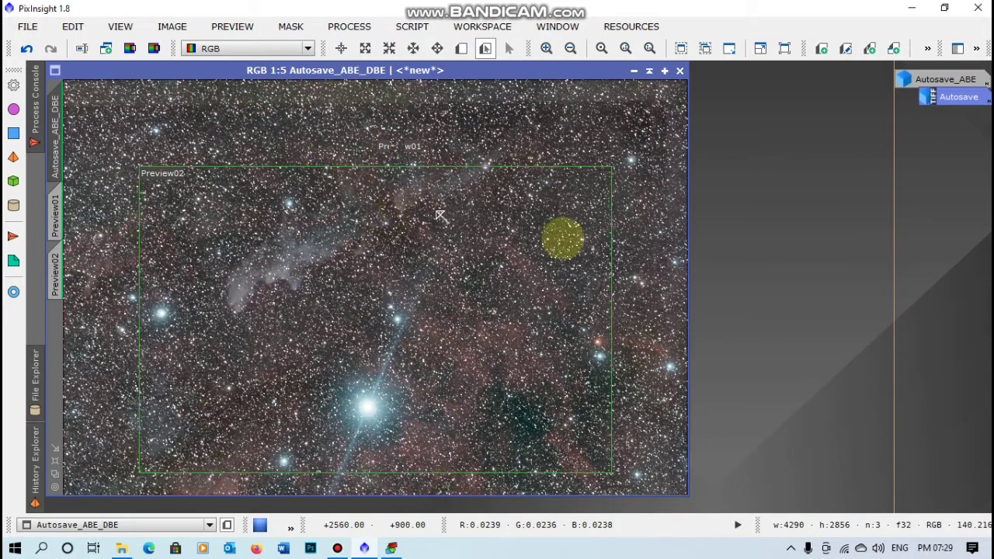
# Step: Delete all previews from the Autosave_ABE_DBE image
pyautogui.click(232, 26)
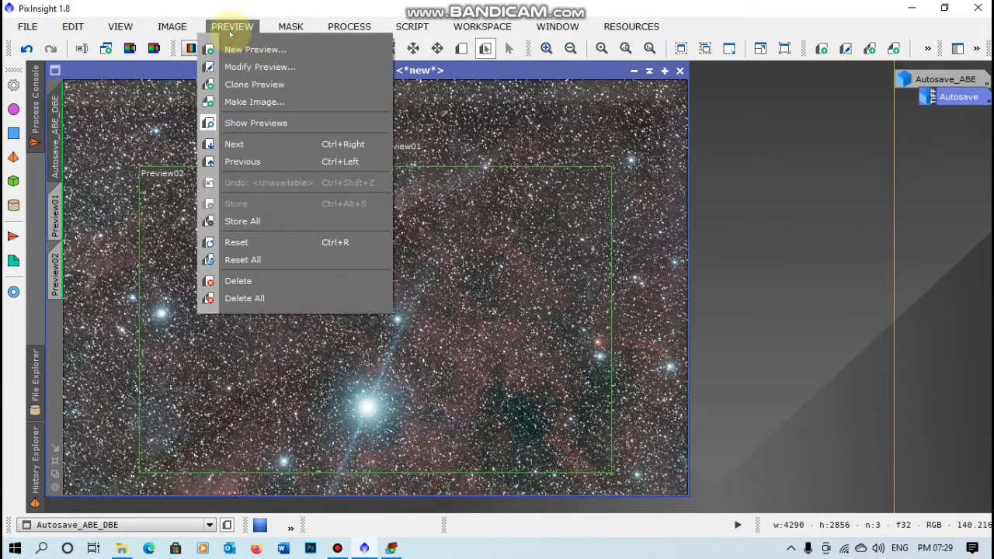
pyautogui.click(249, 295)
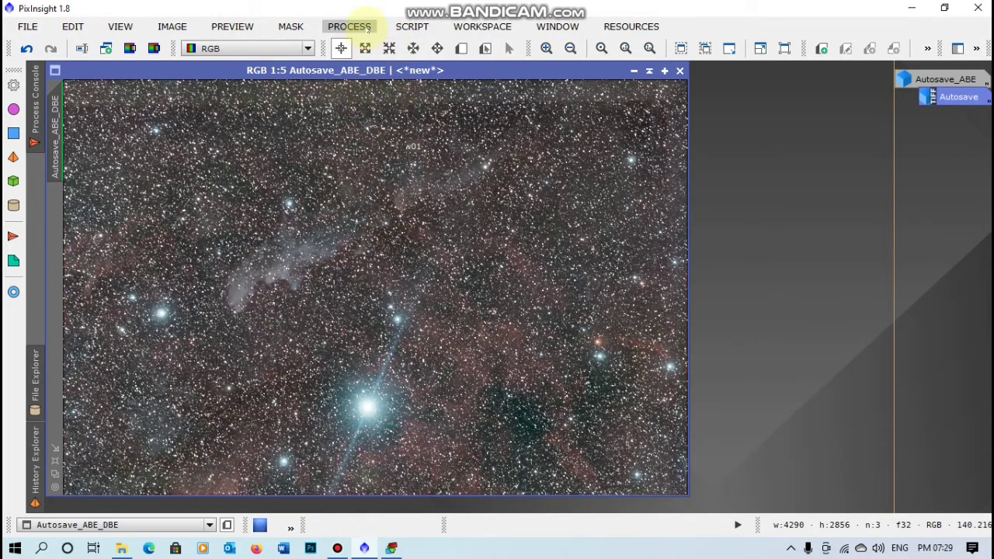
# Step: Open ACDNR, enable the lightness mask for the lightness filter and set its amount to 0.57
pyautogui.click(363, 26)
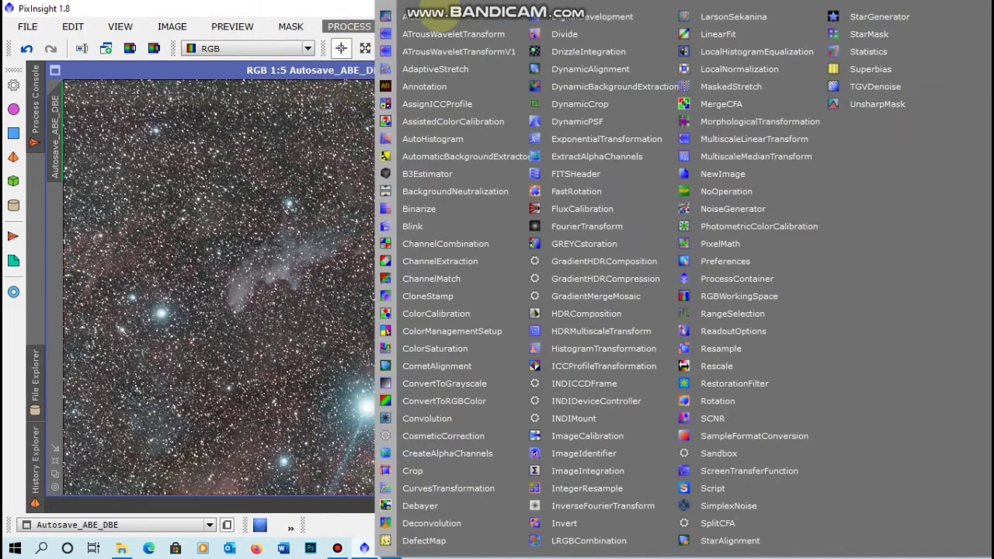
pyautogui.click(409, 19)
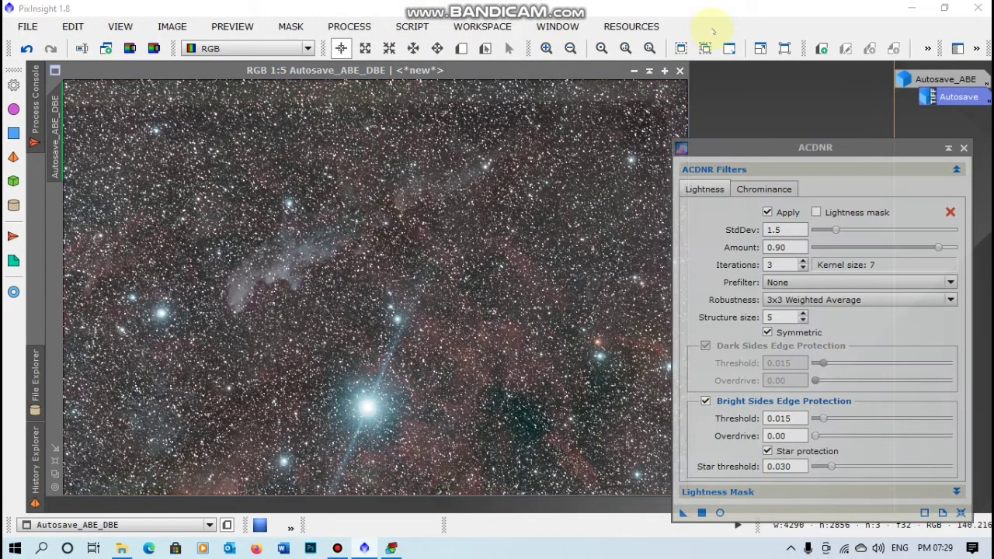
pyautogui.moveTo(813, 147); pyautogui.dragTo(761, 73)
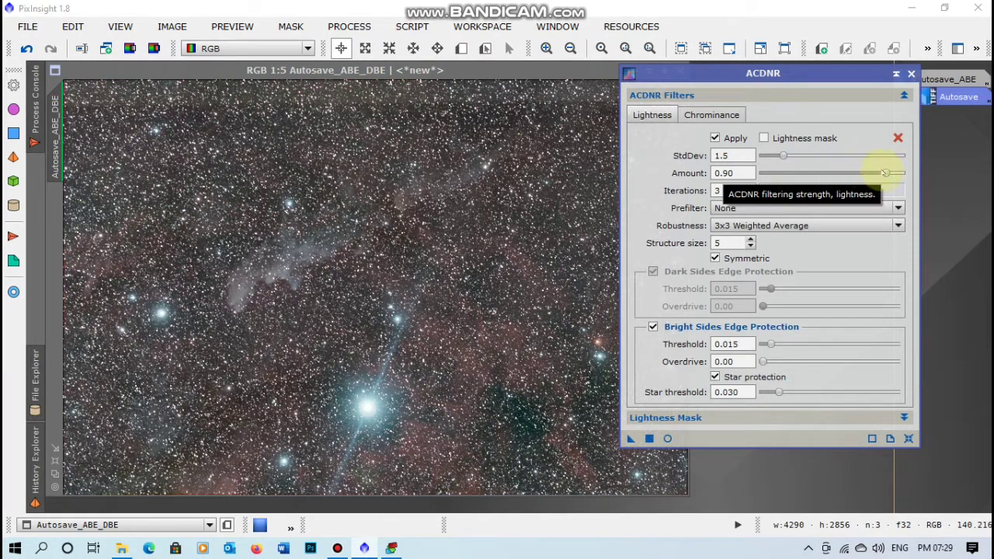
pyautogui.click(763, 137)
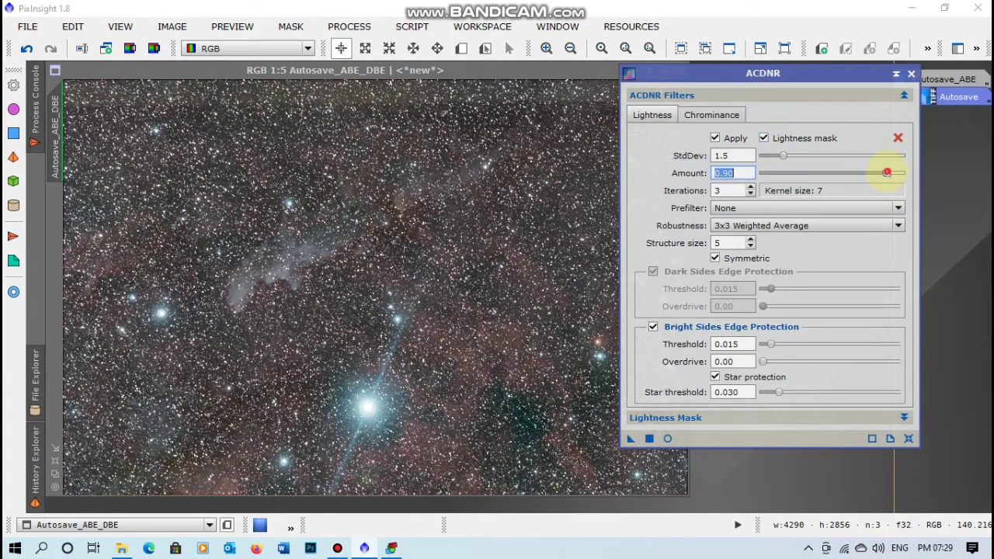
pyautogui.moveTo(887, 172); pyautogui.dragTo(862, 174)
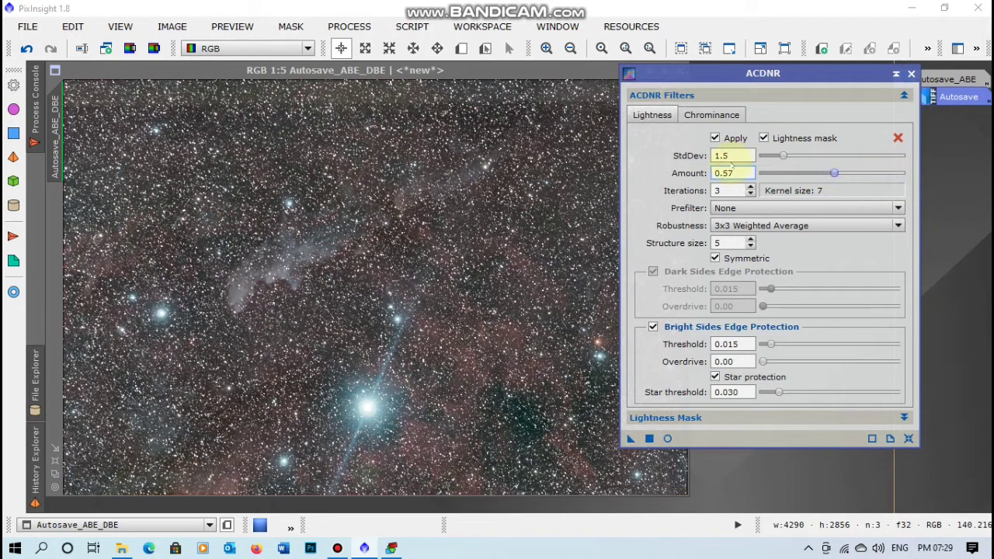
# Step: Enable the lightness mask for the chrominance filter with amount 0.48, apply ACDNR to the Autosave_ABE_DBE image and close the process
pyautogui.click(719, 115)
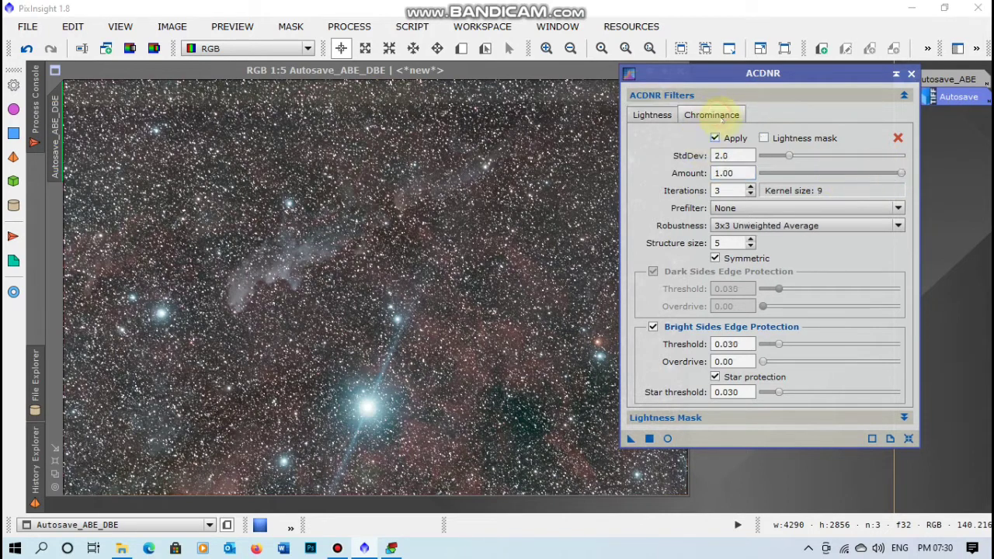
pyautogui.click(766, 138)
pyautogui.moveTo(900, 174); pyautogui.dragTo(802, 177)
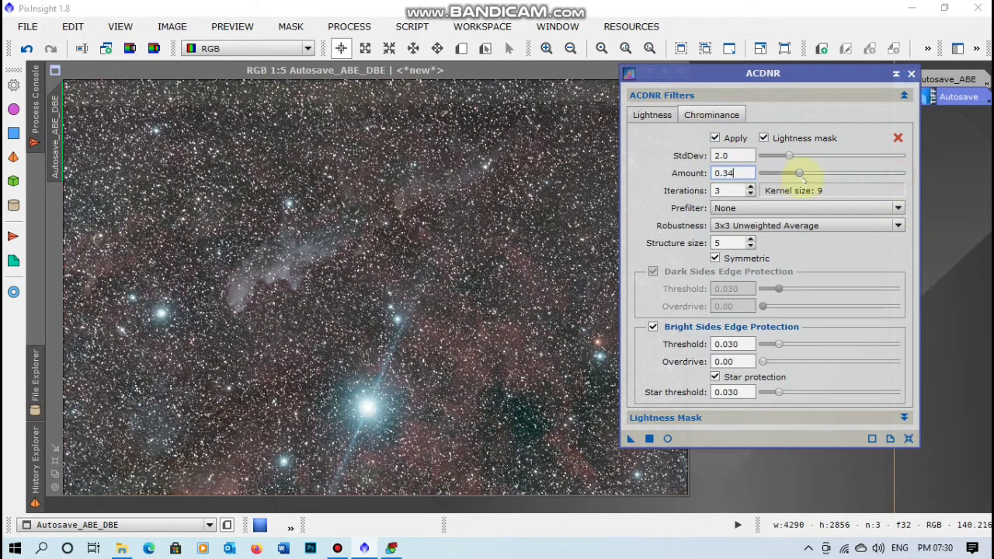
pyautogui.click(455, 431)
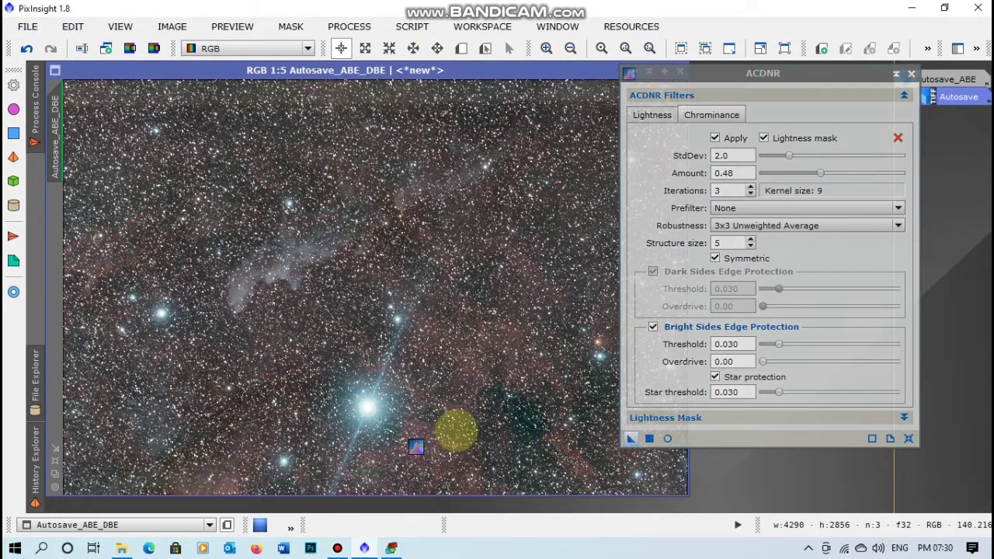
pyautogui.hotkey('ctrl', 'e')
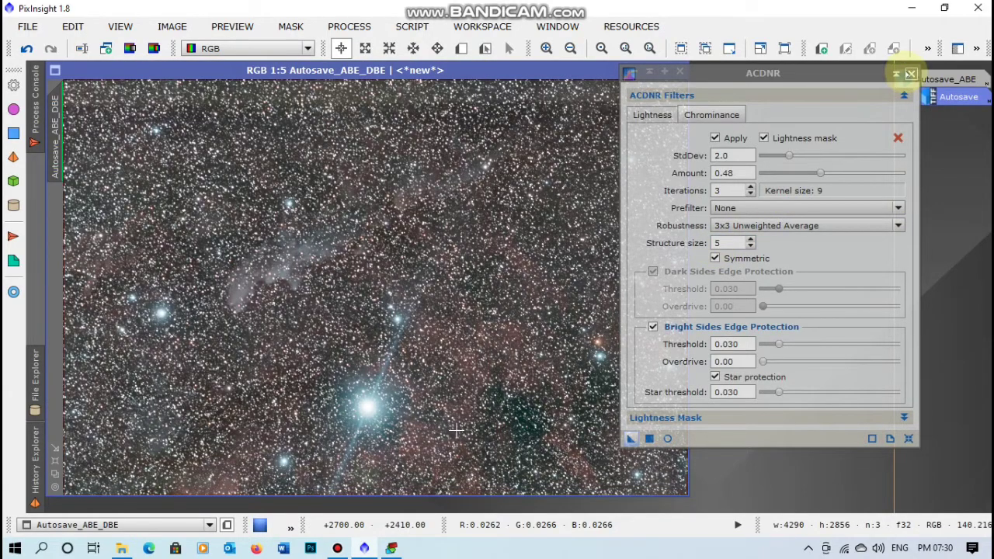
pyautogui.click(910, 74)
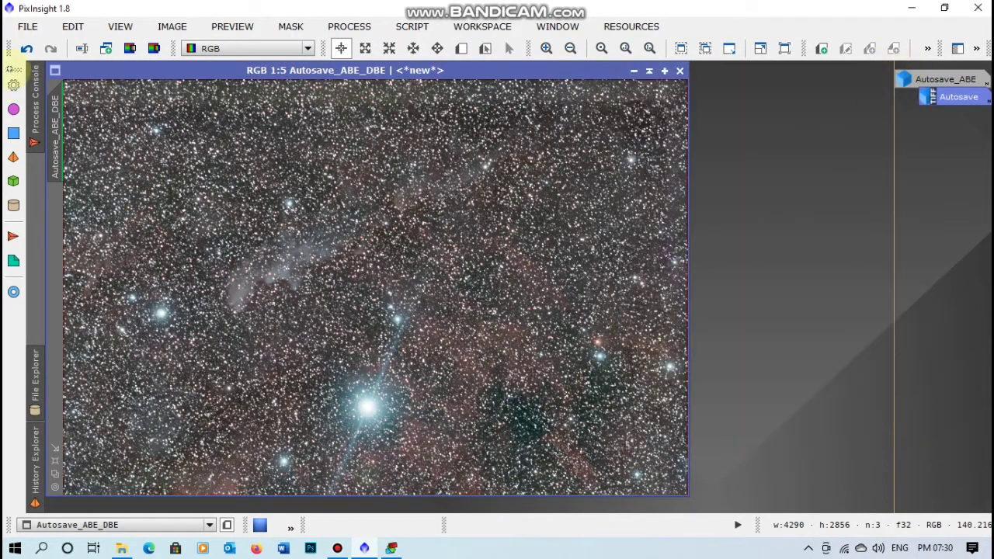
# Step: Compare the Autosave_ABE_DBE image with and without the ACDNR noise reduction, leaving ACDNR undone
pyautogui.click(26, 48)
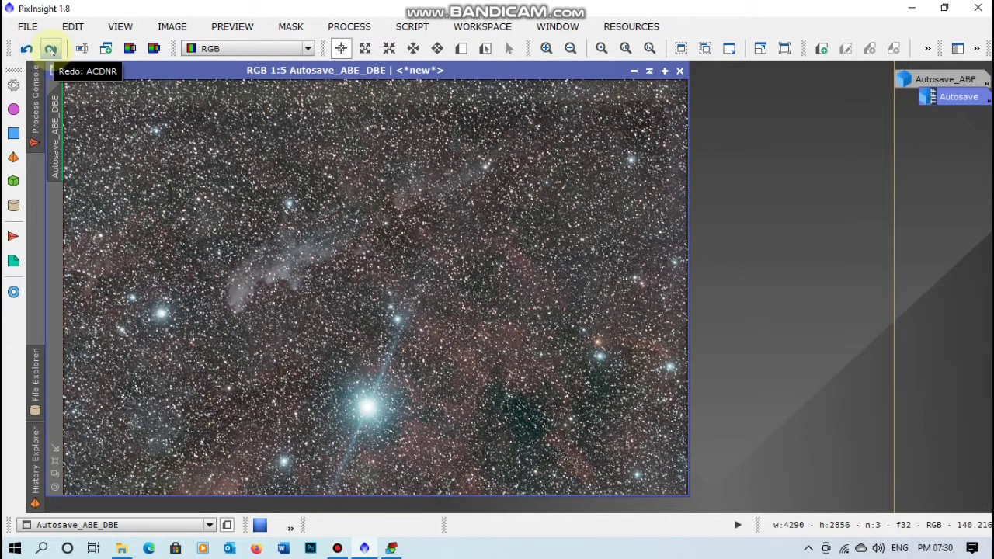
pyautogui.click(51, 48)
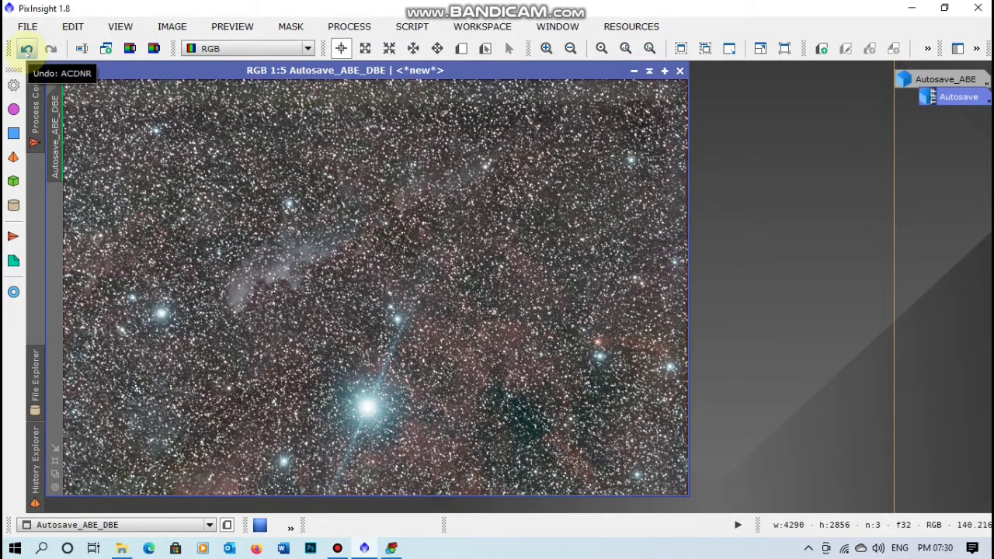
pyautogui.click(26, 50)
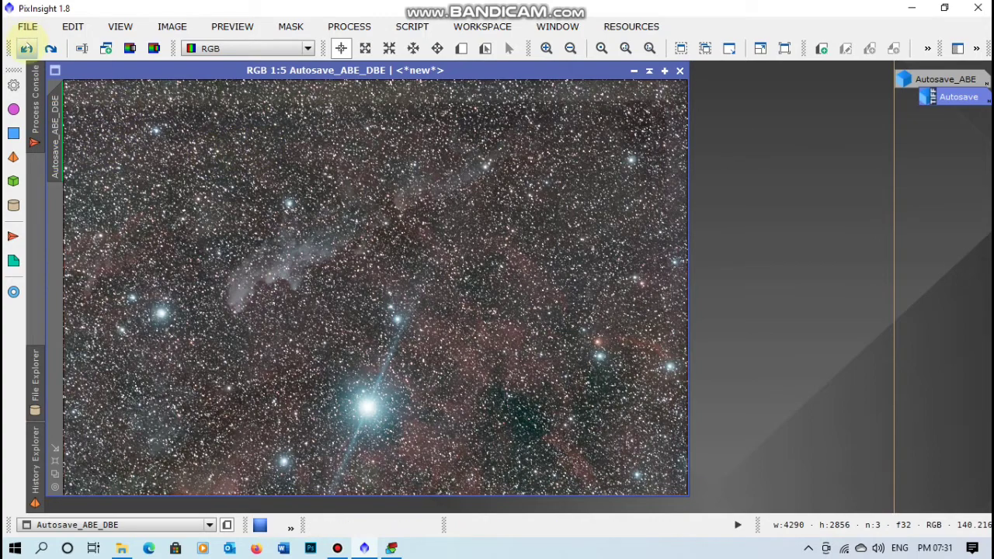
# Step: Open the ScreenTransferFunction and HistogramTransformation processes
pyautogui.click(348, 26)
pyautogui.moveTo(434, 29)
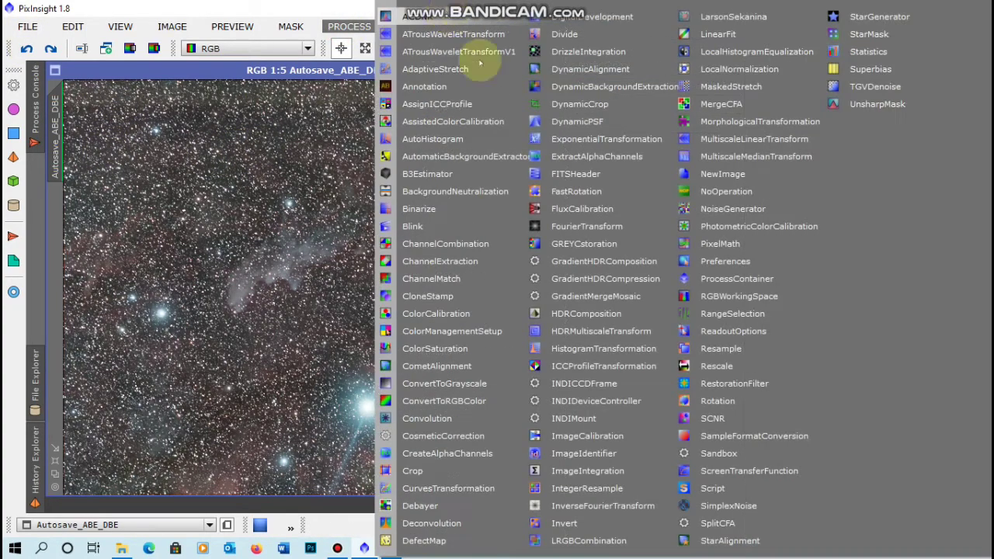
pyautogui.click(722, 471)
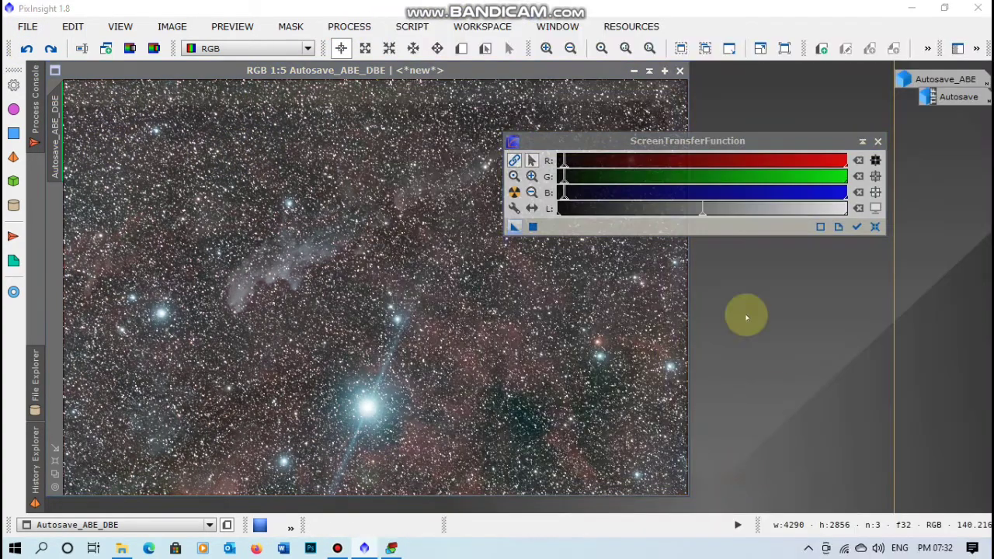
pyautogui.click(346, 26)
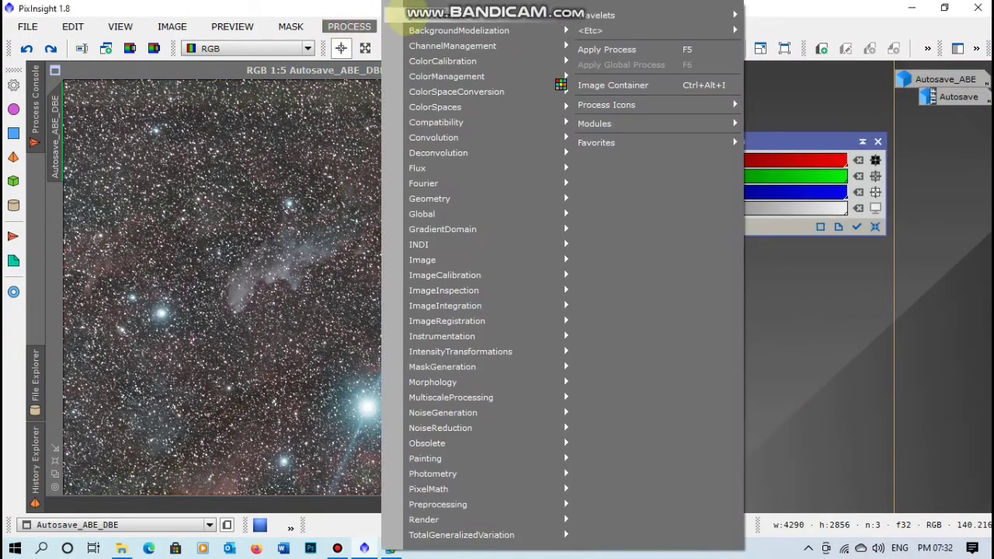
pyautogui.moveTo(435, 17)
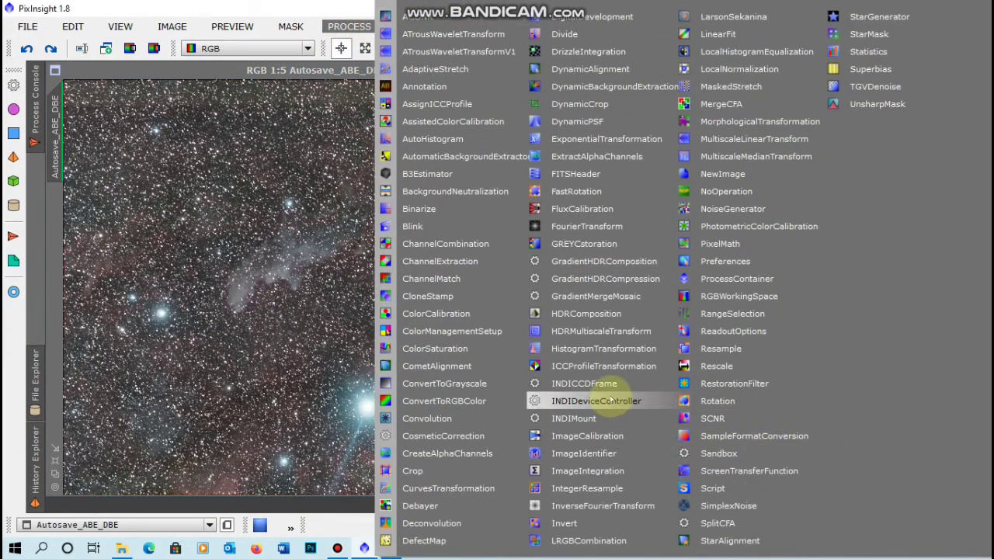
pyautogui.click(613, 349)
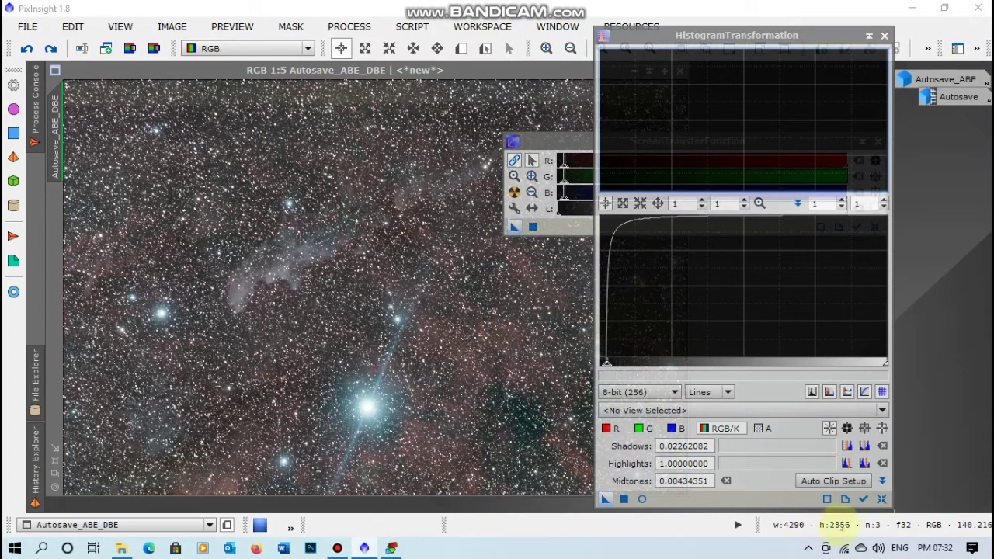
# Step: Reset HistogramTransformation, transfer the ScreenTransferFunction stretch into it and apply it to the Autosave_ABE_DBE image
pyautogui.click(881, 498)
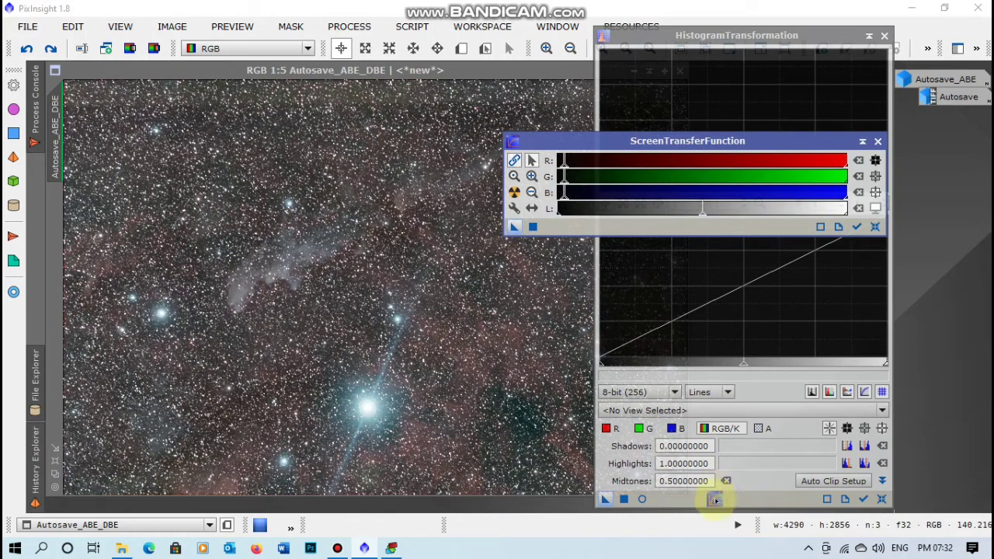
pyautogui.moveTo(714, 499); pyautogui.dragTo(730, 498)
pyautogui.click(722, 37)
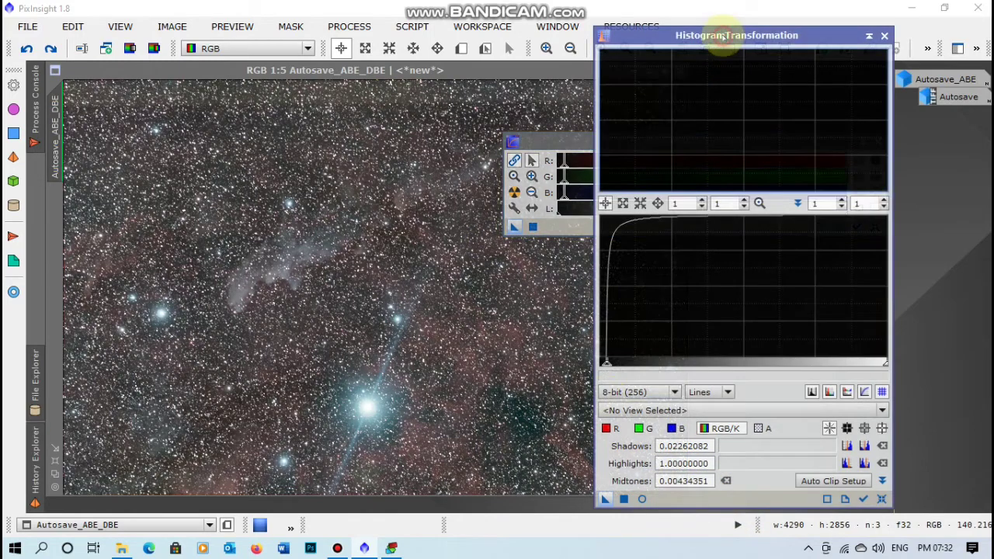
pyautogui.moveTo(605, 499); pyautogui.dragTo(251, 348)
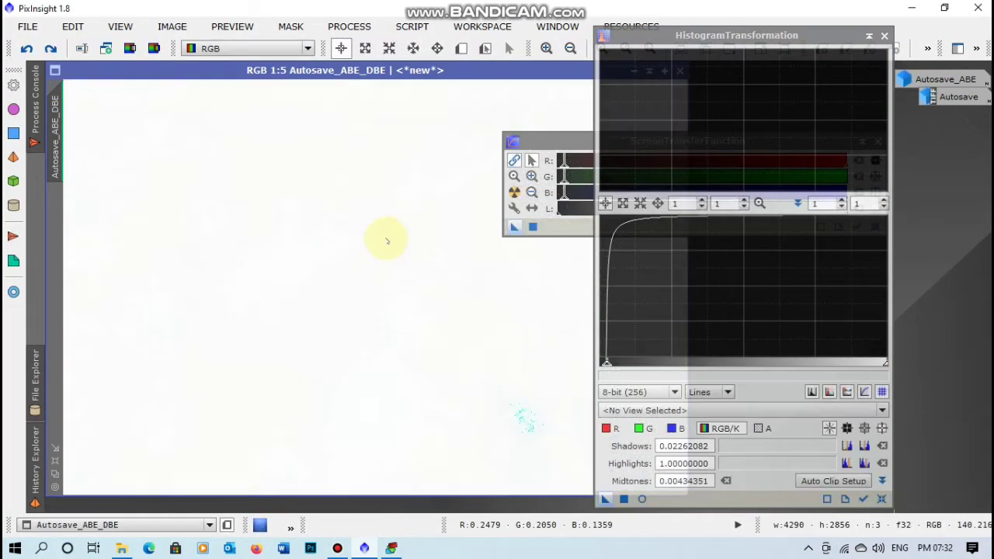
# Step: Close HistogramTransformation and ScreenTransferFunction and turn off the screen stretch on the Autosave_ABE_DBE image
pyautogui.click(883, 35)
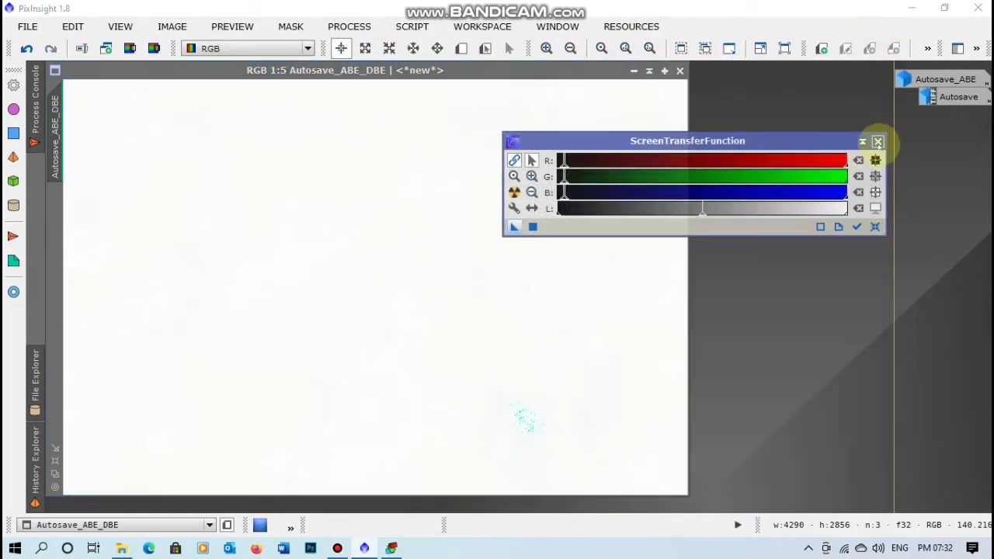
pyautogui.click(877, 141)
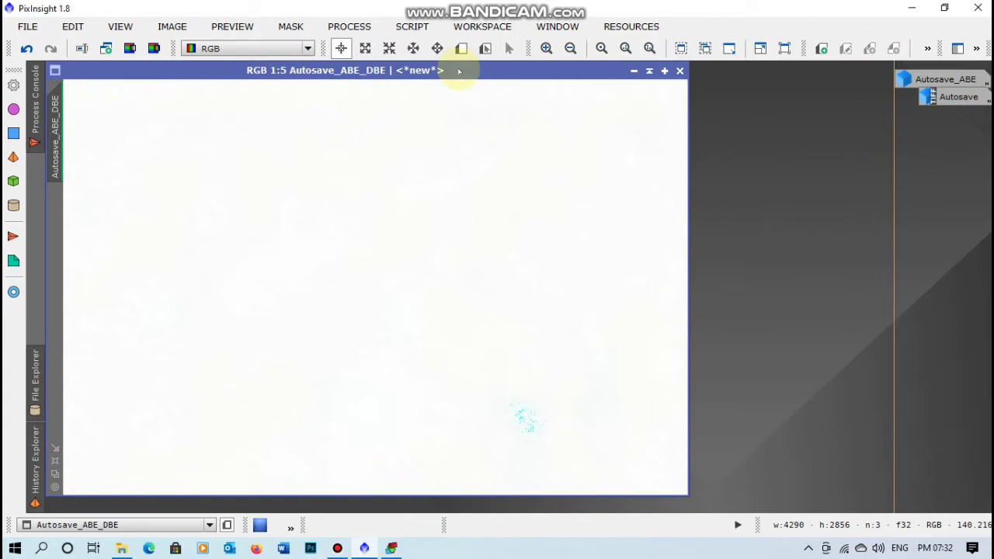
pyautogui.hotkey('ctrl', 'F12')
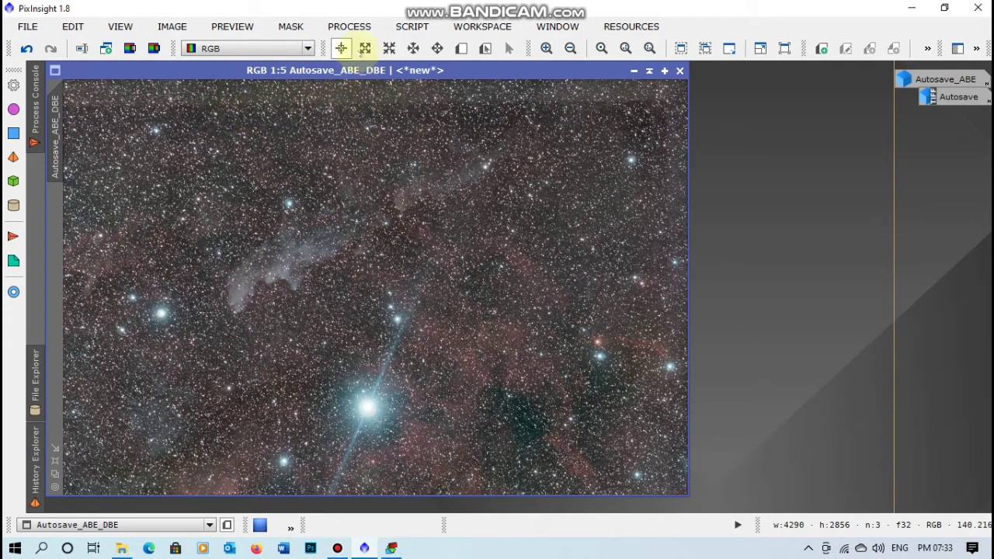
# Step: Open DynamicCrop and define a crop area of about 3855 by 2490 pixels that excludes the uneven borders of Autosave_ABE_DBE
pyautogui.click(350, 26)
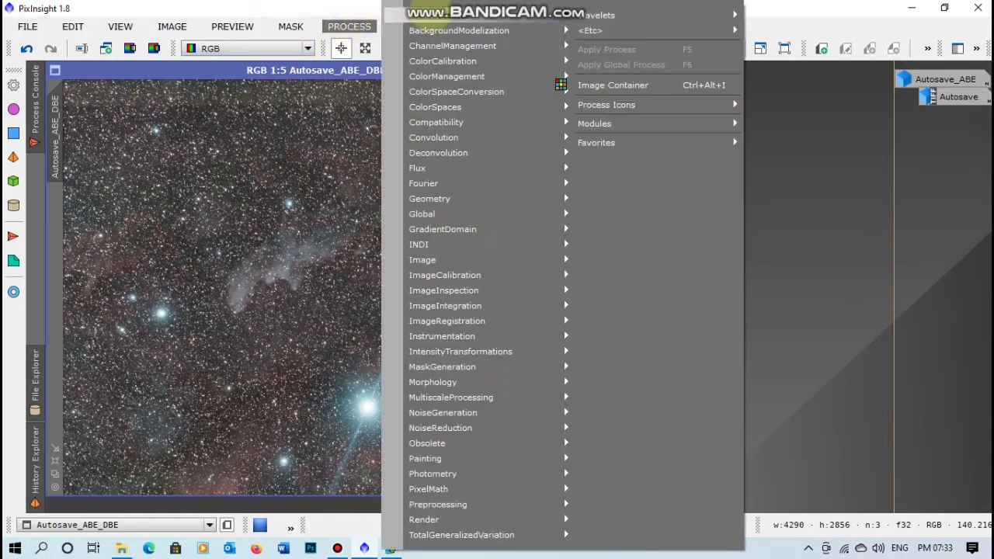
pyautogui.moveTo(443, 31)
pyautogui.click(600, 102)
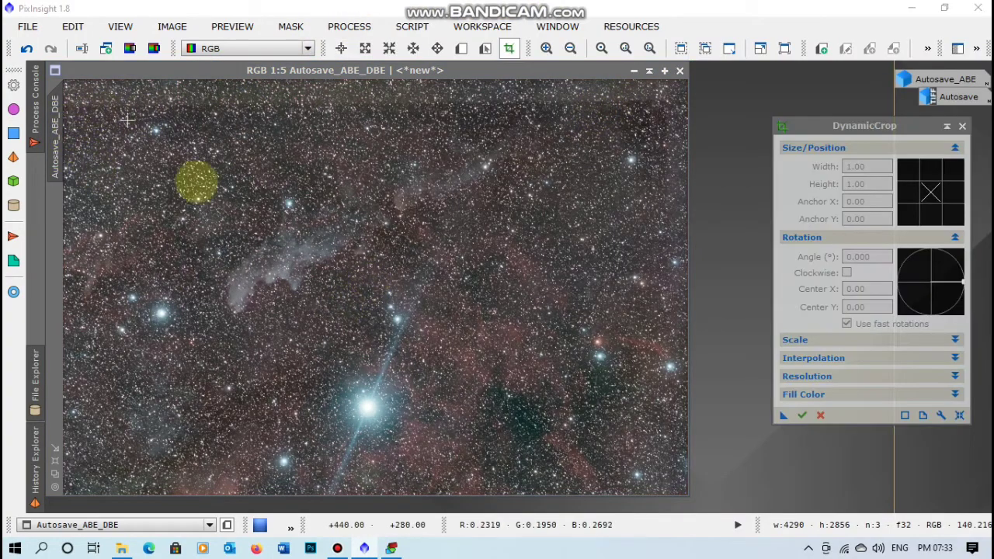
pyautogui.scroll(1, 226, 201)
pyautogui.scroll(-1, 478, 309)
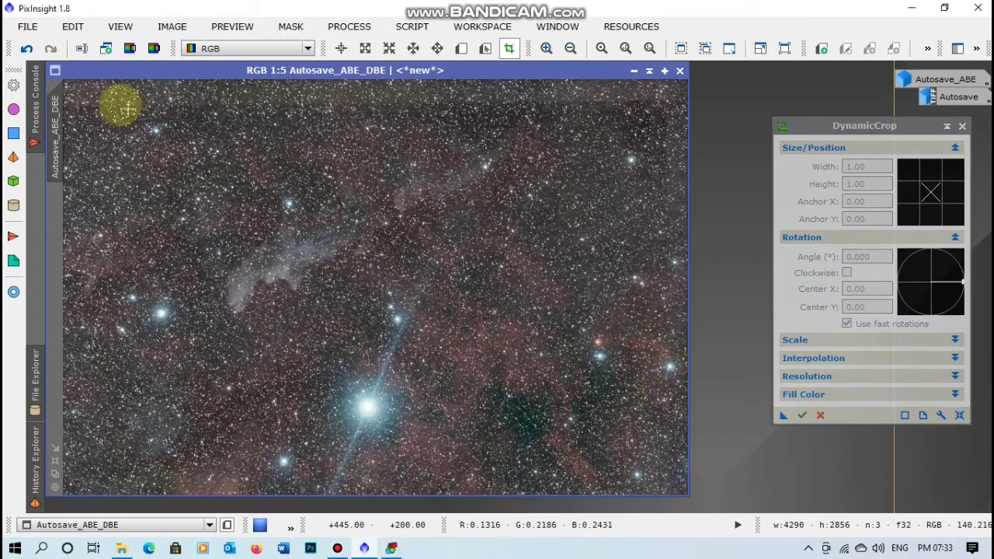
pyautogui.moveTo(87, 114); pyautogui.dragTo(444, 310)
pyautogui.moveTo(553, 350); pyautogui.dragTo(644, 471)
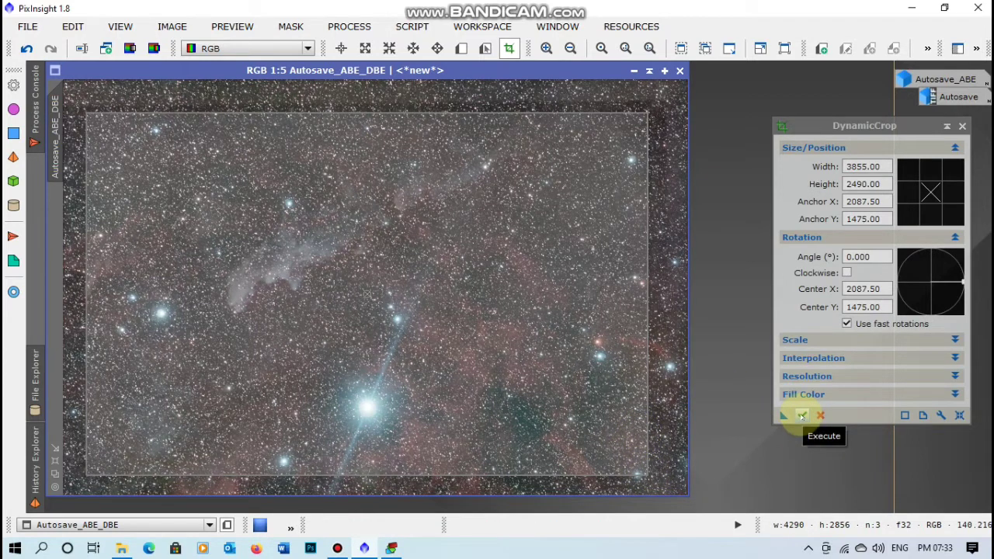
# Step: Execute the crop, close DynamicCrop and fit the window to the cropped image
pyautogui.click(802, 415)
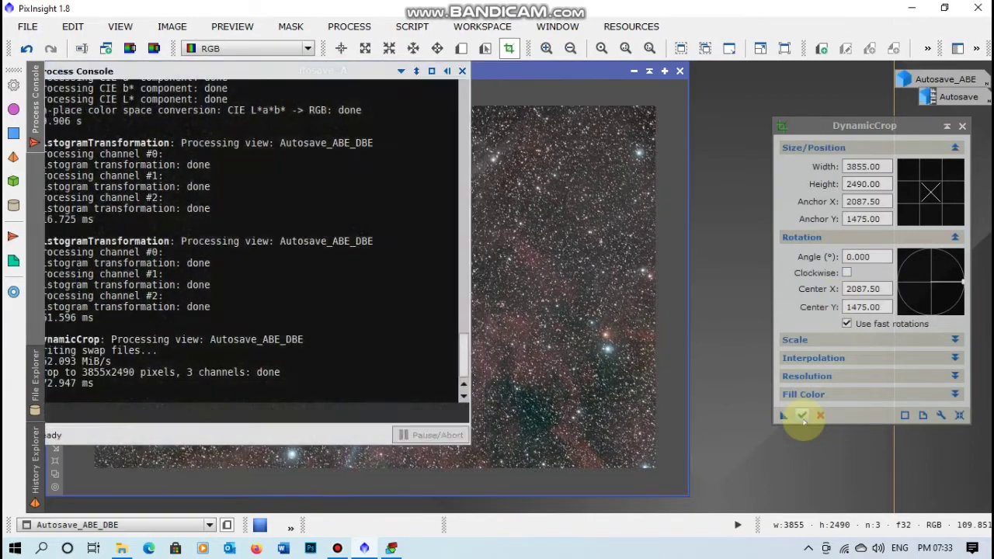
pyautogui.click(962, 125)
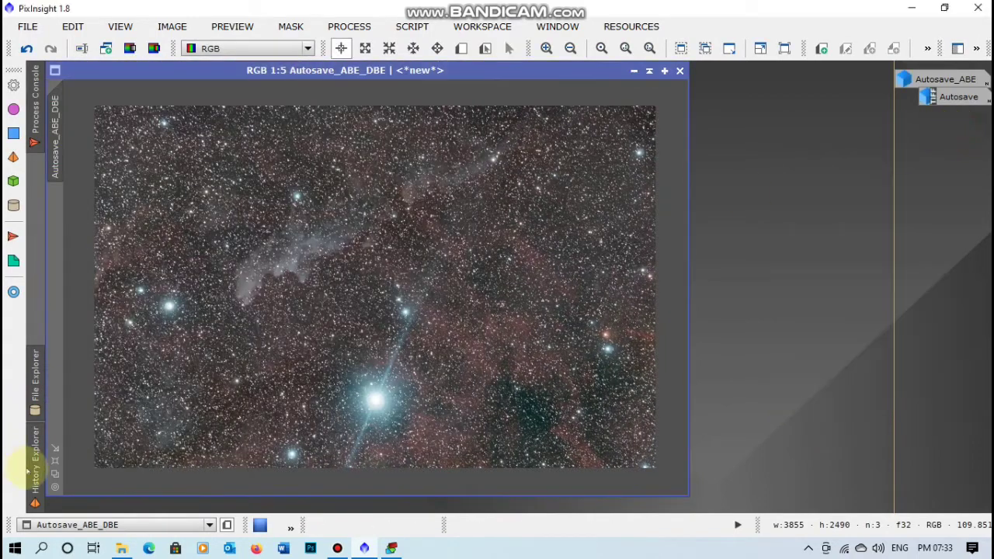
pyautogui.click(55, 462)
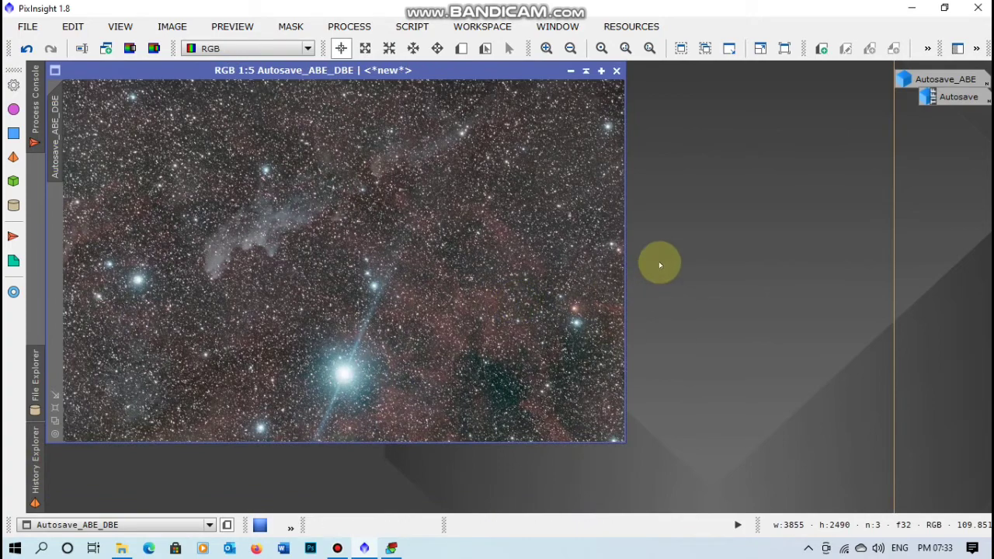
# Step: Open RangeSelection with a real-time preview and set the lower limit to 0.28
pyautogui.click(349, 26)
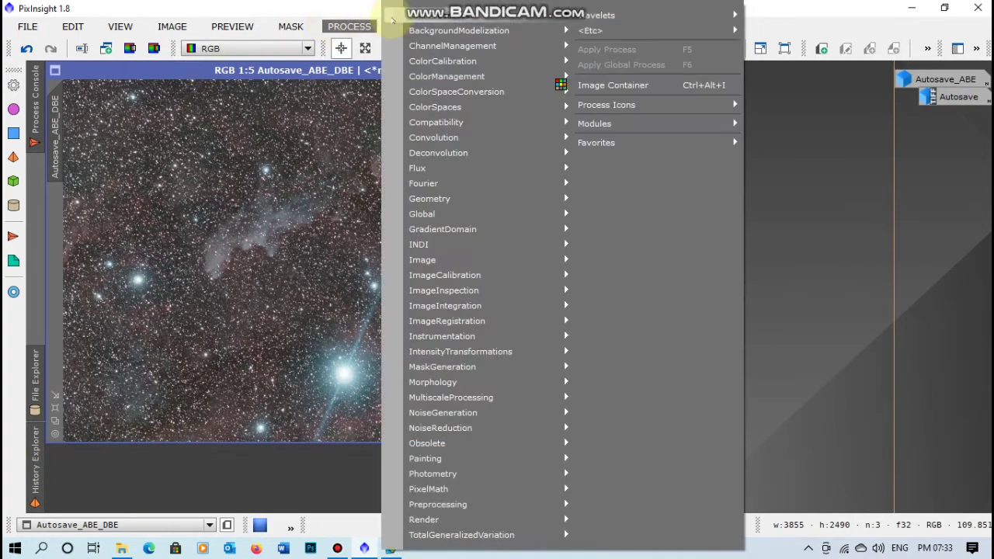
pyautogui.moveTo(392, 17)
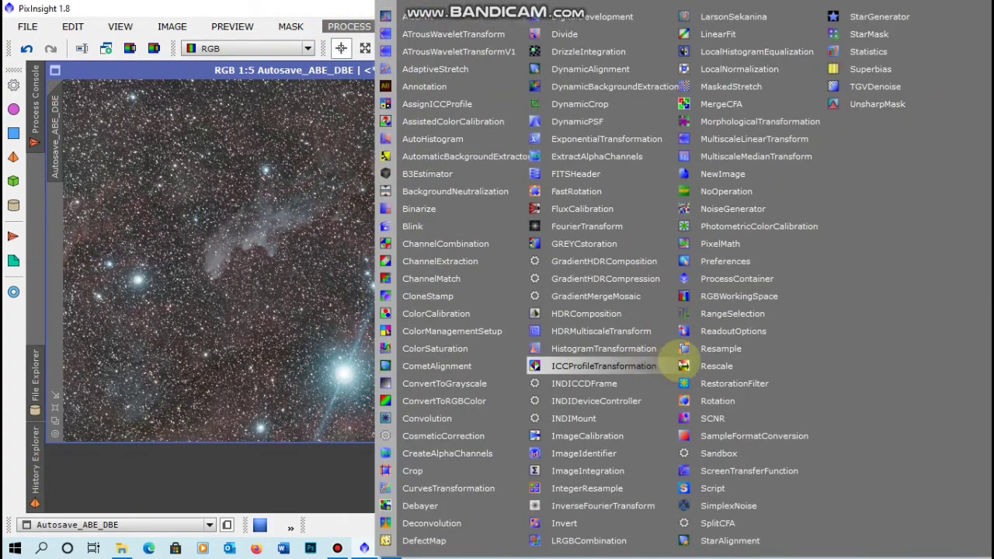
pyautogui.click(769, 313)
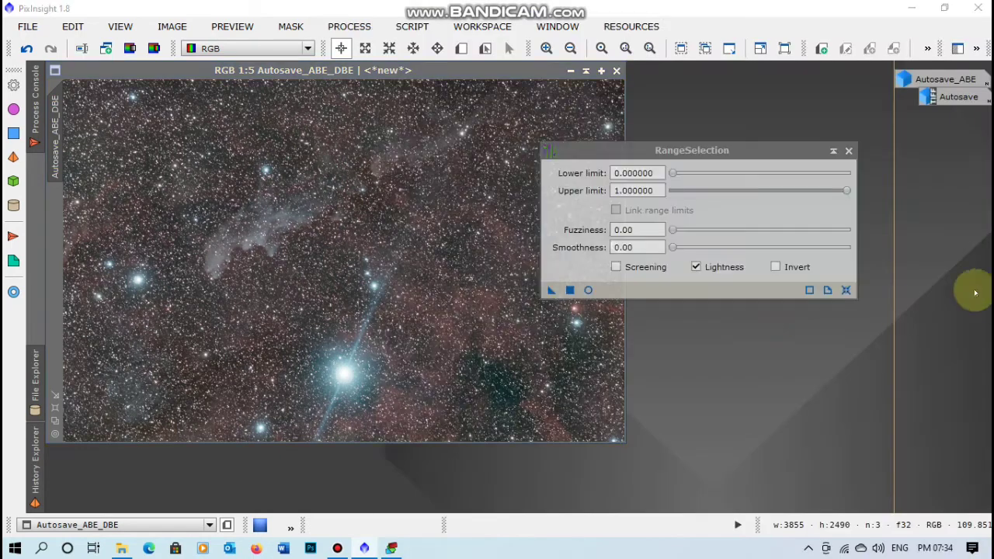
pyautogui.moveTo(686, 146); pyautogui.dragTo(748, 122)
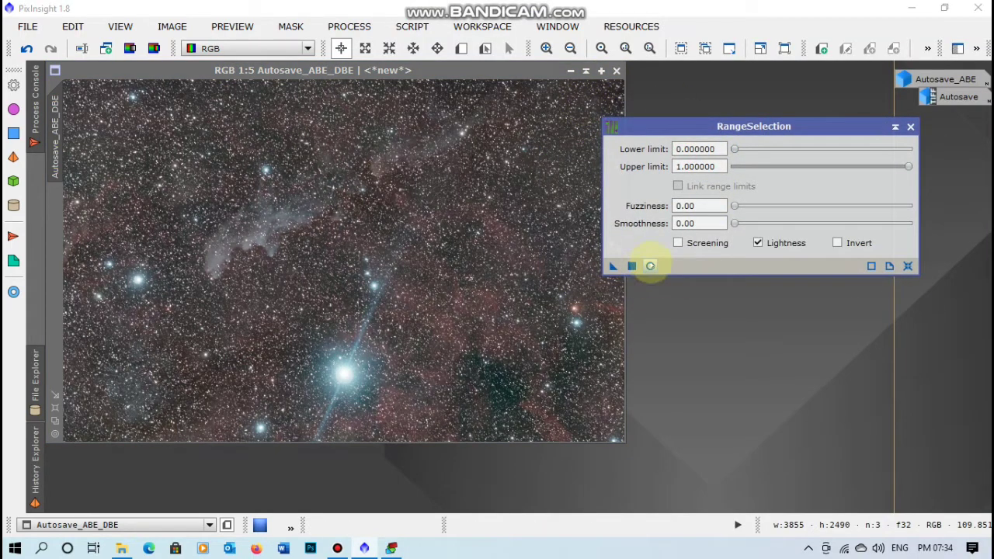
pyautogui.click(650, 265)
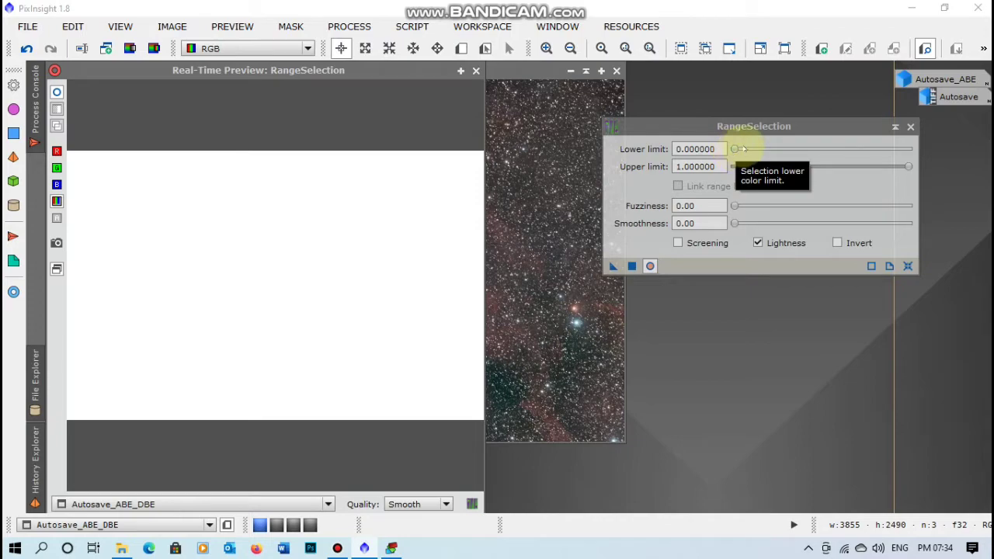
pyautogui.moveTo(740, 148); pyautogui.dragTo(783, 151)
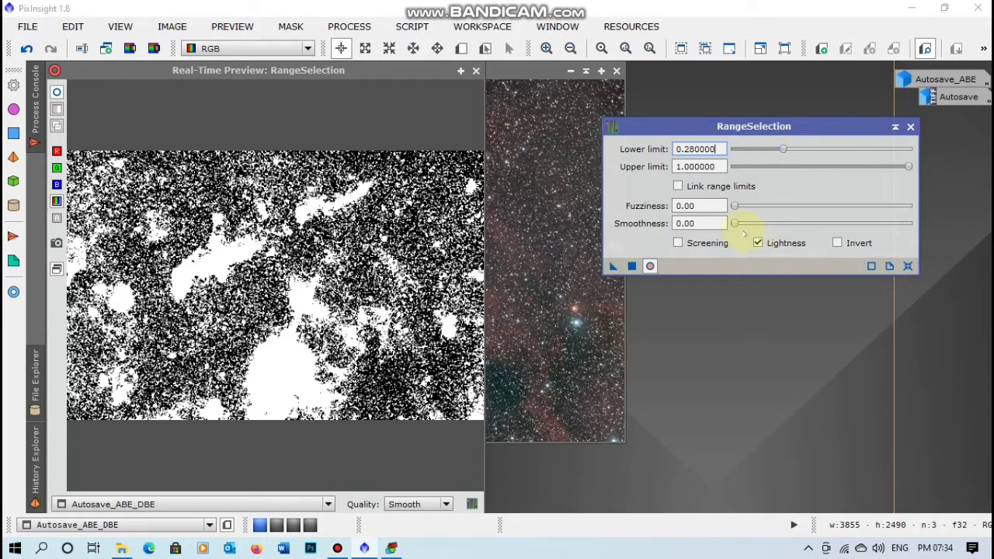
# Step: Set the RangeSelection smoothness to 27.5, generate the range mask from Autosave_ABE_DBE and close the real-time preview
pyautogui.click(735, 224)
pyautogui.moveTo(774, 225); pyautogui.dragTo(783, 224)
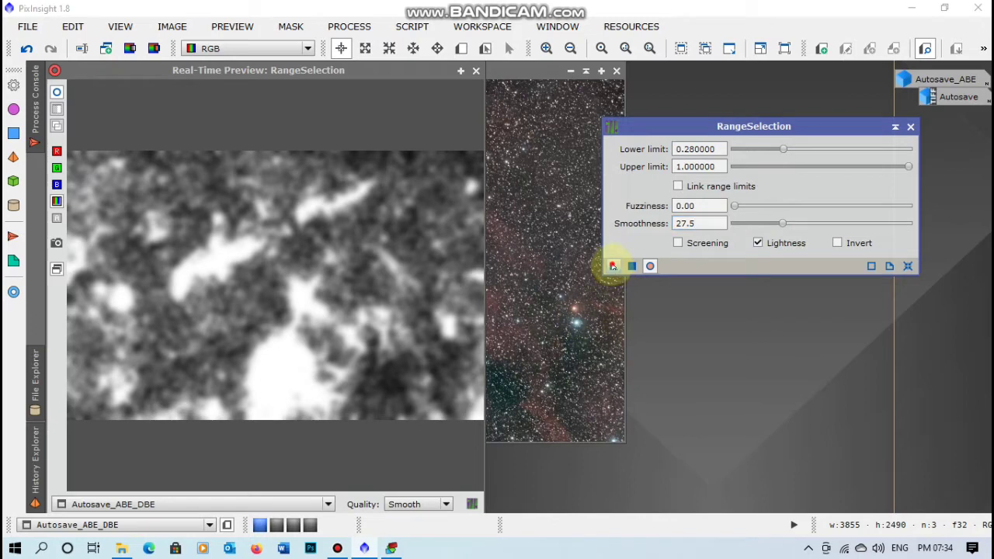
pyautogui.moveTo(613, 266); pyautogui.dragTo(588, 336)
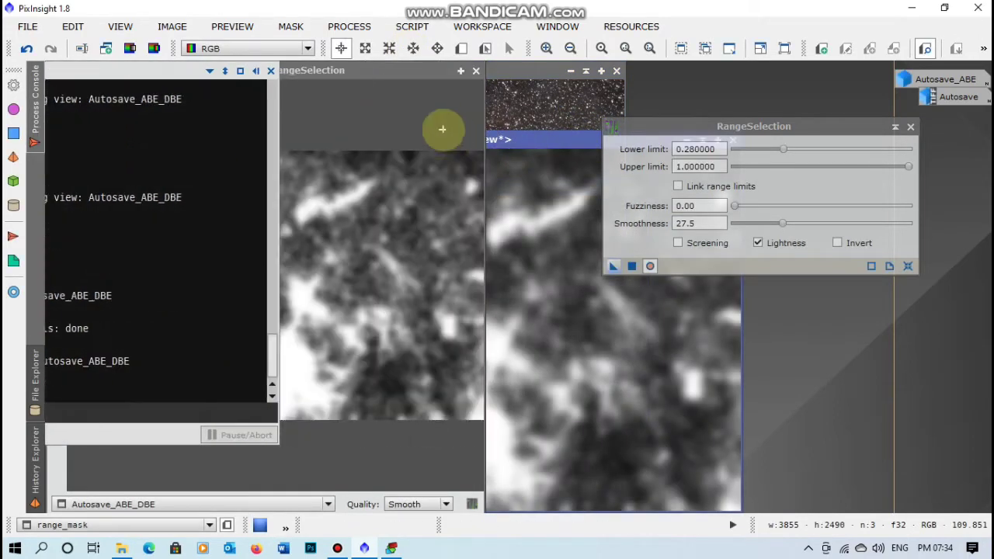
pyautogui.click(476, 70)
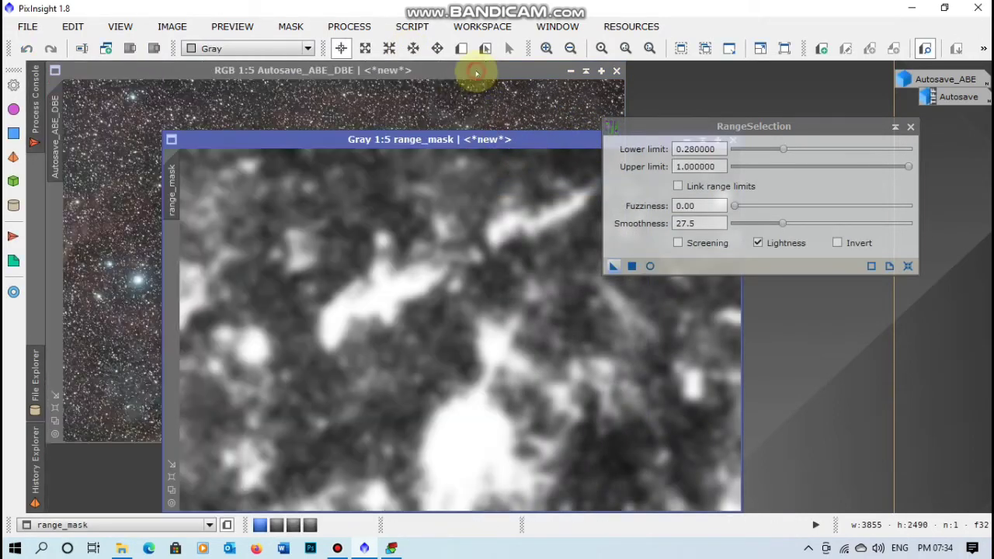
# Step: Apply range_mask as the mask of Autosave_ABE_DBE, then minimize range_mask and park its icon below the other minimized images
pyautogui.click(407, 139)
pyautogui.moveTo(408, 139); pyautogui.dragTo(400, 107)
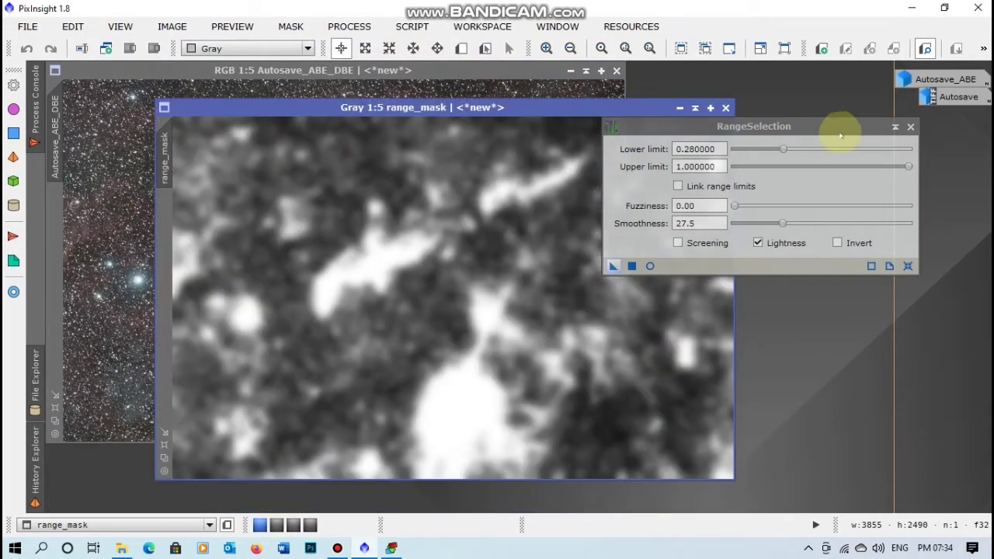
pyautogui.moveTo(162, 152)
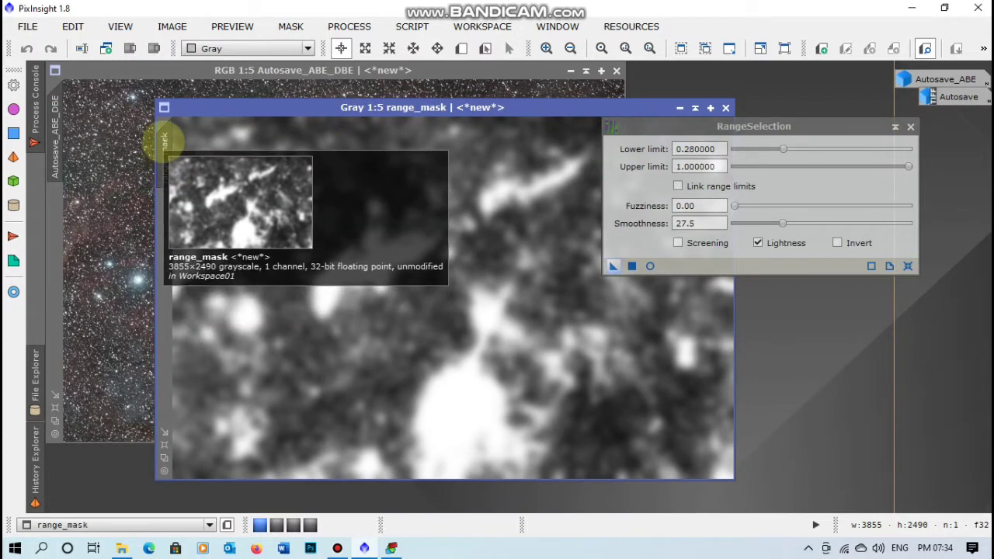
pyautogui.moveTo(164, 139); pyautogui.dragTo(58, 208)
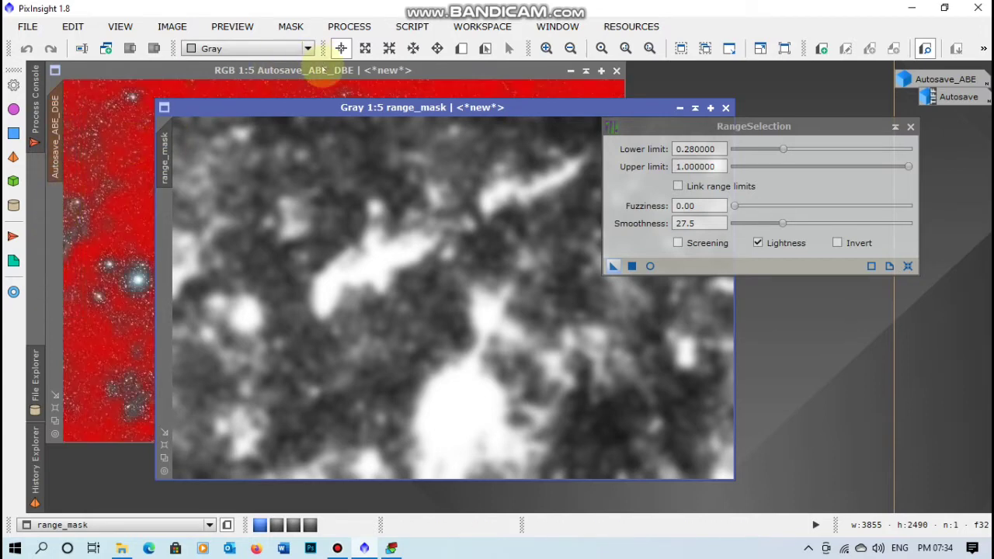
pyautogui.click(680, 107)
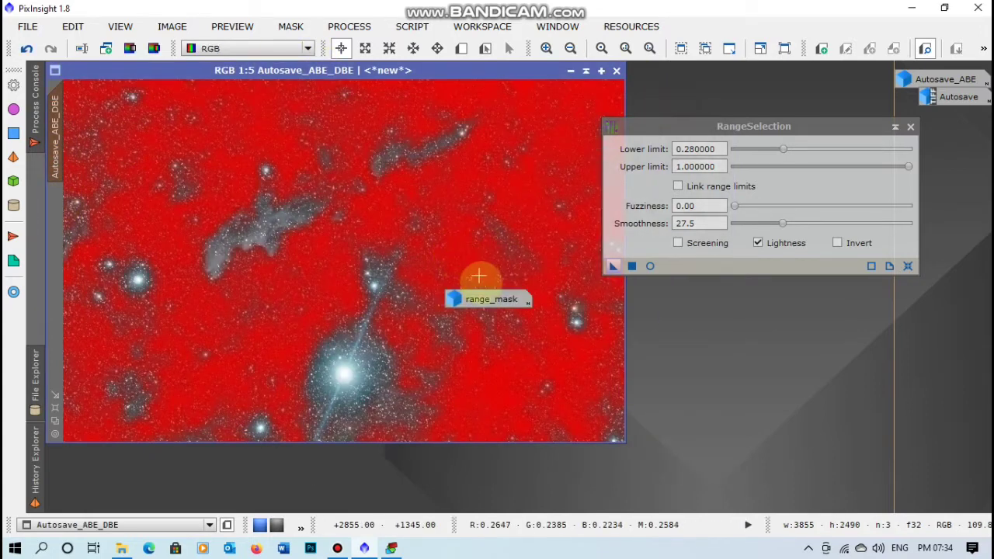
pyautogui.moveTo(477, 301); pyautogui.dragTo(932, 165)
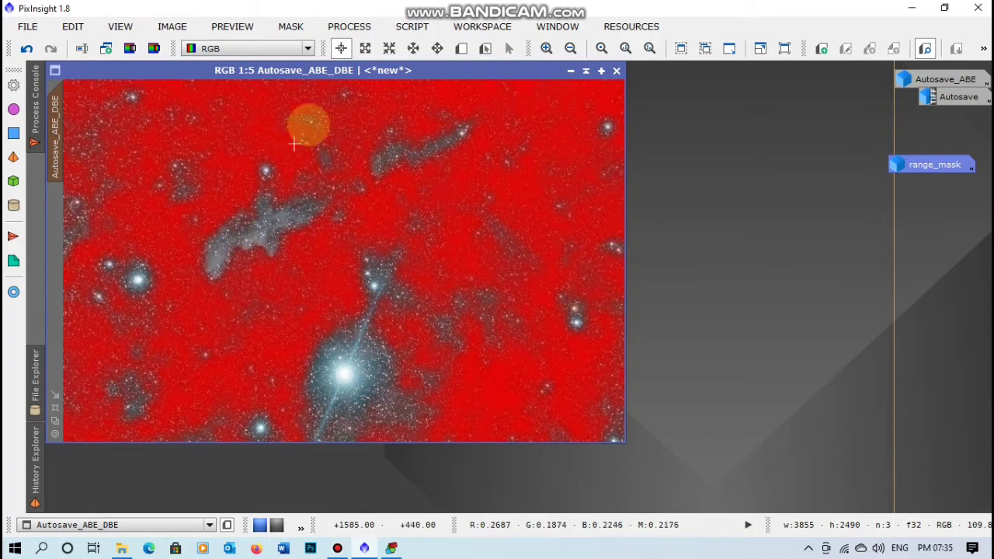
# Step: Open CurvesTransformation with a real-time preview of Autosave_ABE_DBE
pyautogui.click(349, 27)
pyautogui.moveTo(403, 20)
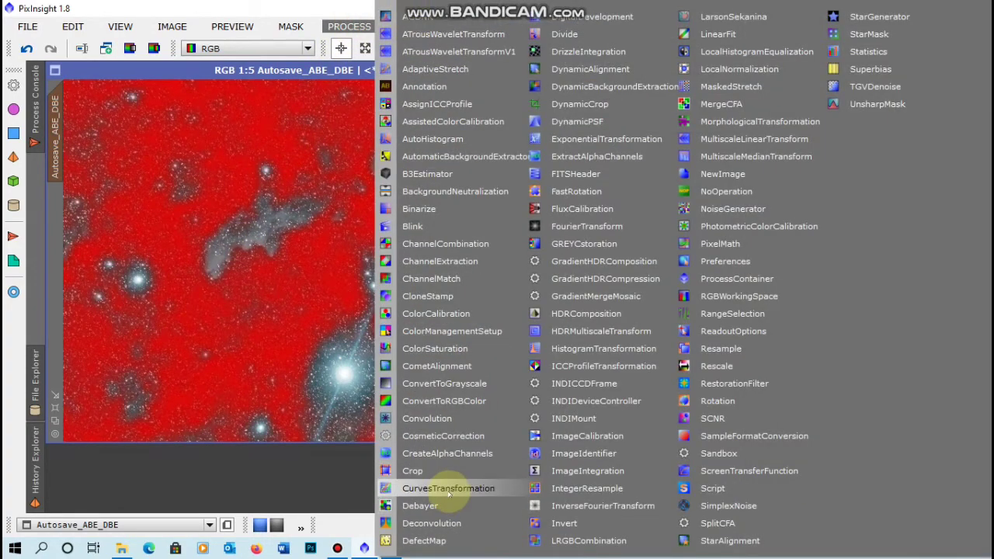
pyautogui.click(448, 488)
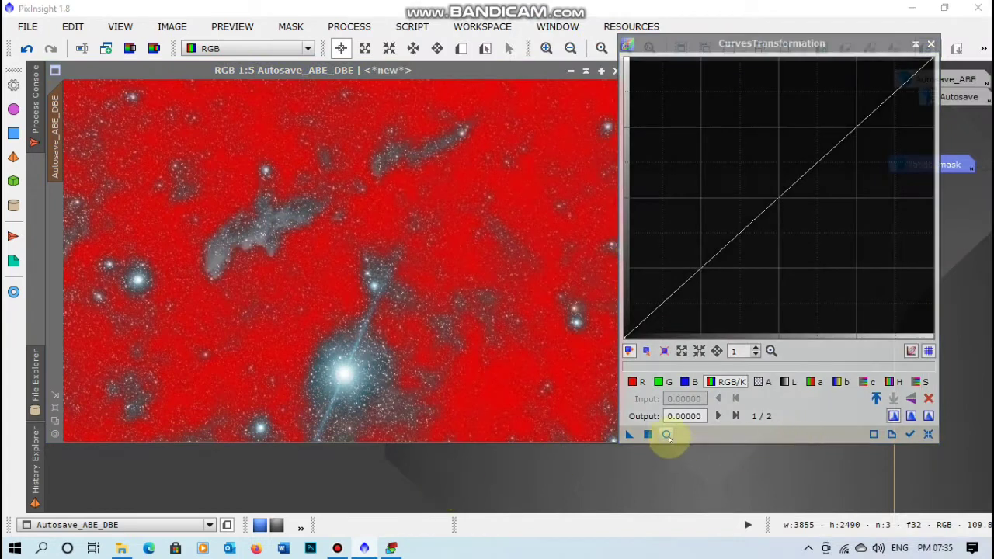
pyautogui.click(666, 435)
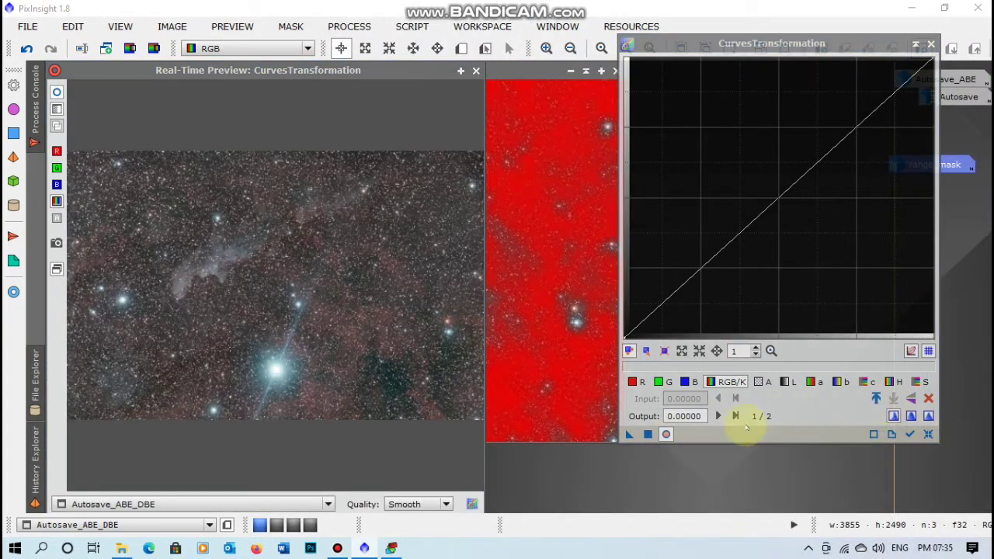
# Step: Raise the saturation curve with a point at input 0.42723, output 0.55556 and apply it twice to the masked image
pyautogui.click(920, 381)
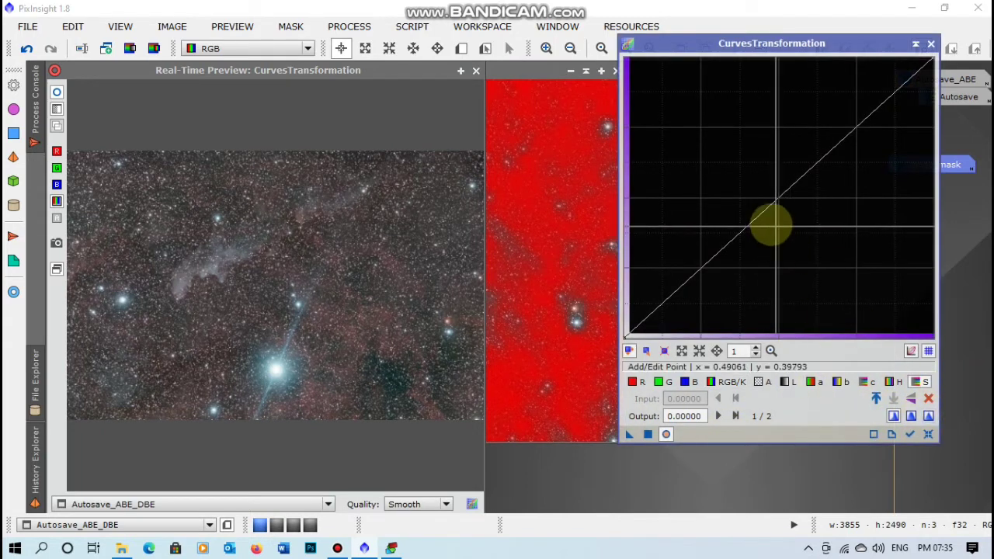
pyautogui.click(750, 172)
pyautogui.moveTo(751, 173)
pyautogui.mouseDown()
pyautogui.moveTo(714, 155)
pyautogui.moveTo(743, 170)
pyautogui.moveTo(751, 216)
pyautogui.moveTo(849, 257)
pyautogui.moveTo(755, 183)
pyautogui.mouseUp()
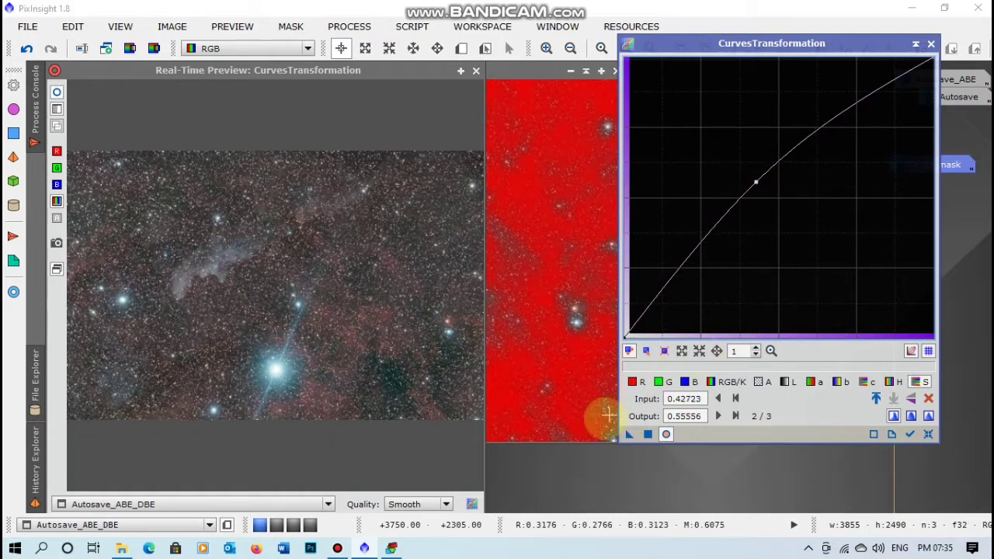
pyautogui.moveTo(629, 434); pyautogui.dragTo(530, 379)
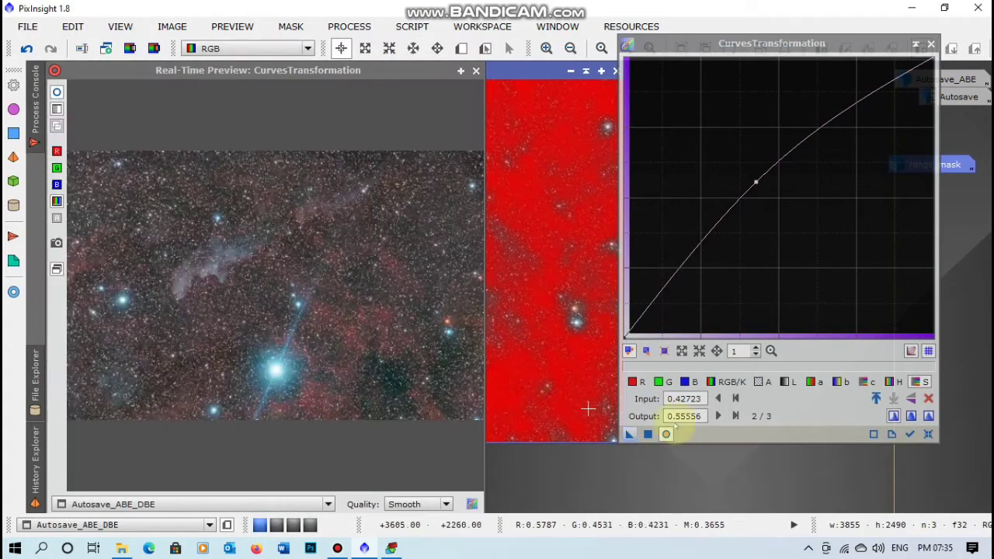
pyautogui.click(538, 368)
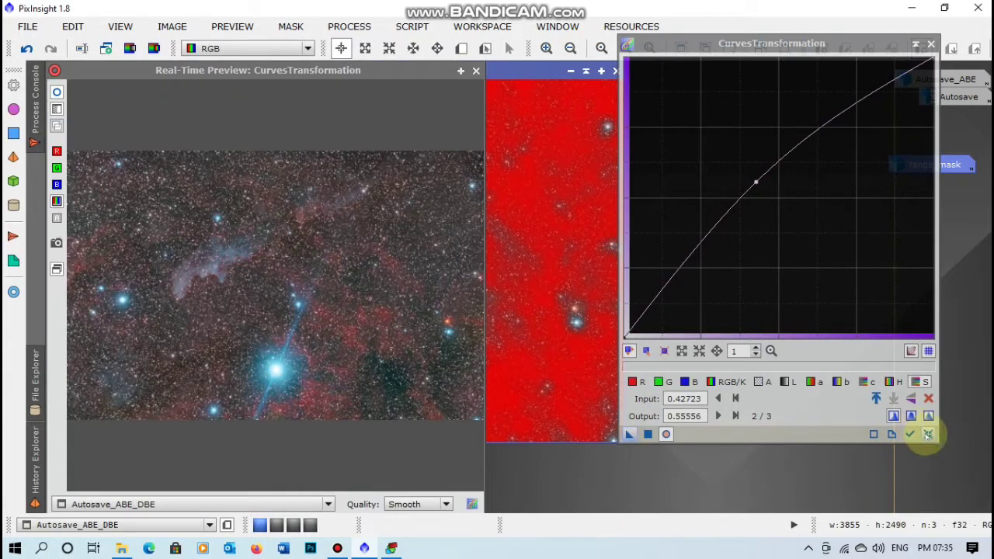
# Step: Reset the curves, invert the mask on Autosave_ABE_DBE and restart the real-time preview for the RGB/K curve
pyautogui.click(927, 434)
pyautogui.click(476, 70)
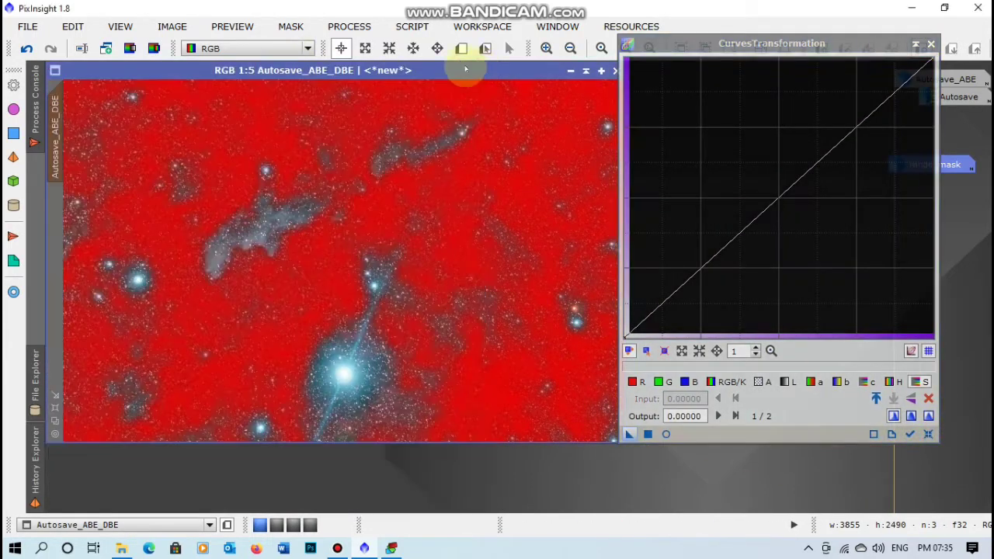
pyautogui.click(290, 26)
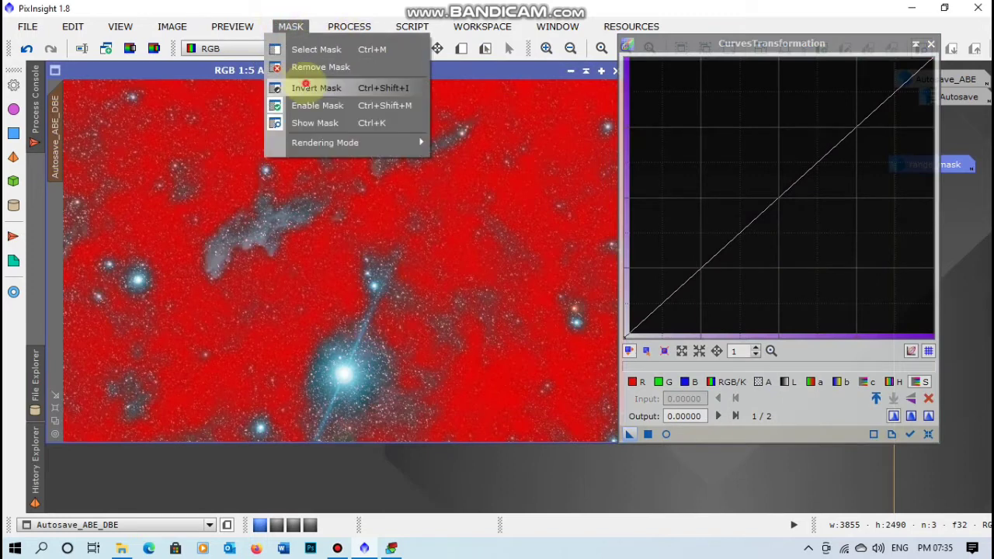
pyautogui.click(305, 85)
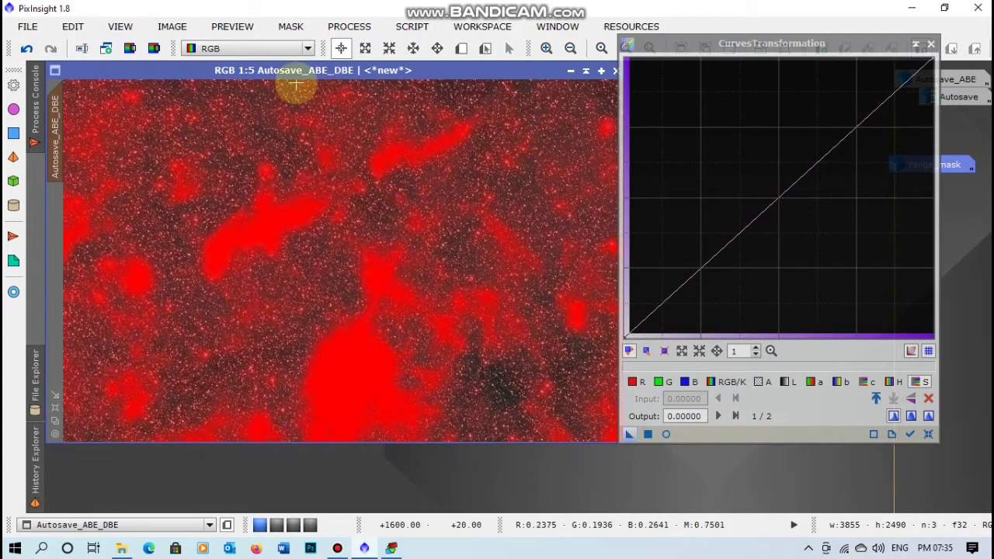
pyautogui.click(666, 435)
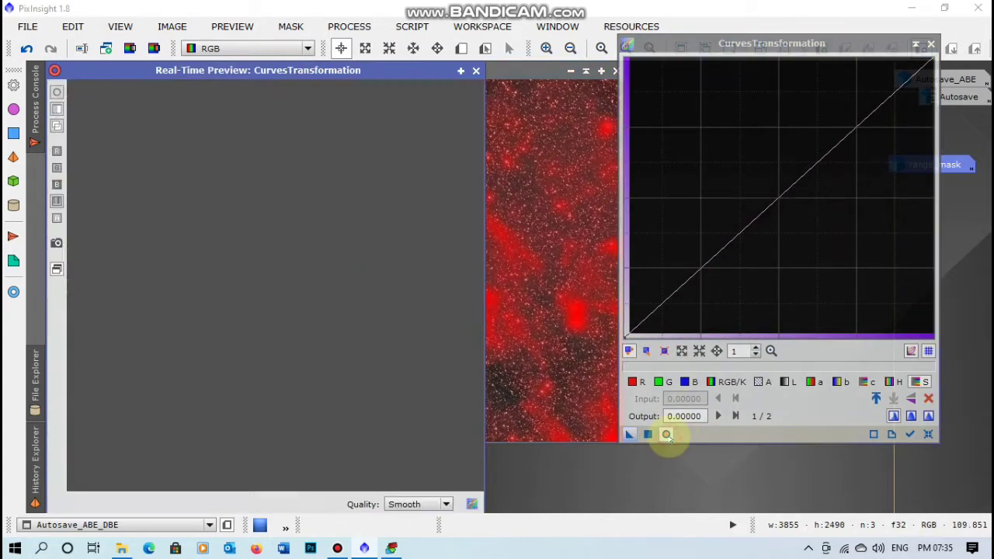
pyautogui.click(730, 382)
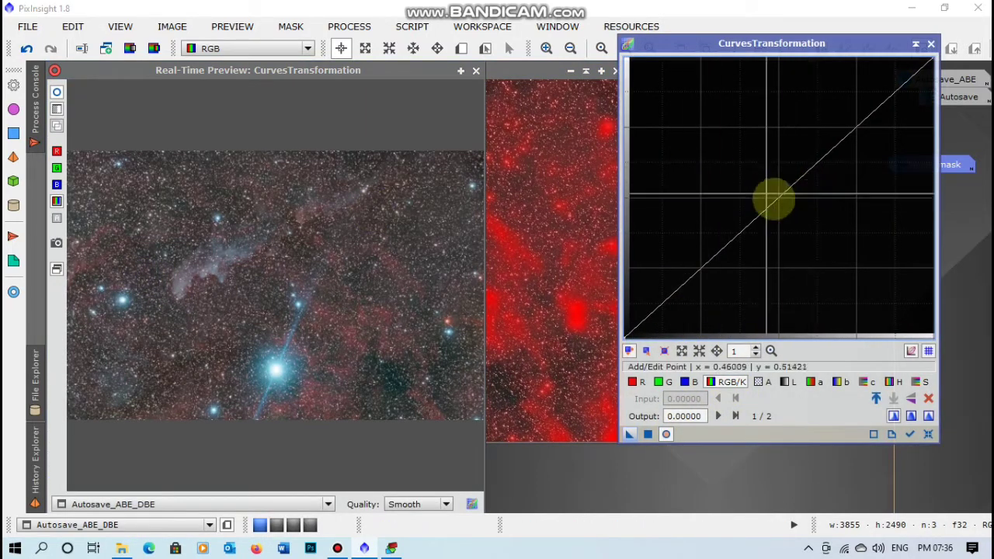
pyautogui.click(787, 203)
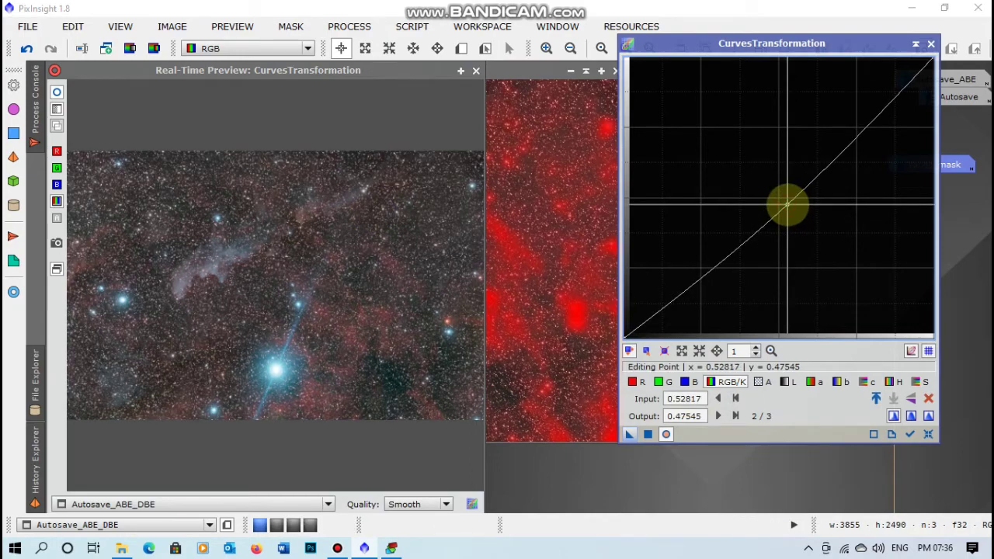
pyautogui.moveTo(784, 202)
pyautogui.mouseDown()
pyautogui.moveTo(800, 213)
pyautogui.moveTo(781, 193)
pyautogui.moveTo(825, 228)
pyautogui.moveTo(864, 278)
pyautogui.moveTo(775, 195)
pyautogui.mouseUp()
pyautogui.click(785, 203)
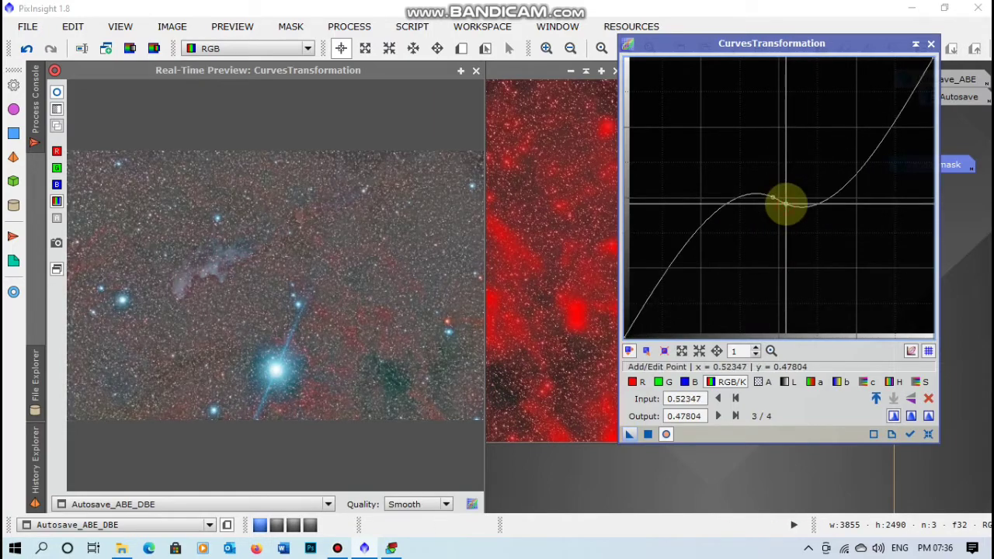
pyautogui.click(928, 434)
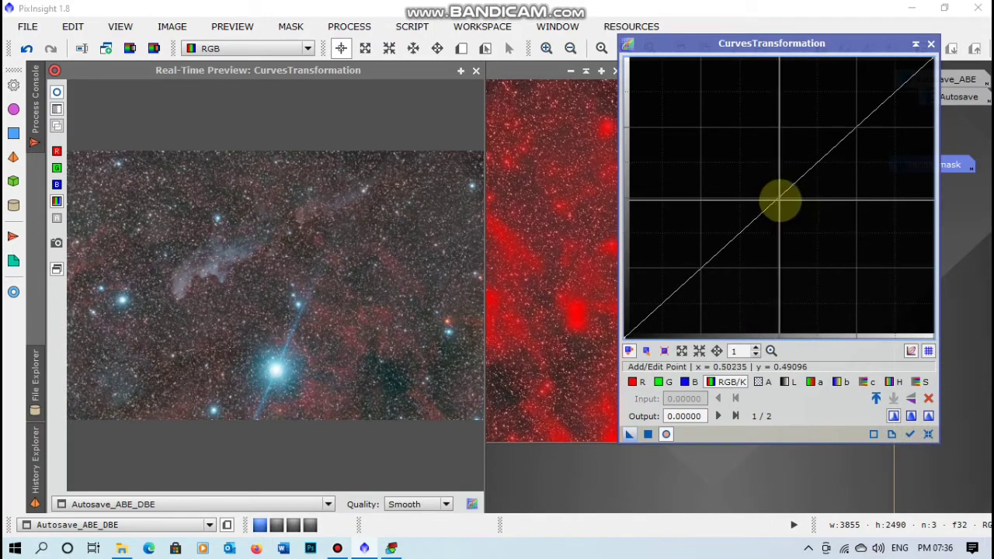
# Step: Darken the background by lowering the RGB/K curve at input 0.51643 to output 0.47545 and apply it to the image
pyautogui.click(783, 202)
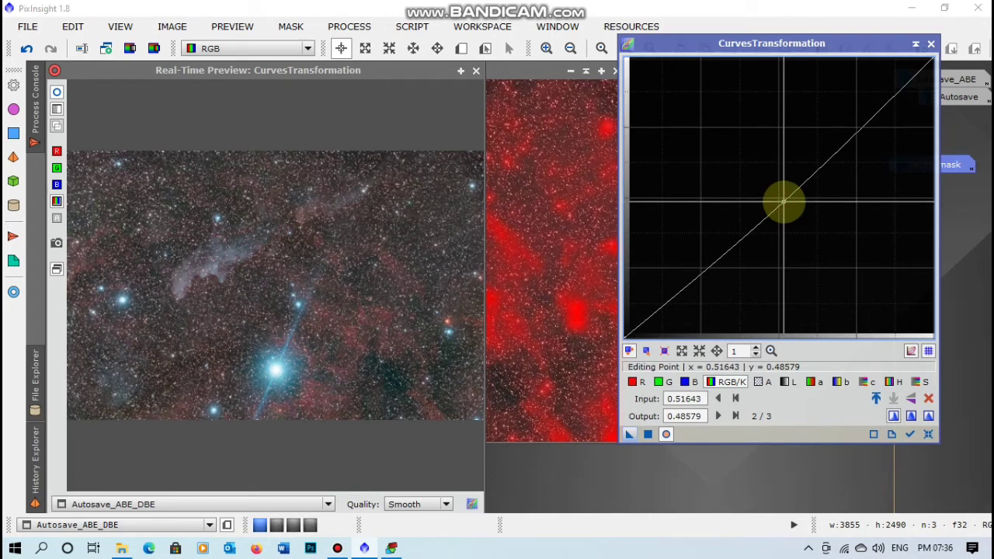
pyautogui.moveTo(783, 201); pyautogui.dragTo(783, 205)
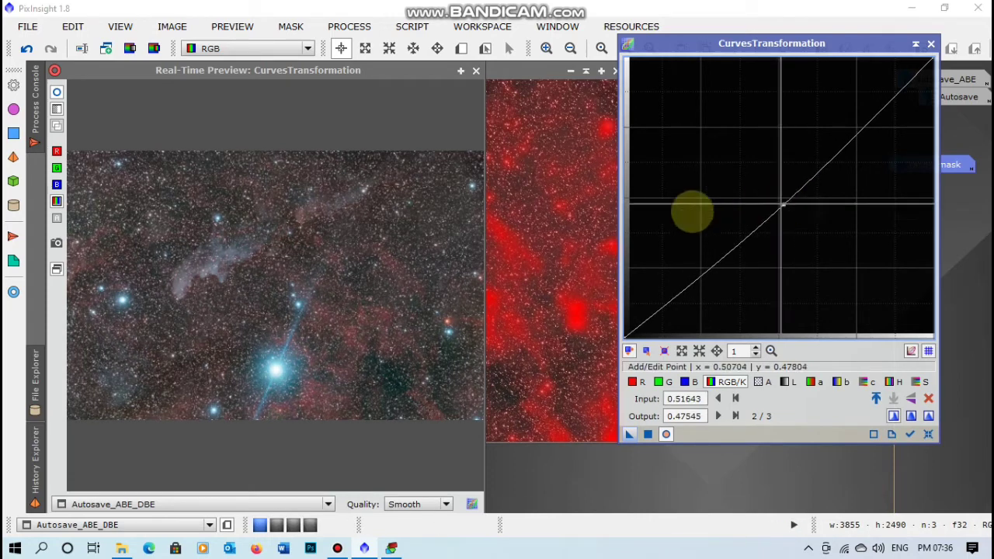
pyautogui.click(550, 411)
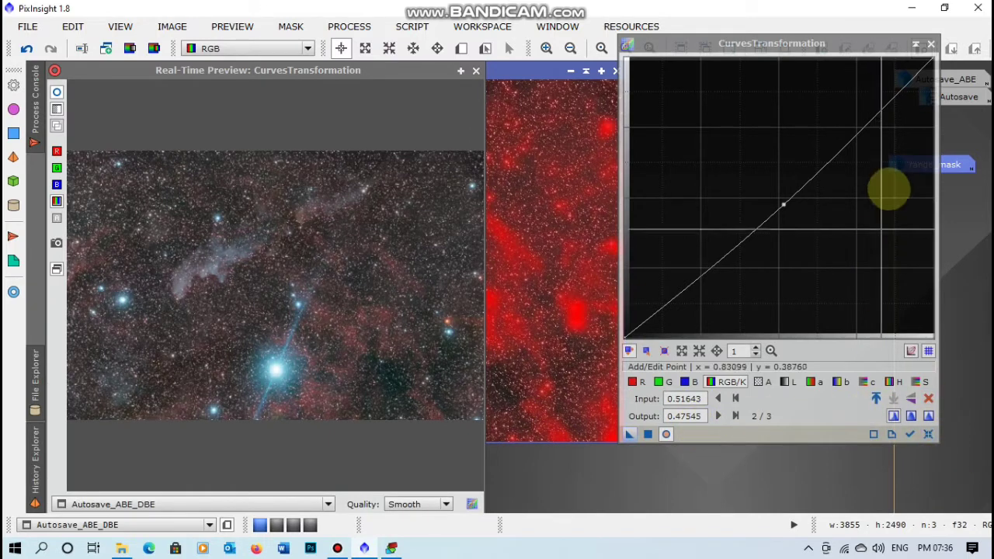
# Step: Reset the curve, add an RGB/K point at input 0.51408, output 0.48320 and apply this gentler darkening to the image
pyautogui.click(928, 434)
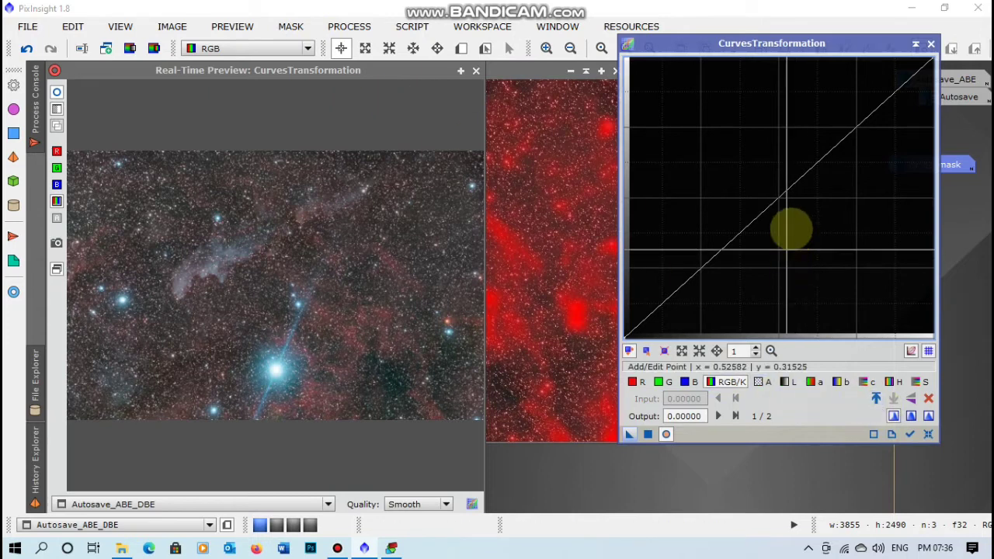
pyautogui.click(782, 203)
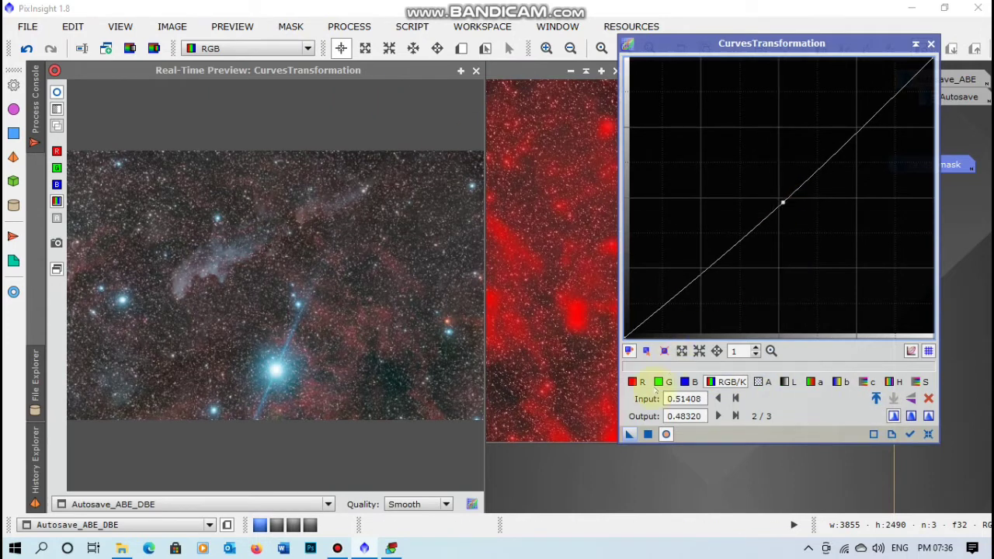
pyautogui.moveTo(629, 434); pyautogui.dragTo(560, 403)
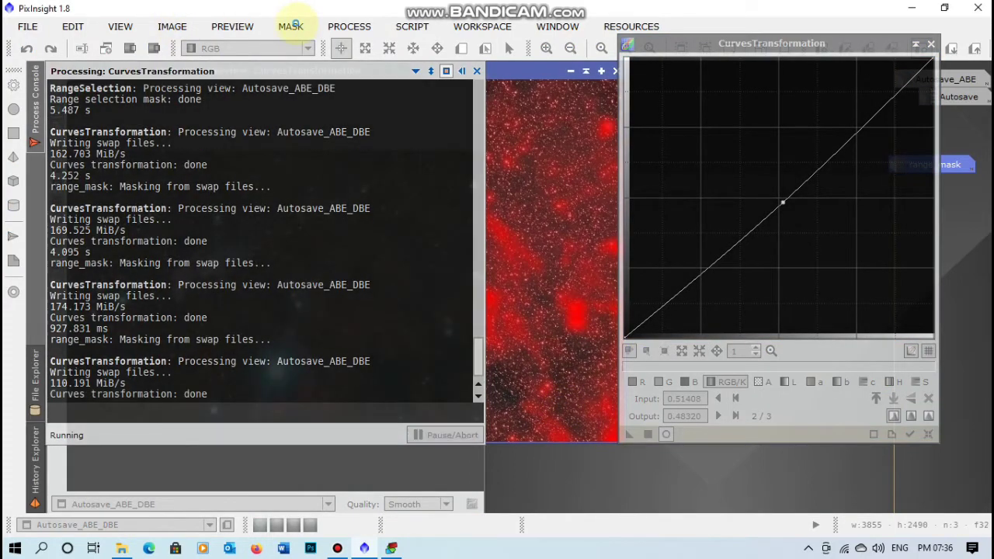
# Step: Invert the mask again to expose the nebula and bright stars, and reset the curves
pyautogui.click(292, 24)
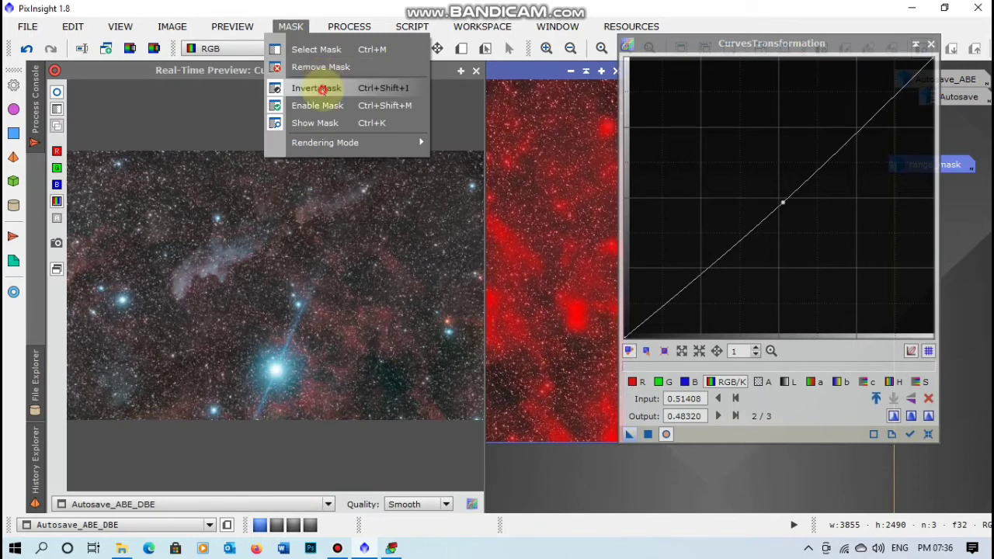
pyautogui.click(322, 89)
pyautogui.click(928, 434)
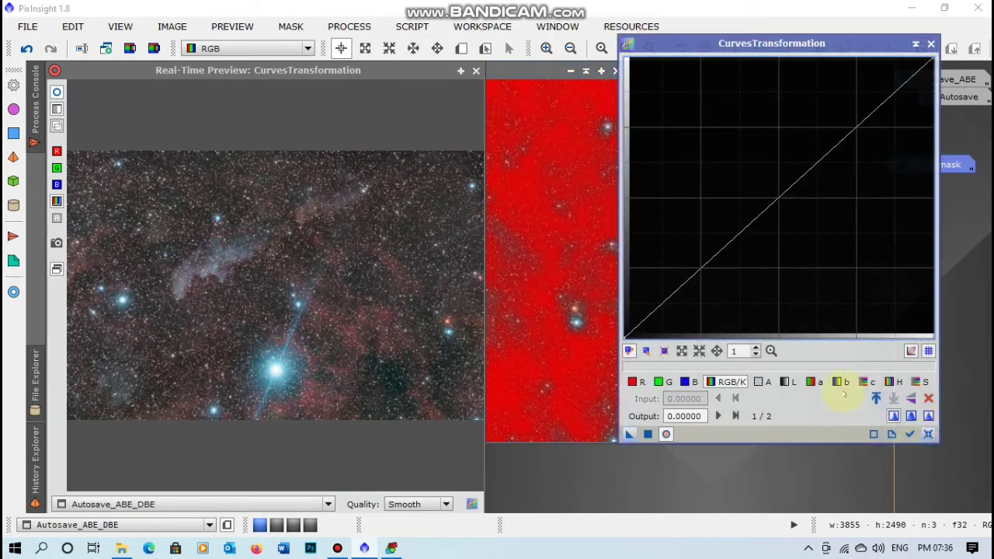
# Step: Raise the saturation curve slightly with a point at input 0.45540, output 0.52713 and apply it to the masked image
pyautogui.click(920, 381)
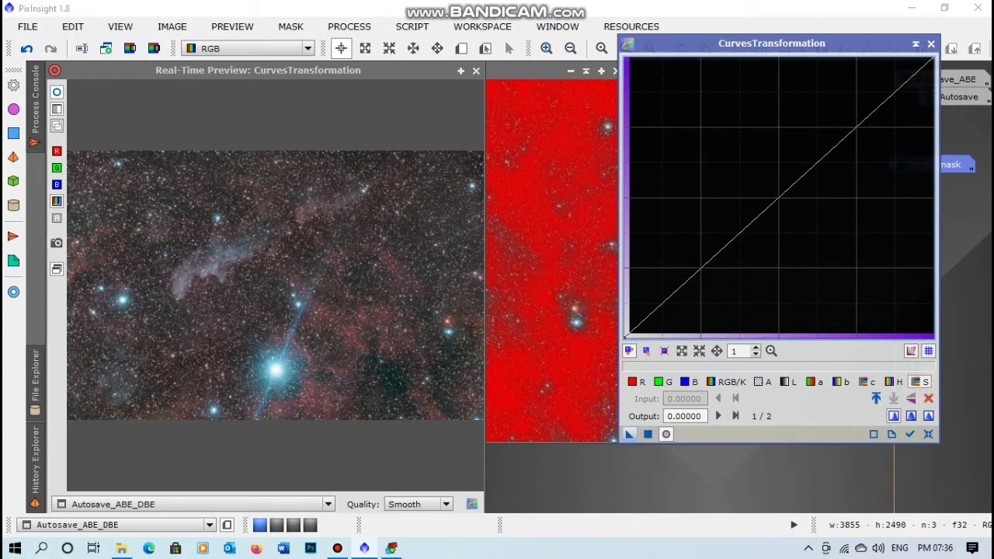
pyautogui.click(771, 190)
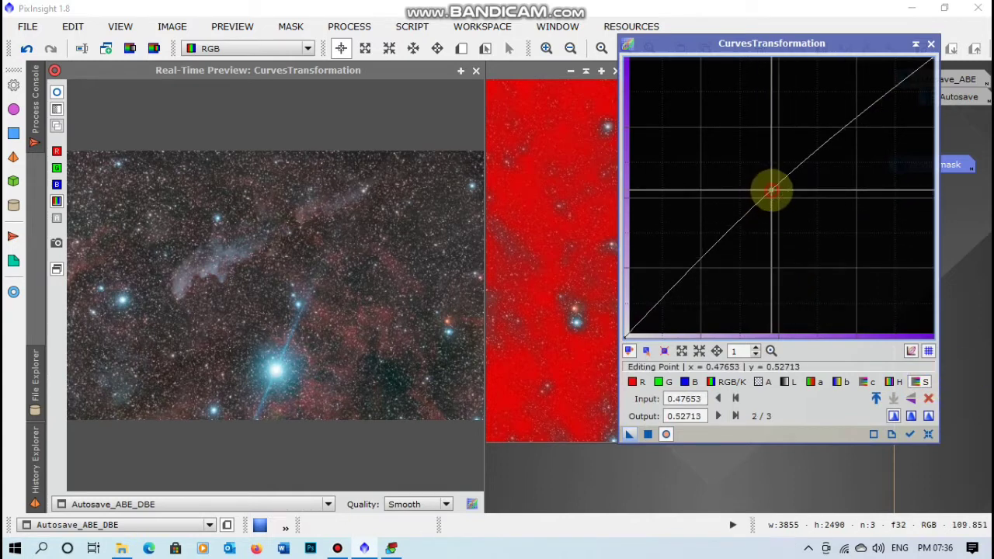
pyautogui.moveTo(771, 190)
pyautogui.mouseDown()
pyautogui.moveTo(738, 171)
pyautogui.moveTo(765, 189)
pyautogui.mouseUp()
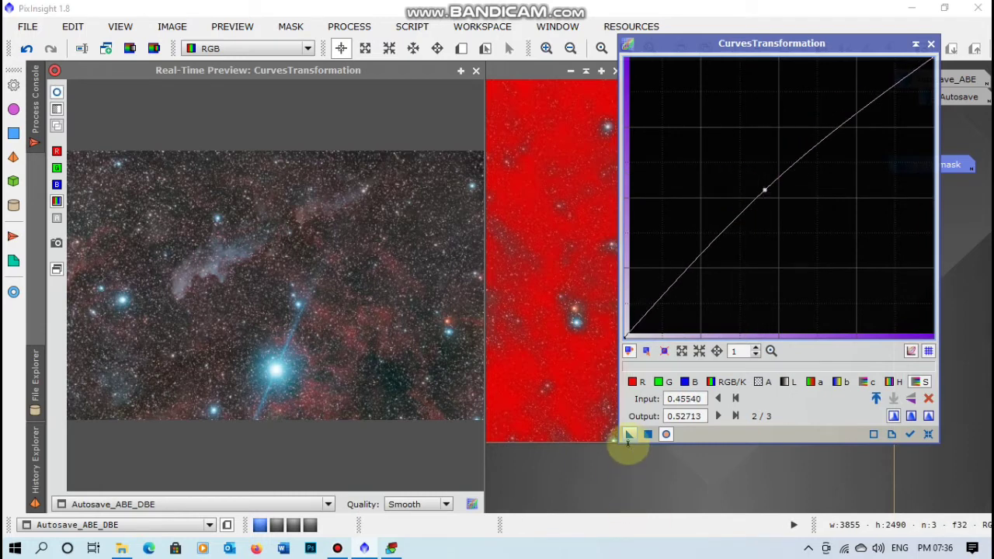
pyautogui.moveTo(628, 437); pyautogui.dragTo(530, 382)
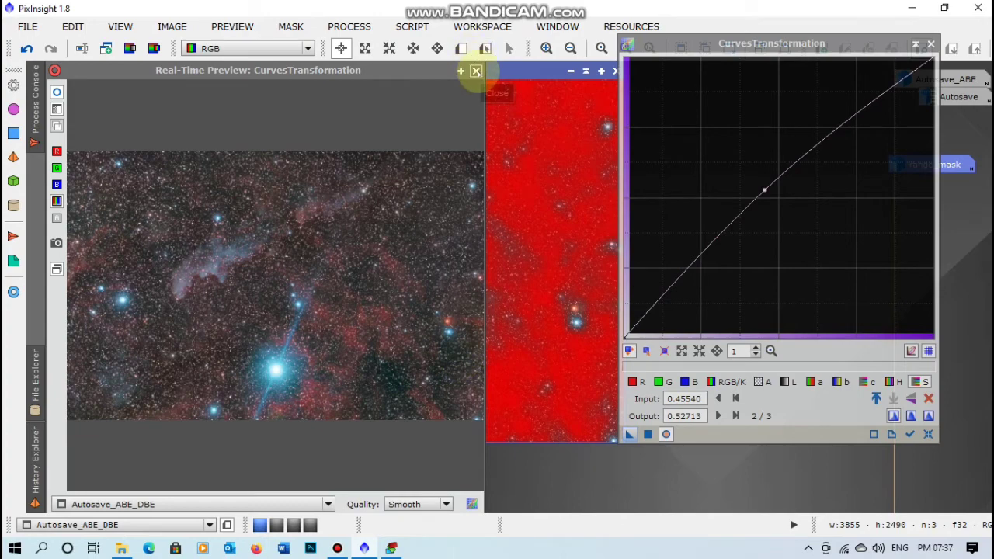
# Step: Close the real-time preview and CurvesTransformation, and remove the mask from Autosave_ABE_DBE
pyautogui.click(476, 71)
pyautogui.click(931, 43)
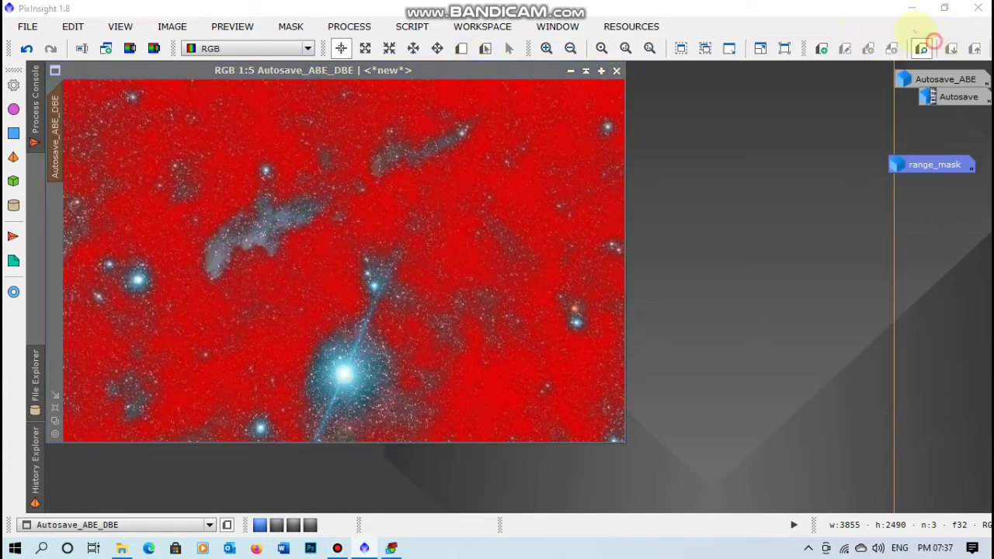
pyautogui.click(291, 26)
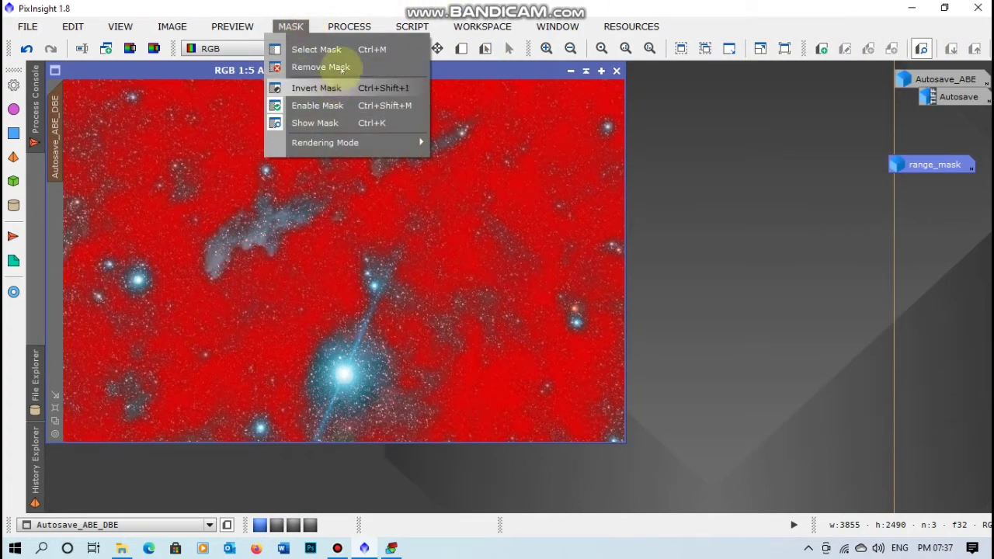
pyautogui.click(314, 64)
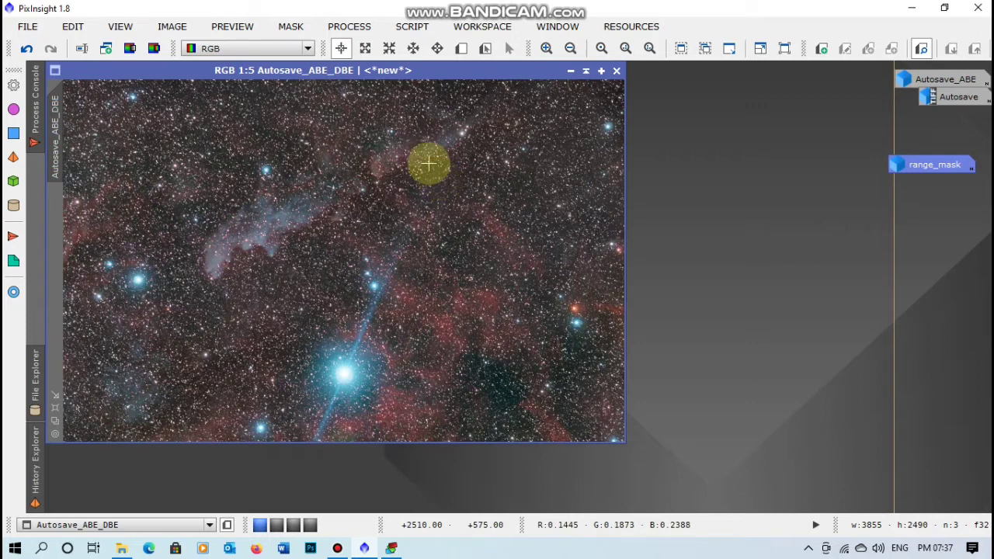
pyautogui.click(349, 26)
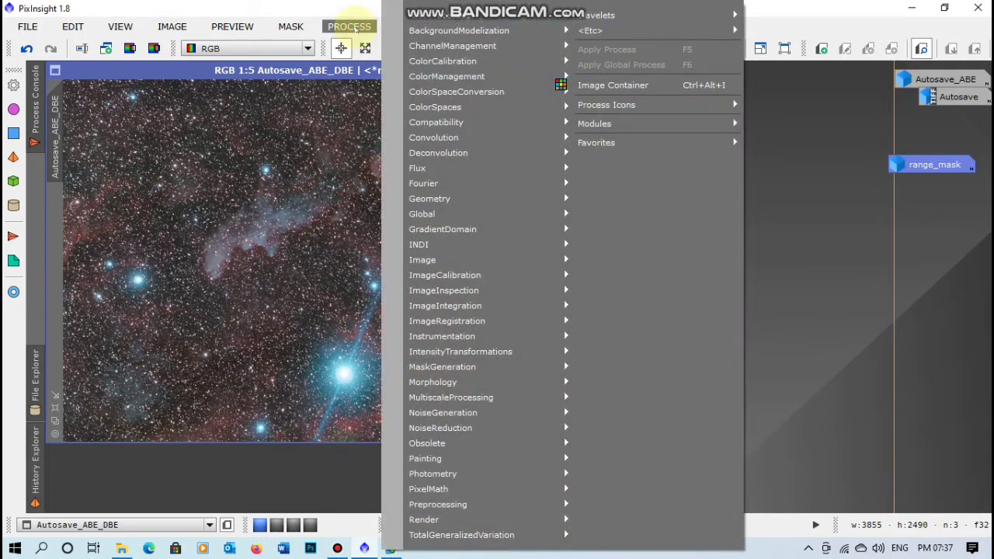
pyautogui.moveTo(427, 14)
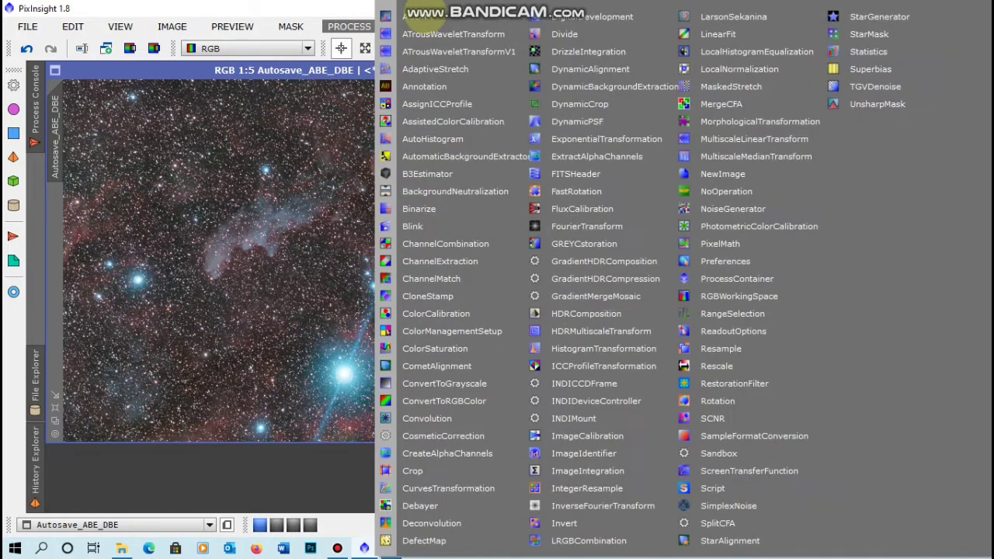
pyautogui.click(311, 78)
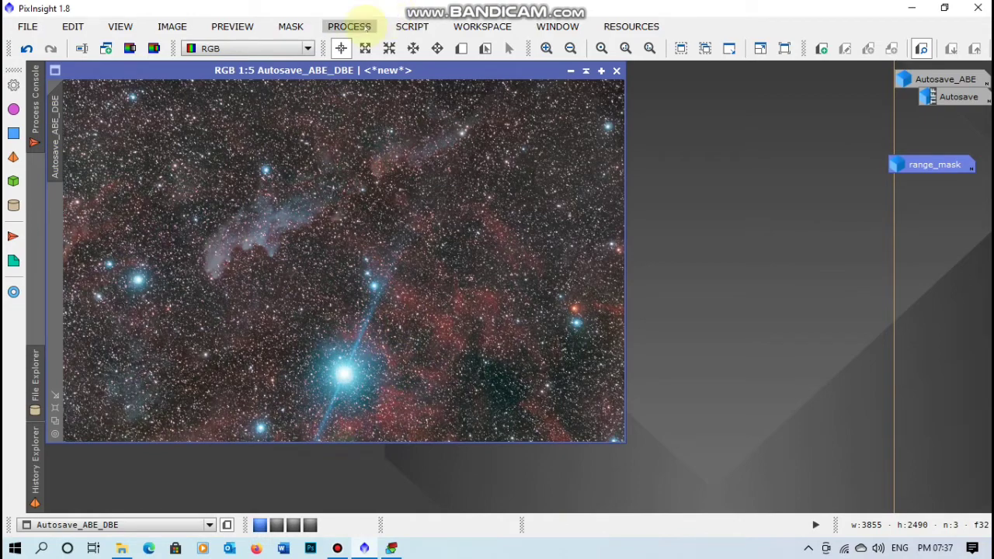
# Step: Generate a second range mask from Autosave_ABE_DBE using RangeSelection with lower limit 0.57 and smoothness 35.5, and close the real-time preview
pyautogui.click(349, 26)
pyautogui.moveTo(427, 15)
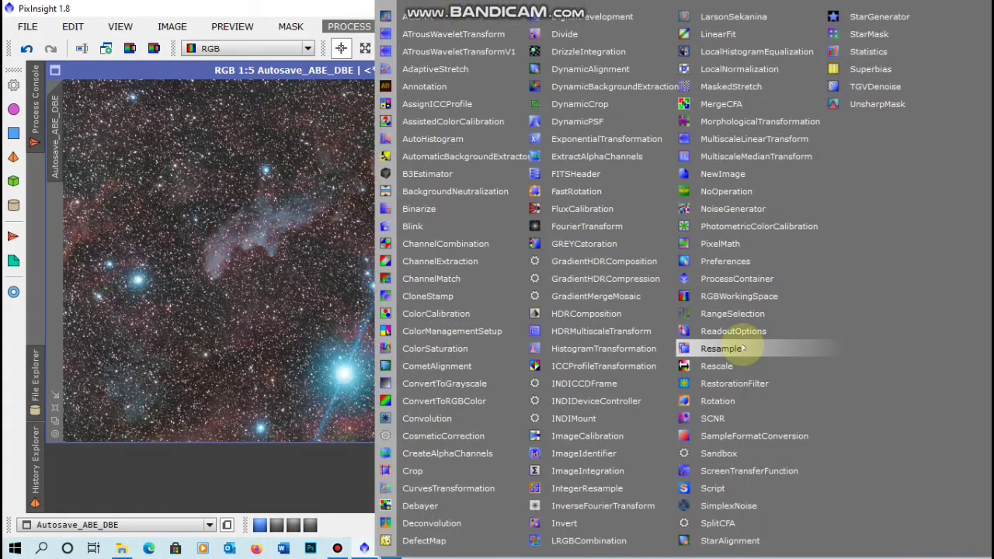
pyautogui.click(732, 314)
pyautogui.click(650, 266)
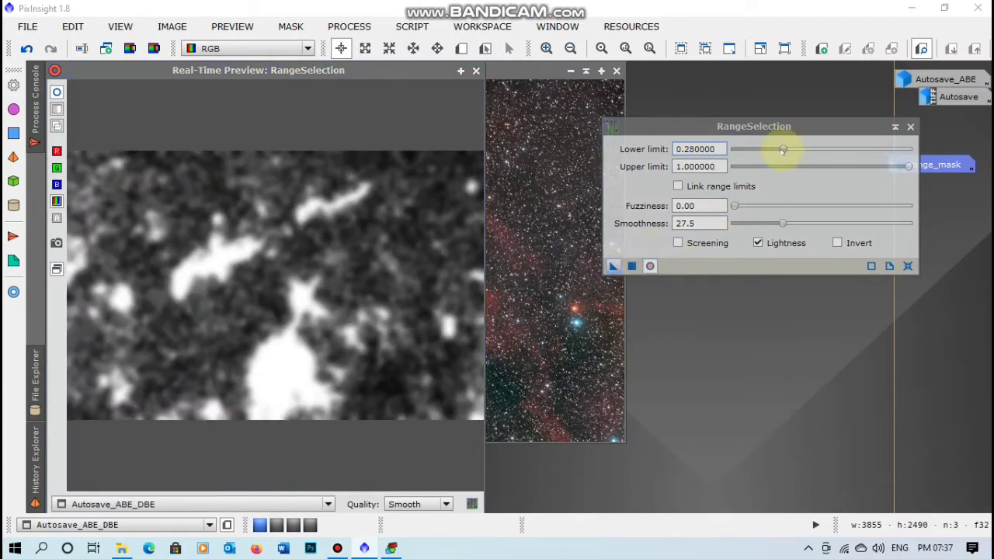
pyautogui.moveTo(783, 150); pyautogui.dragTo(840, 151)
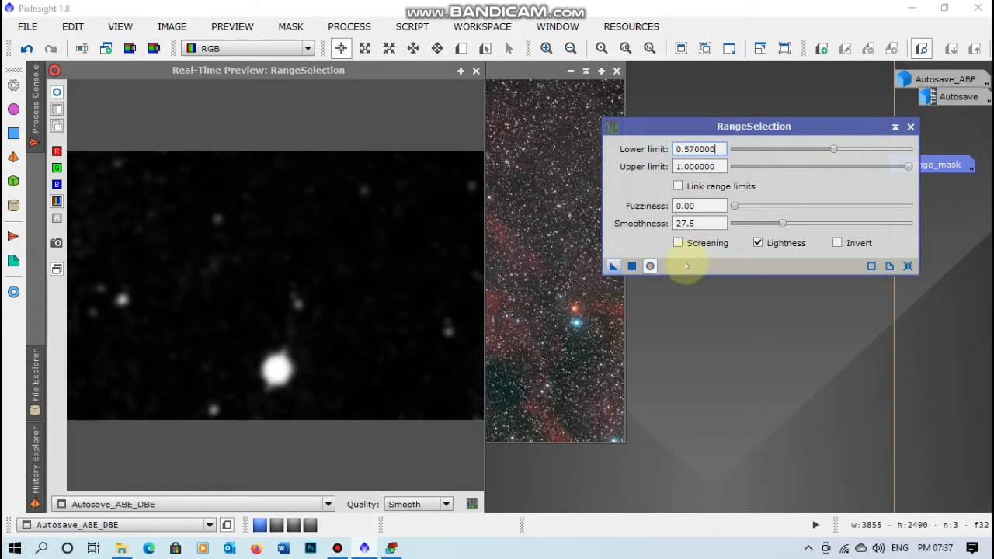
pyautogui.moveTo(785, 223); pyautogui.dragTo(796, 224)
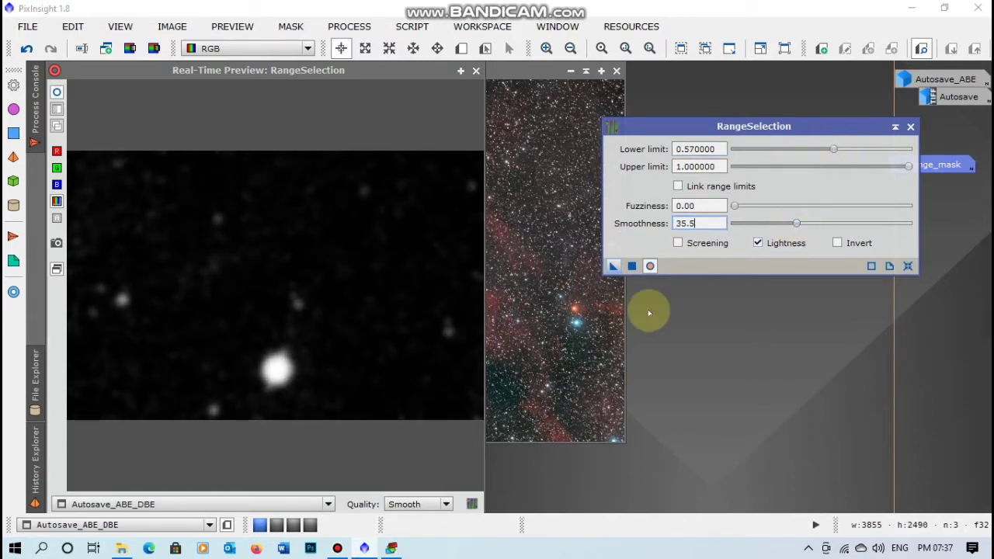
pyautogui.click(595, 323)
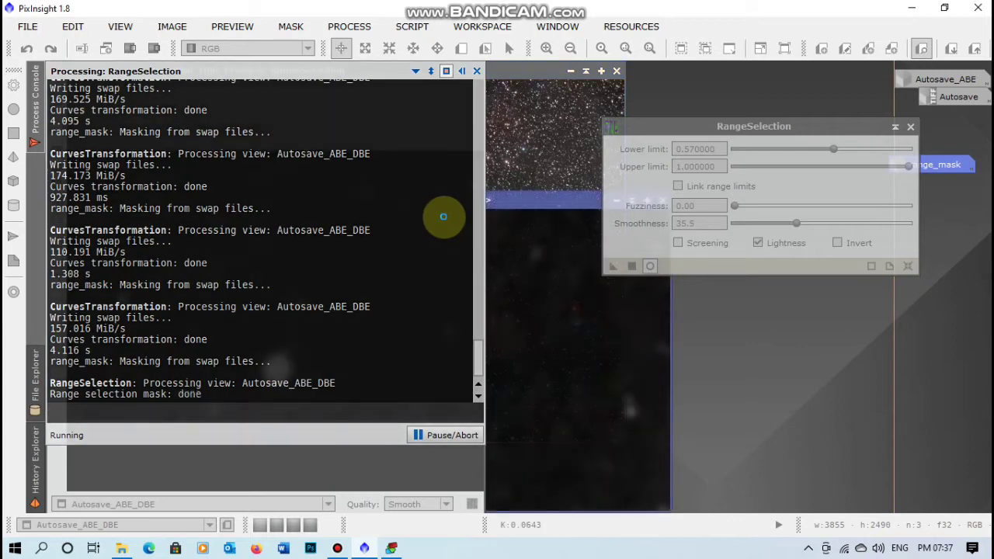
pyautogui.click(476, 71)
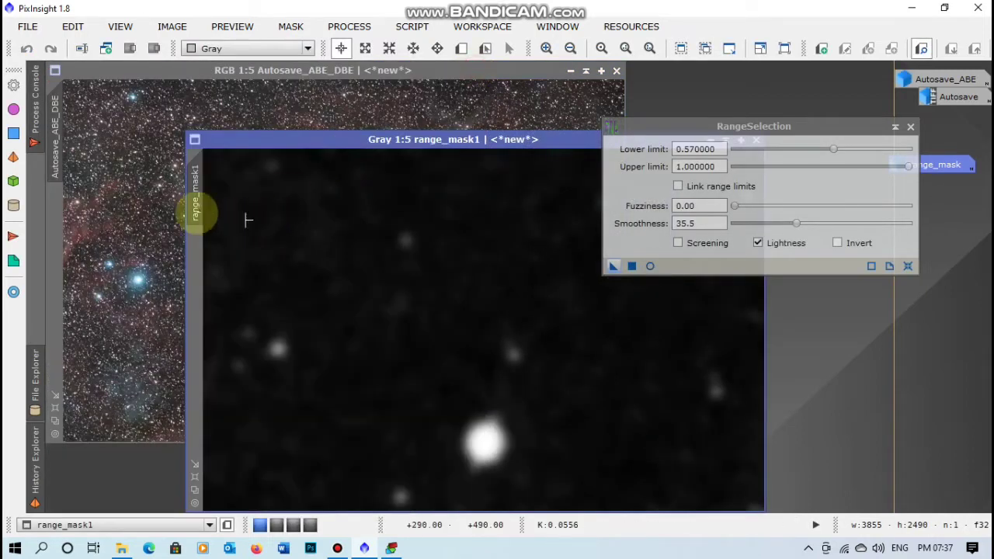
# Step: Apply range_mask1 as the mask on Autosave_ABE_DBE, close RangeSelection, and park the minimized mask below range_mask
pyautogui.moveTo(62, 221); pyautogui.dragTo(64, 221)
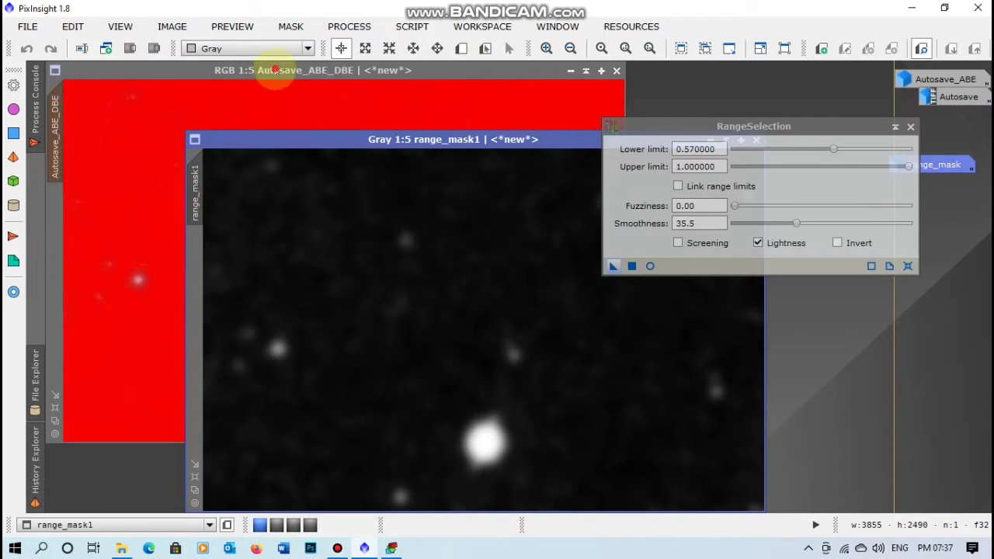
pyautogui.click(499, 97)
pyautogui.click(710, 141)
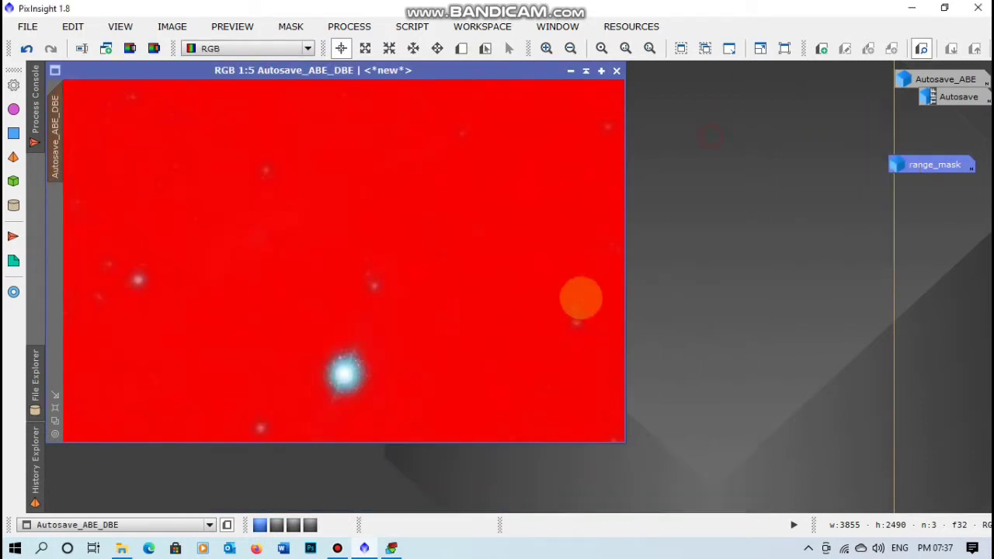
pyautogui.moveTo(527, 332); pyautogui.dragTo(978, 181)
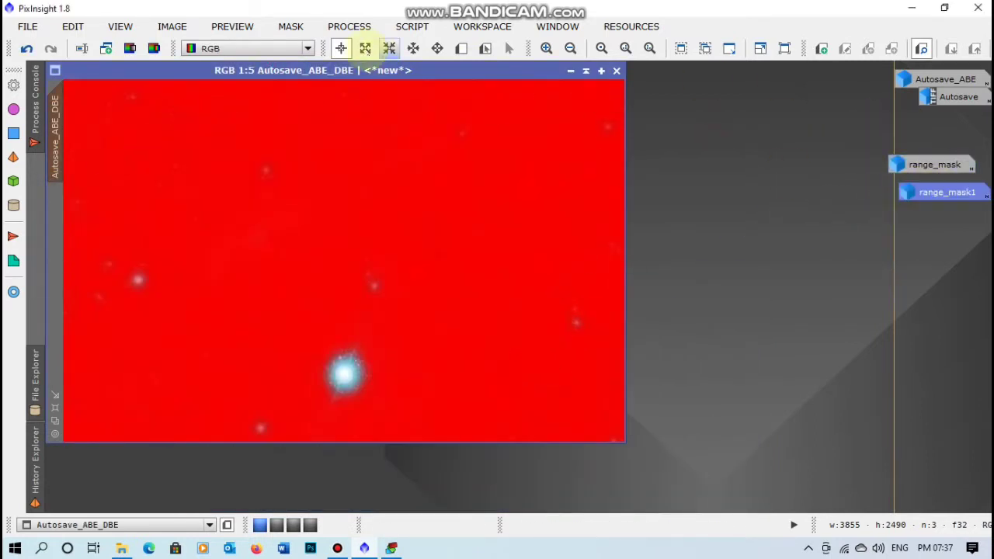
# Step: Darken the exposed bright stars with CurvesTransformation, applying an RGB/K point at input 0.54460, output 0.43152 to the masked Autosave_ABE_DBE
pyautogui.click(350, 26)
pyautogui.moveTo(427, 23)
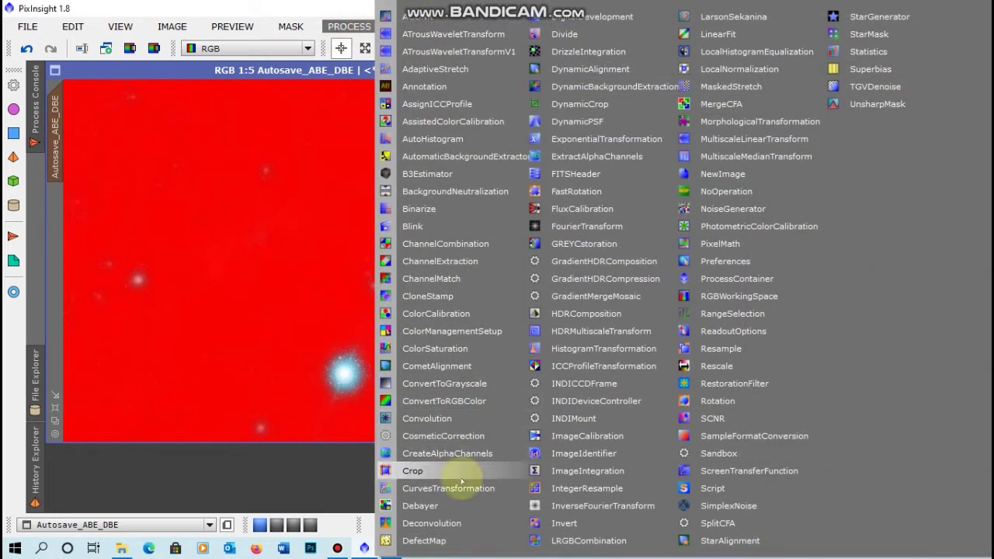
pyautogui.click(454, 488)
pyautogui.click(928, 434)
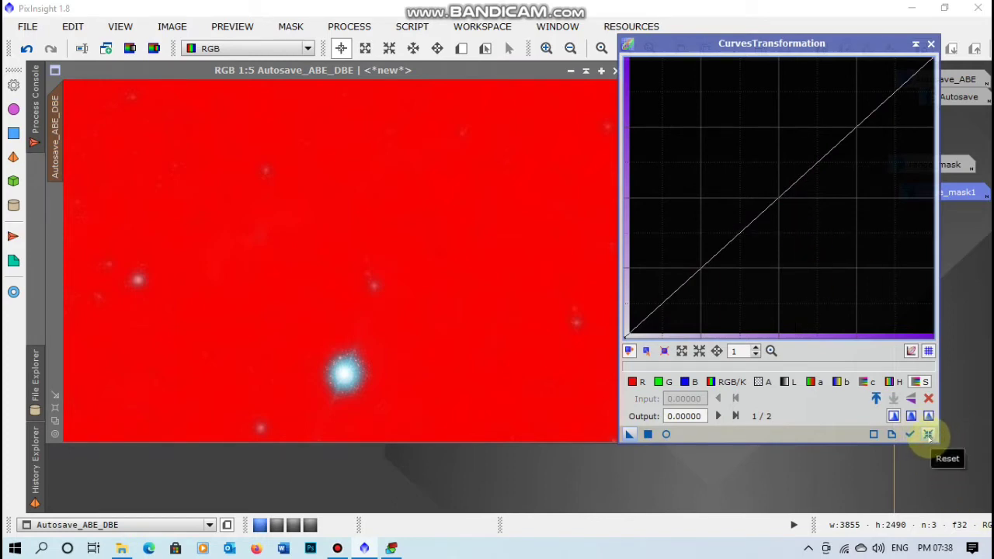
pyautogui.click(665, 434)
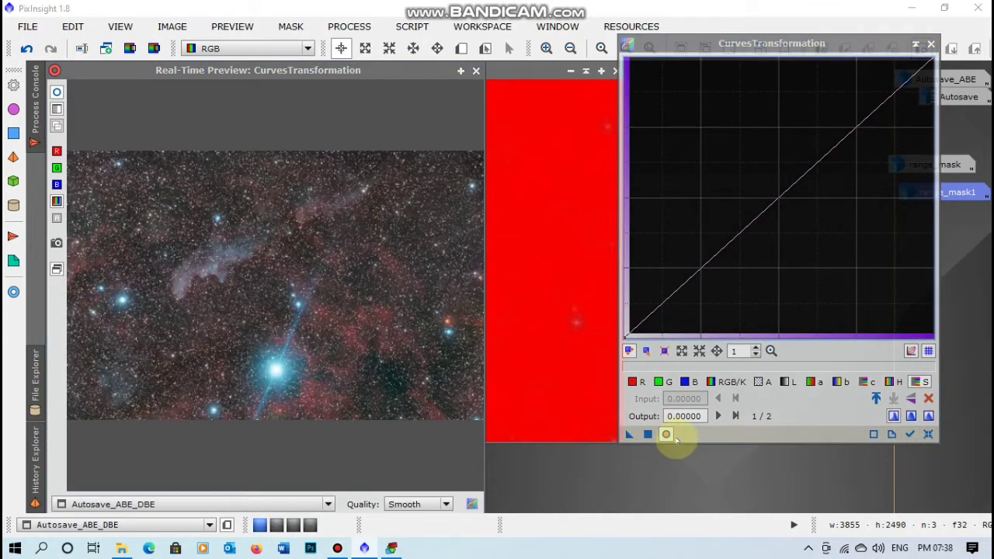
pyautogui.click(722, 381)
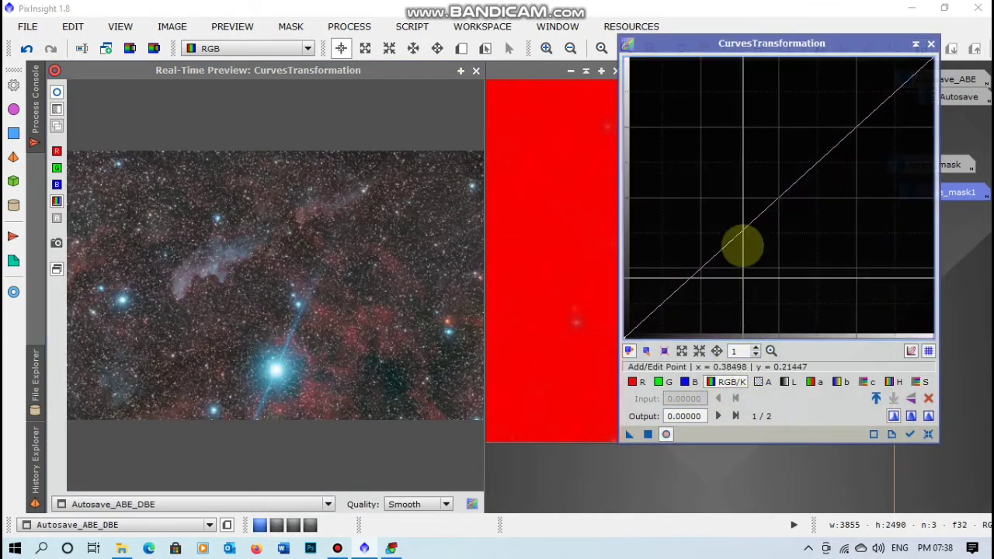
pyautogui.moveTo(793, 203); pyautogui.dragTo(845, 277)
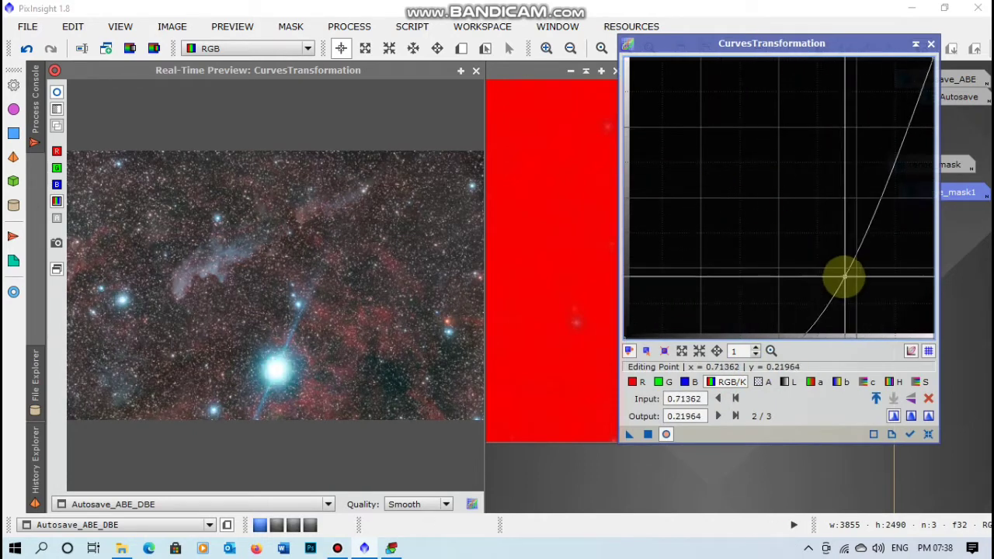
pyautogui.click(928, 434)
pyautogui.click(791, 203)
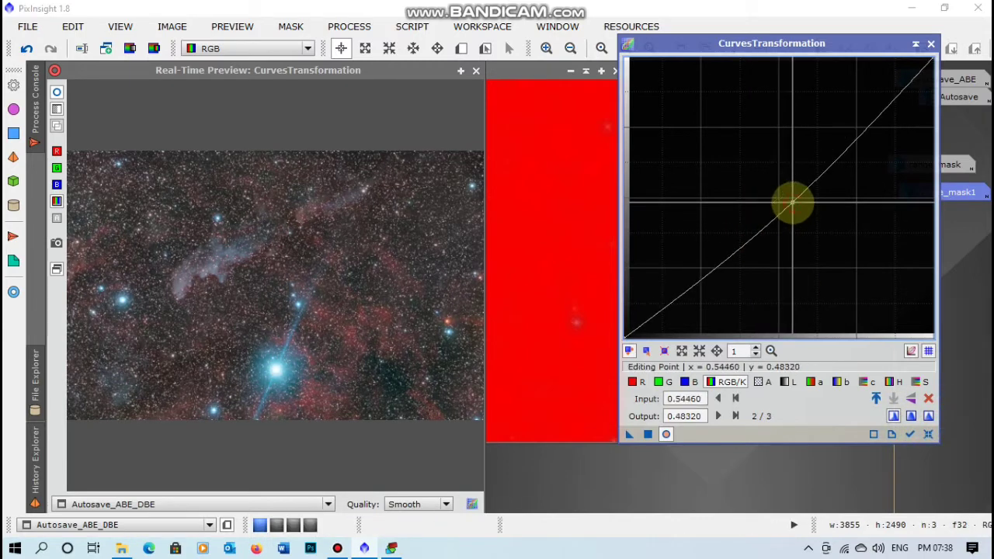
pyautogui.moveTo(792, 203); pyautogui.dragTo(792, 218)
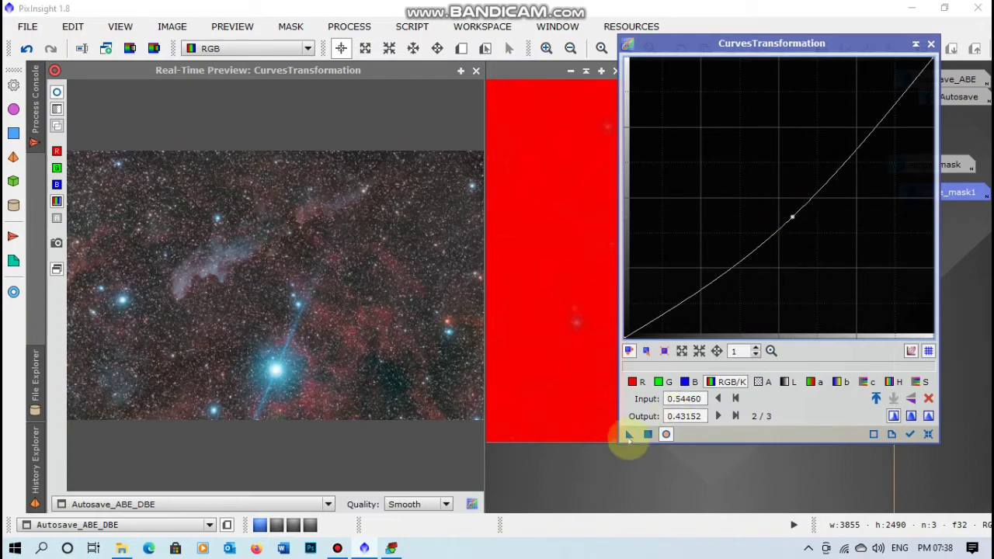
pyautogui.click(568, 399)
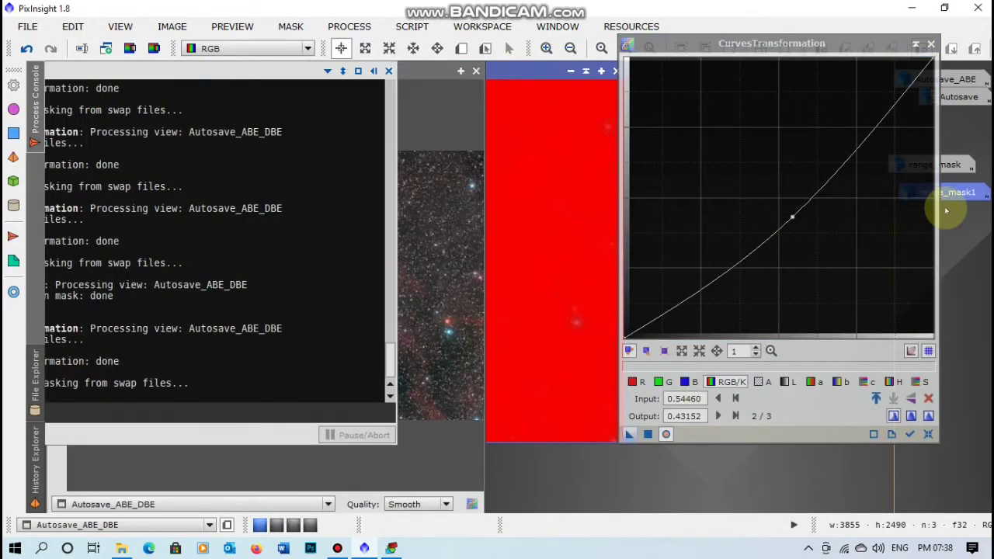
# Step: Close CurvesTransformation and its real-time preview, and remove range_mask1 from Autosave_ABE_DBE
pyautogui.click(930, 43)
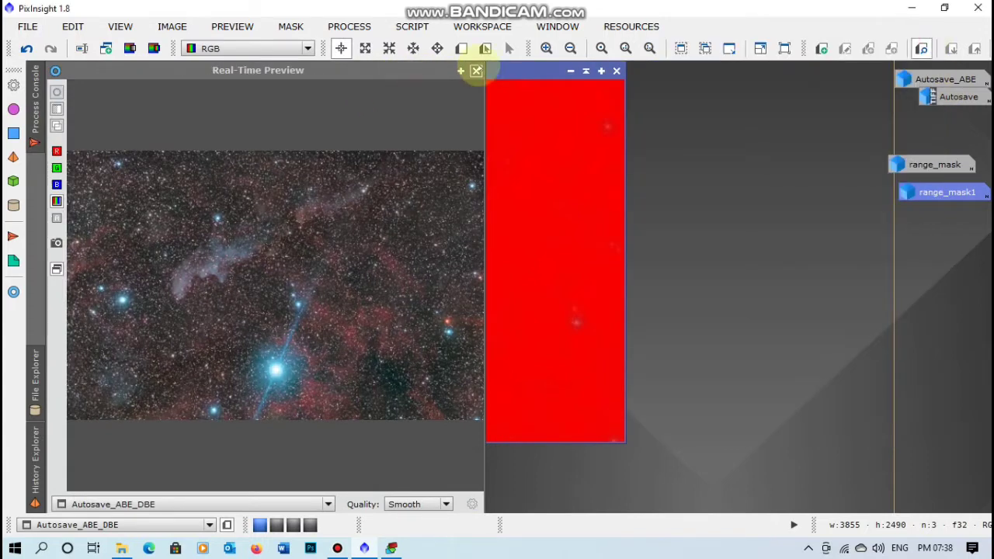
pyautogui.click(475, 70)
pyautogui.click(293, 27)
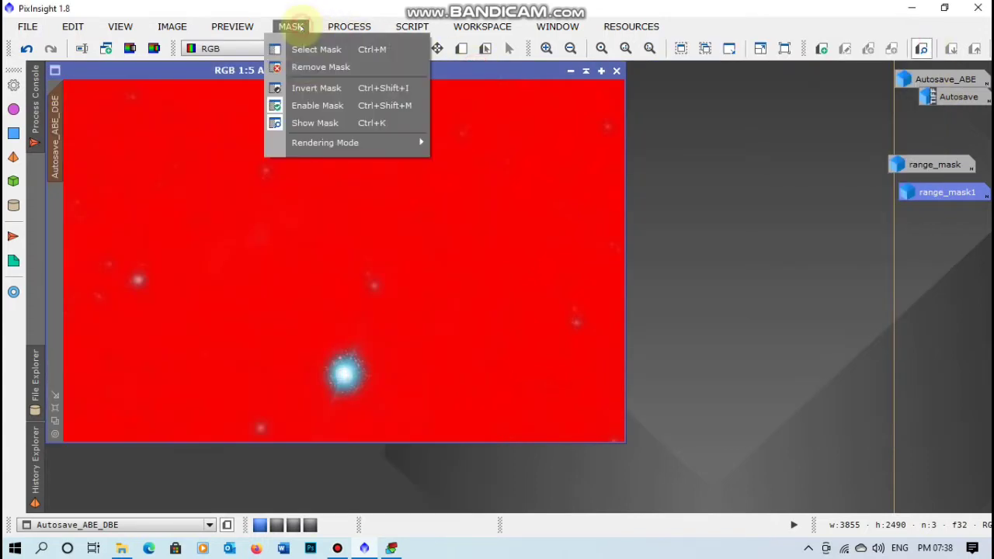
pyautogui.click(325, 68)
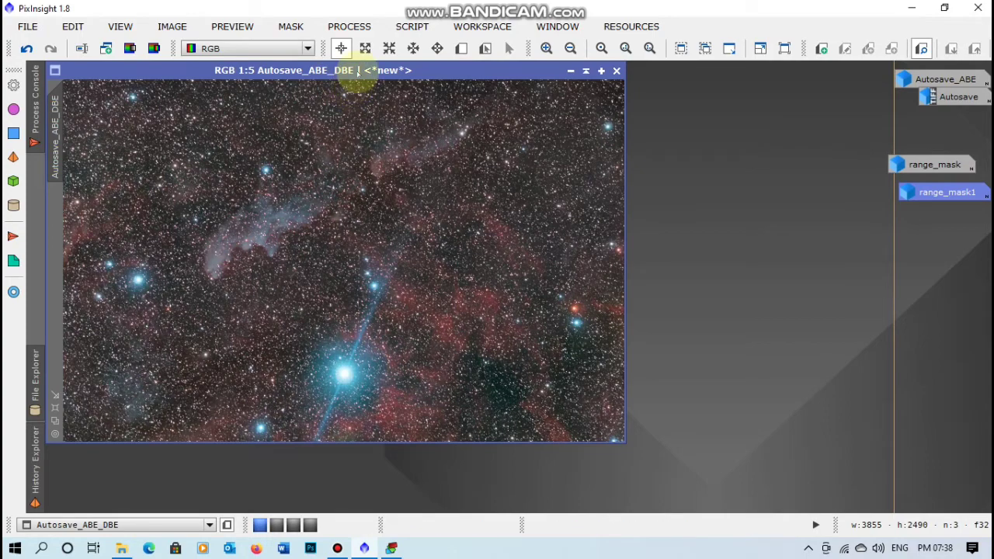
# Step: Remove the green cast from Autosave_ABE_DBE with SCNR using Average Neutral protection, amount 1.00 and preserved lightness
pyautogui.click(360, 29)
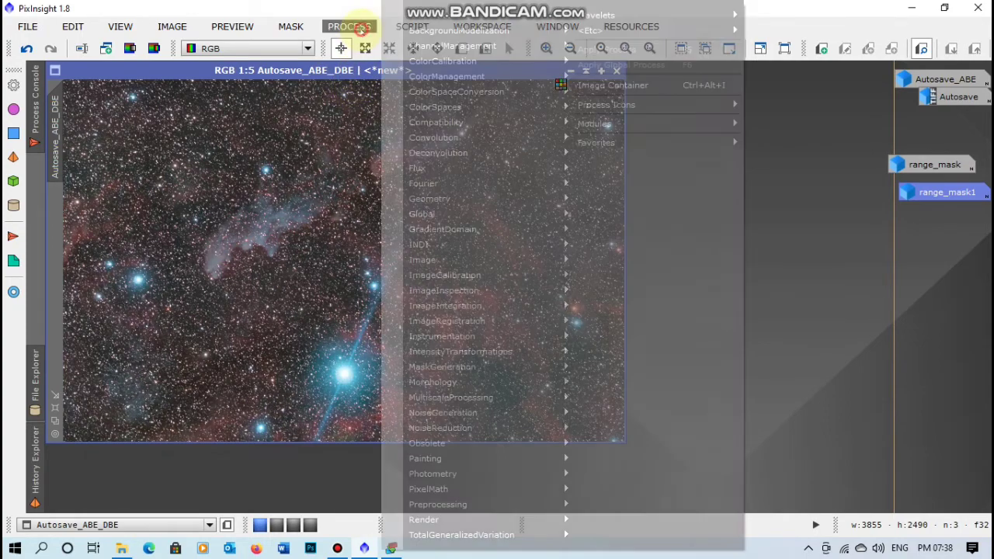
pyautogui.moveTo(435, 15)
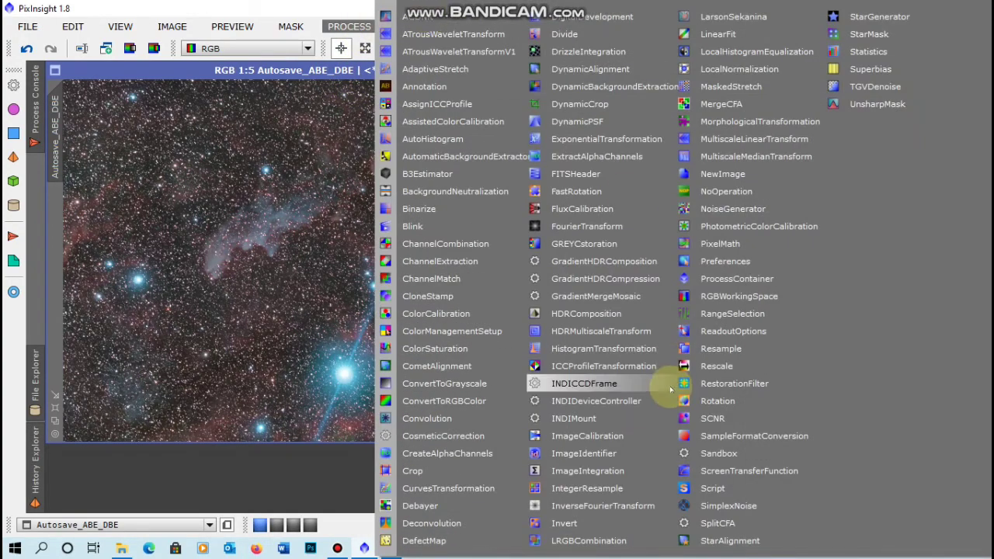
pyautogui.click(718, 413)
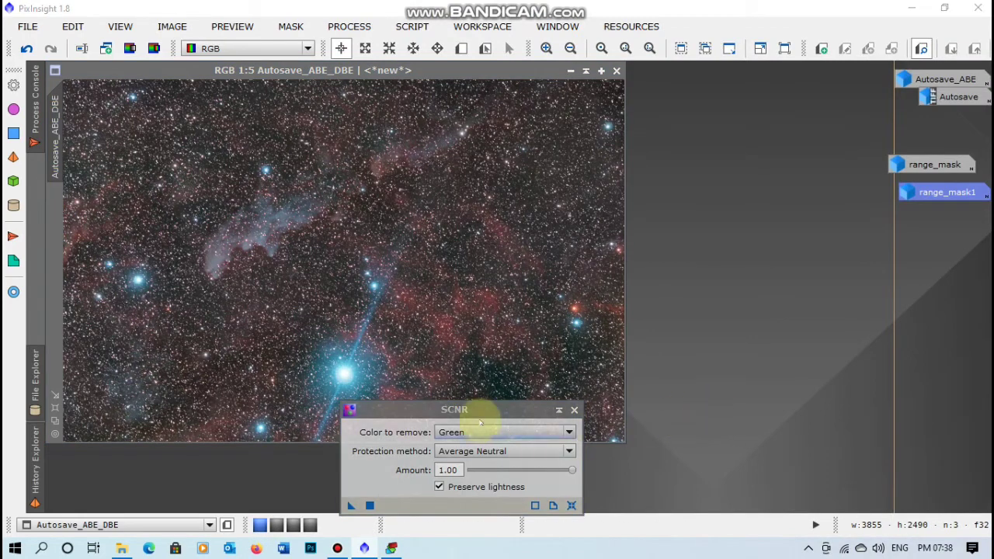
pyautogui.moveTo(470, 410); pyautogui.dragTo(849, 229)
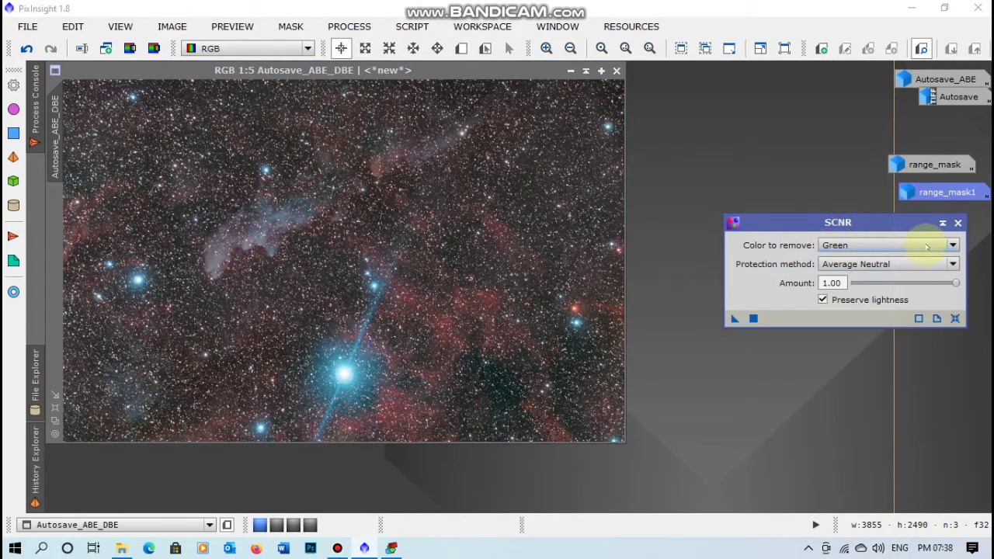
pyautogui.moveTo(734, 318); pyautogui.dragTo(591, 363)
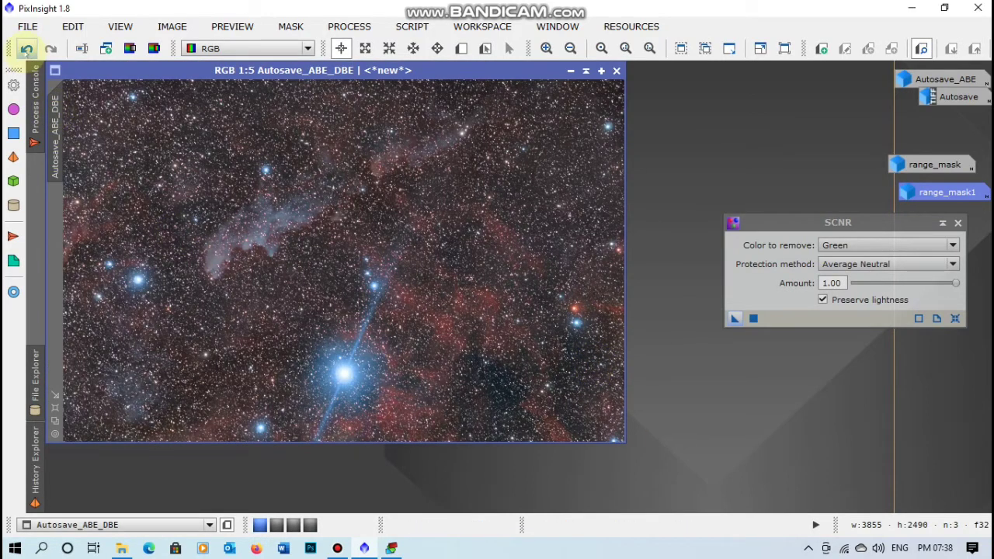
# Step: Compare the image before and after the green removal by undoing and redoing it, keep the corrected version, and close SCNR
pyautogui.click(27, 51)
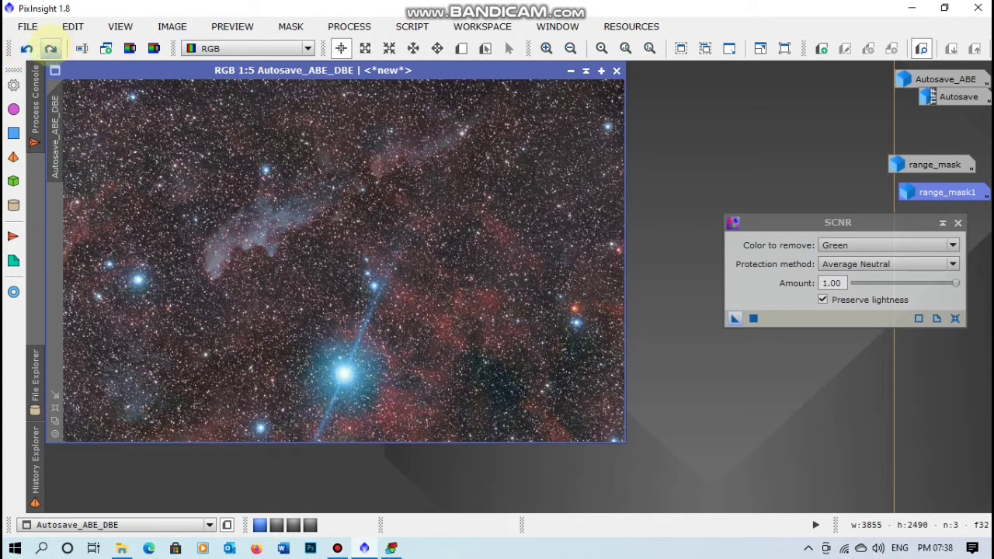
pyautogui.click(50, 49)
pyautogui.click(25, 49)
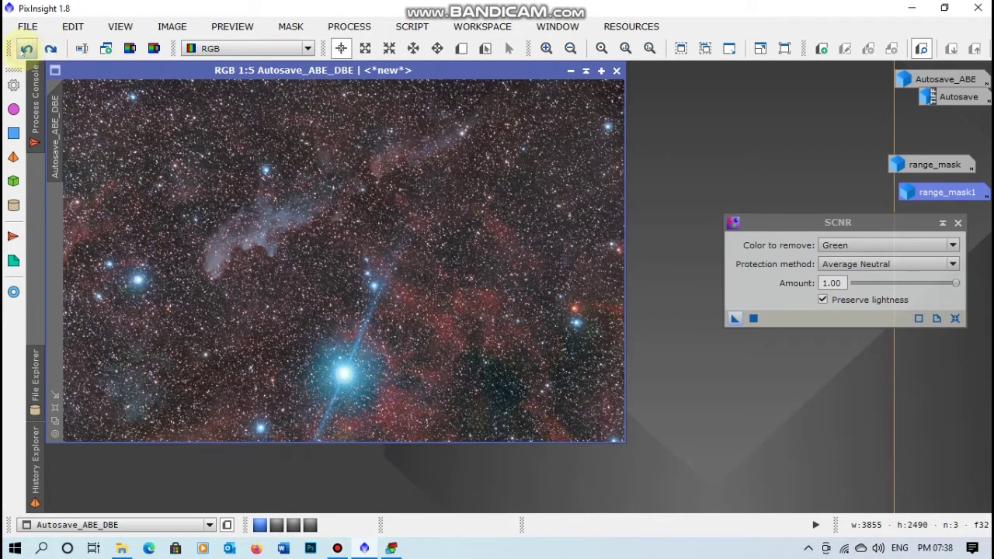
pyautogui.click(50, 49)
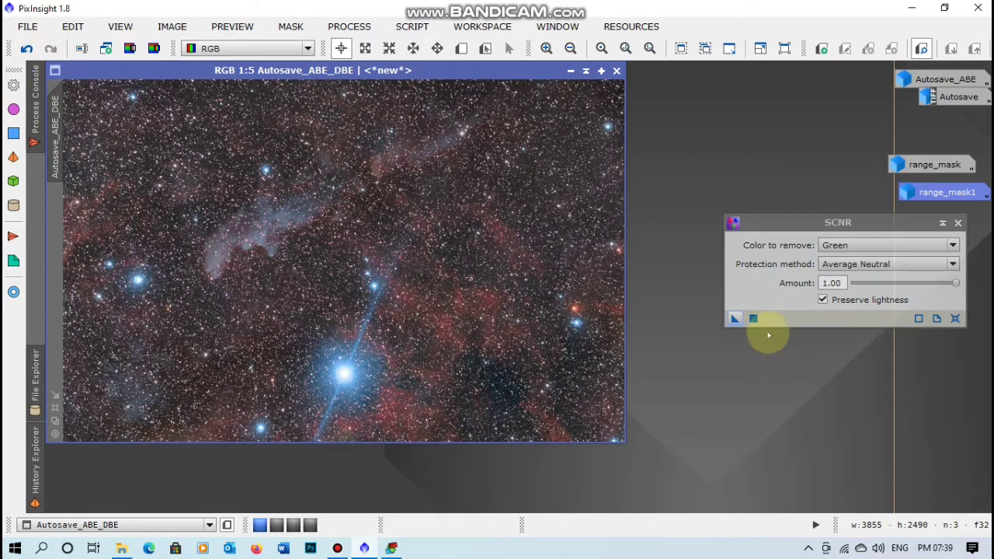
pyautogui.click(957, 223)
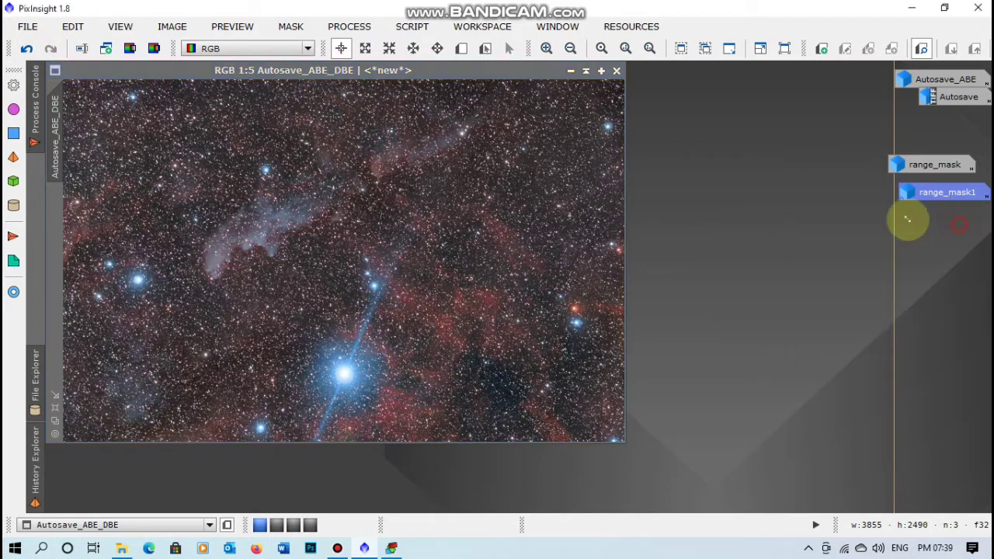
# Step: Generate a star mask from Autosave_ABE_DBE using StarMask with noise threshold 0.10000, scale 5 and smoothness 16
pyautogui.click(350, 26)
pyautogui.moveTo(408, 15)
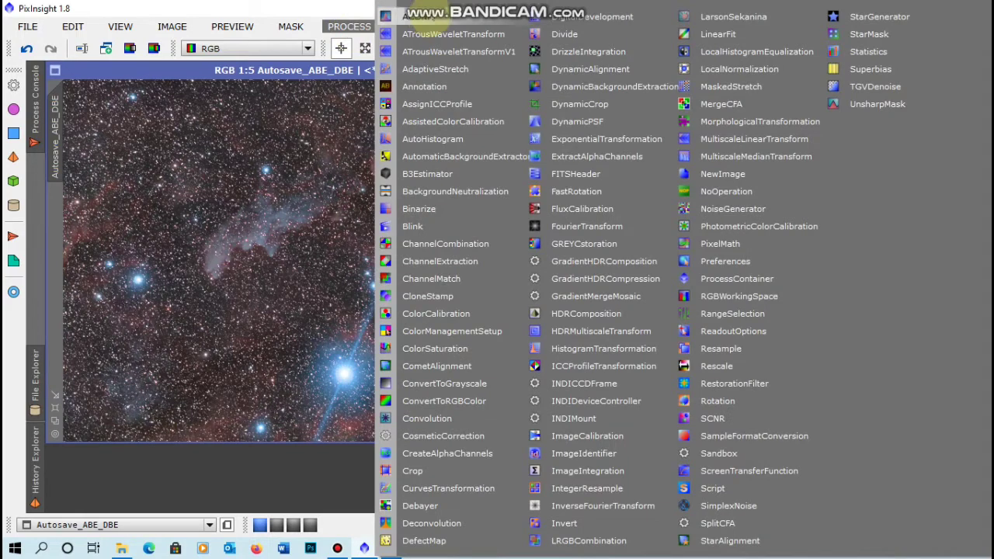
pyautogui.click(865, 34)
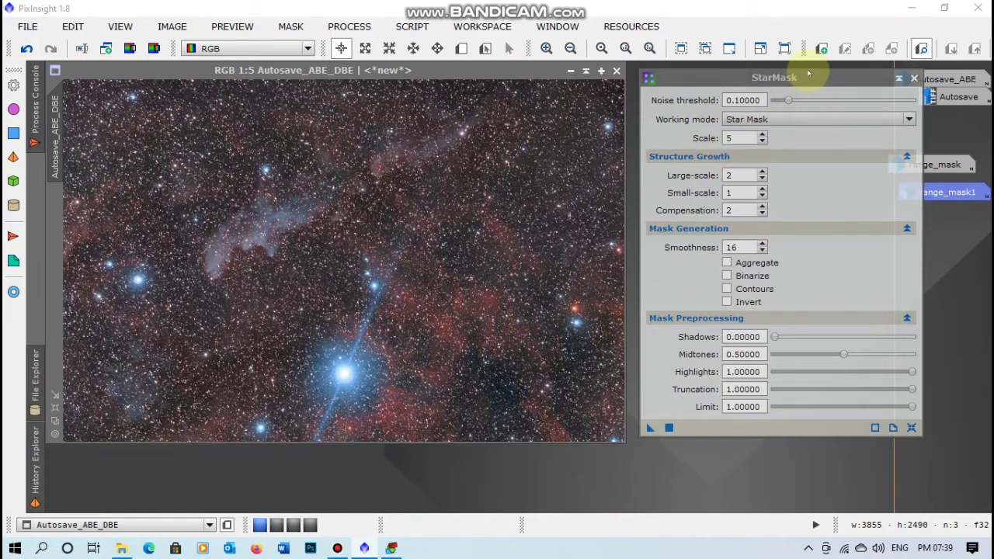
pyautogui.moveTo(809, 74); pyautogui.dragTo(804, 84)
pyautogui.moveTo(644, 438); pyautogui.dragTo(355, 372)
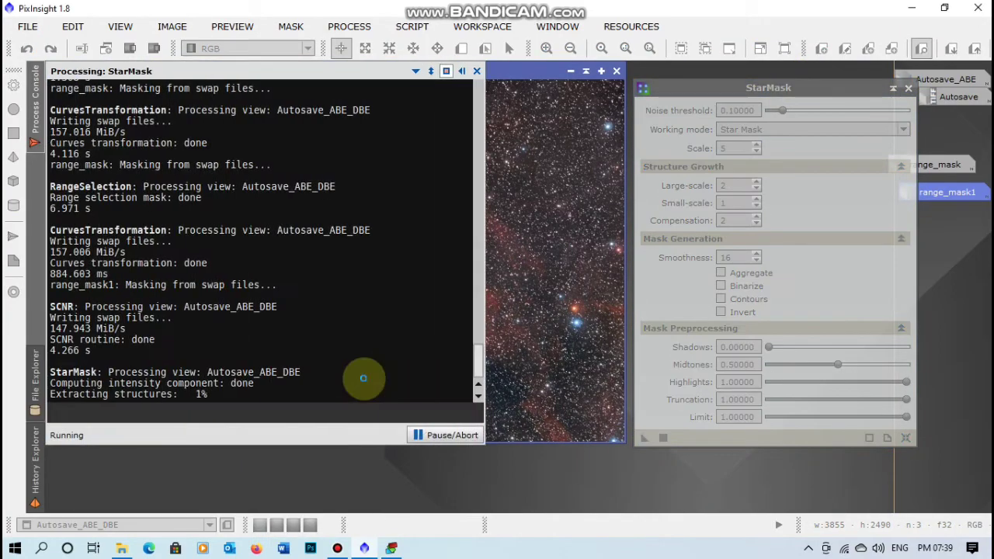
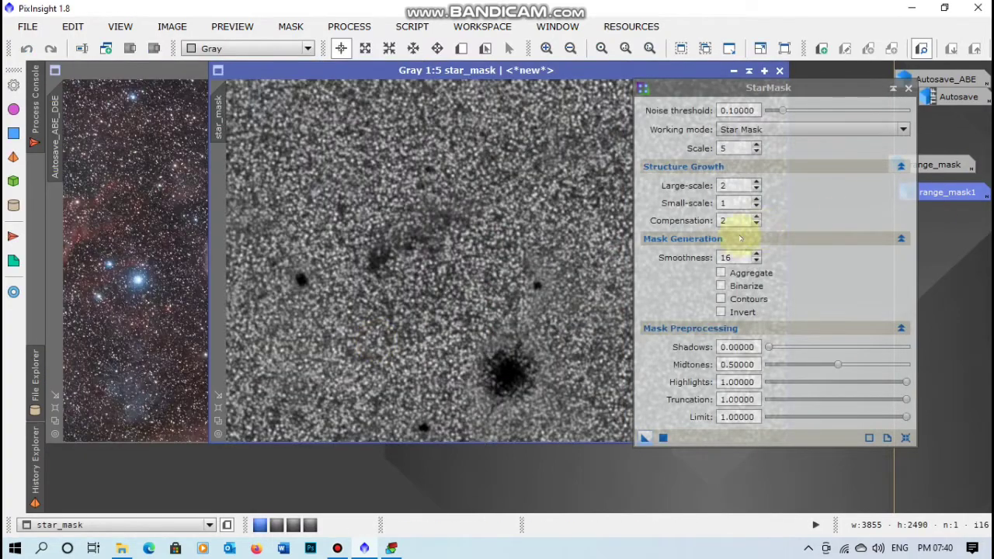
# Step: Close StarMask, apply star_mask as the mask of Autosave_ABE_DBE, and park the minimized star_mask beside the other masks
pyautogui.click(907, 88)
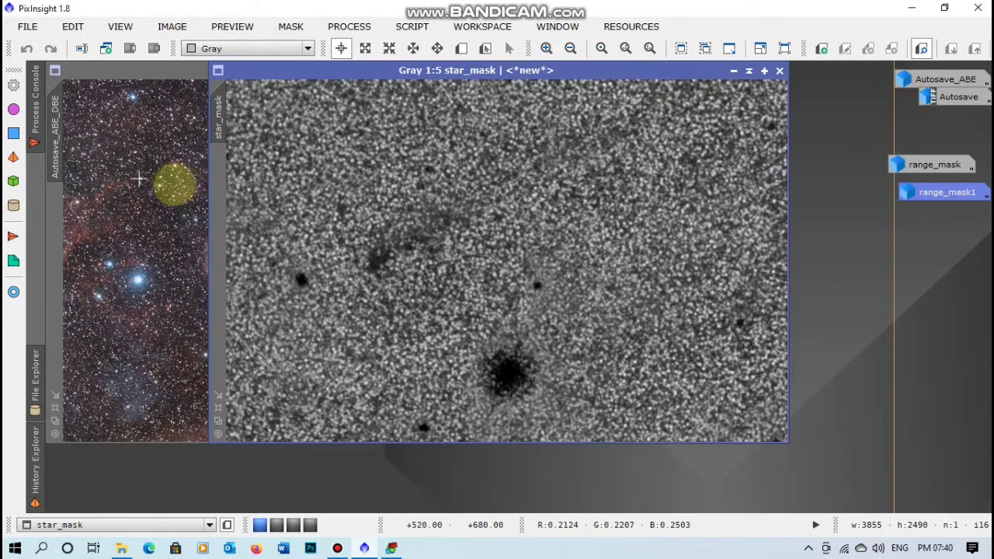
pyautogui.click(218, 111)
pyautogui.moveTo(218, 111); pyautogui.dragTo(49, 206)
pyautogui.click(733, 70)
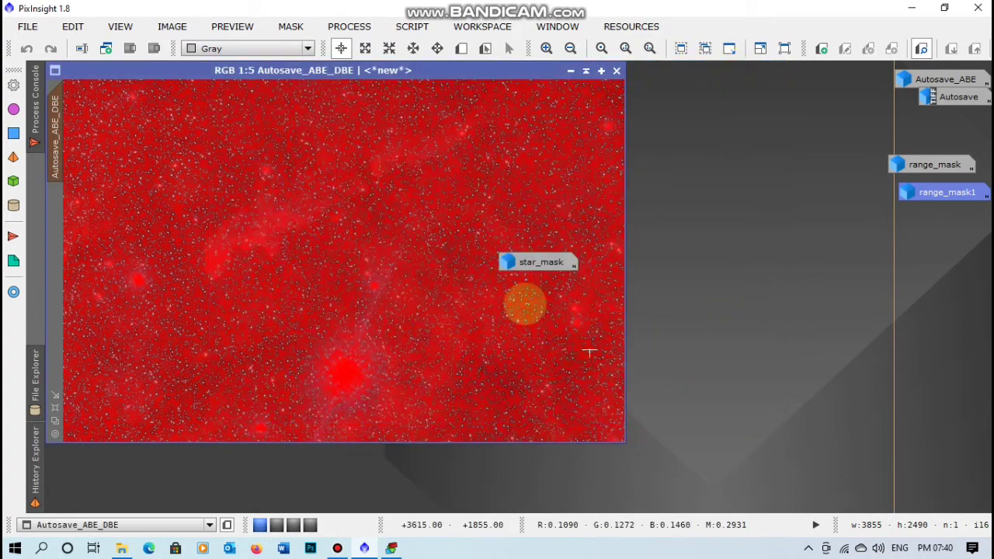
pyautogui.moveTo(544, 262); pyautogui.dragTo(942, 242)
# Step: Set up MorphologicalTransformation with a circular structuring element of size 5 (25 elements) and hide the mask overlay on Autosave_ABE_DBE
pyautogui.click(365, 27)
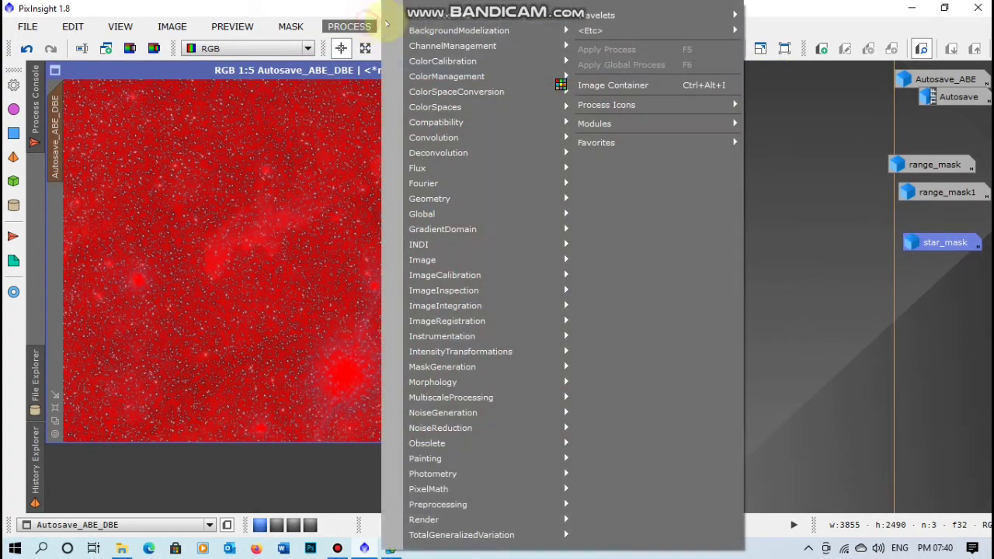
pyautogui.moveTo(411, 15)
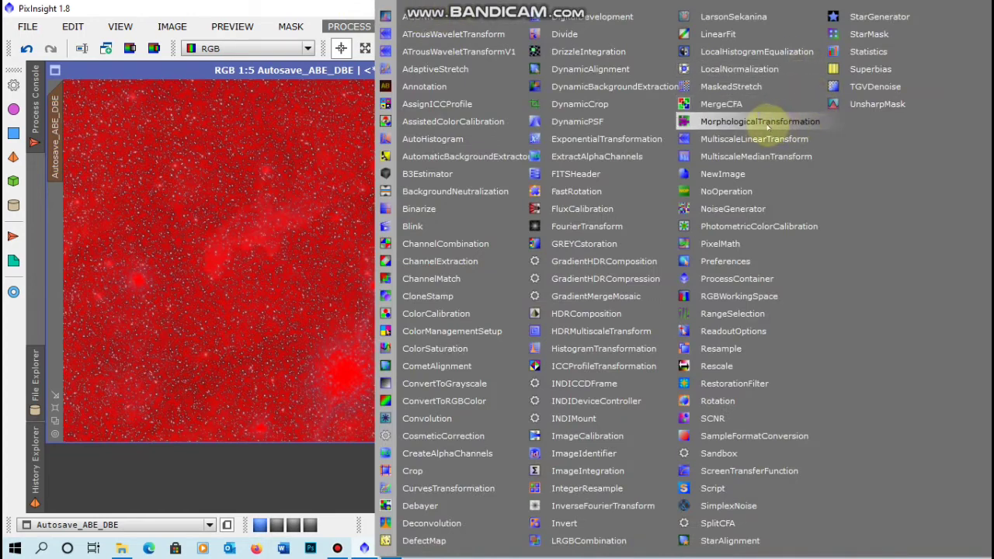
pyautogui.click(767, 125)
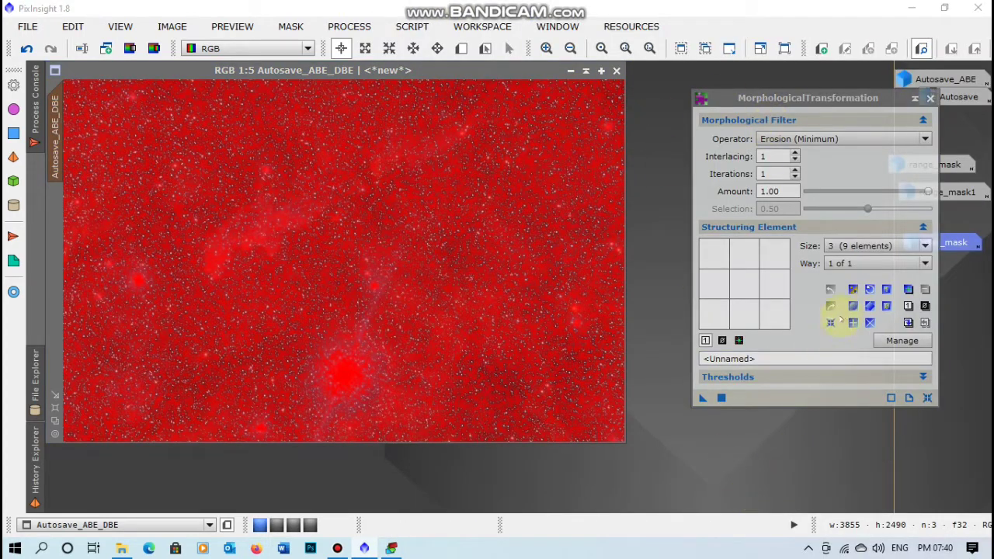
pyautogui.click(880, 248)
pyautogui.click(872, 268)
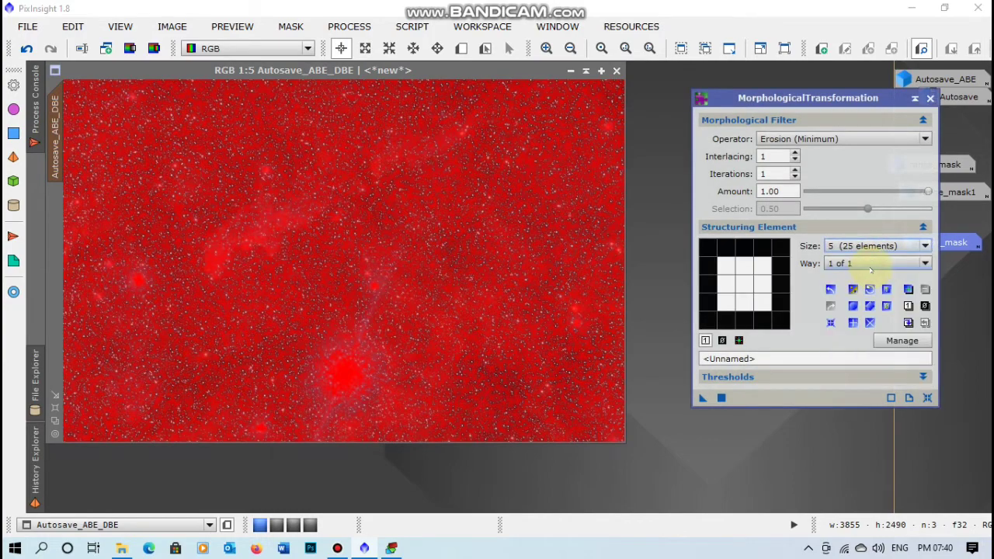
pyautogui.click(852, 306)
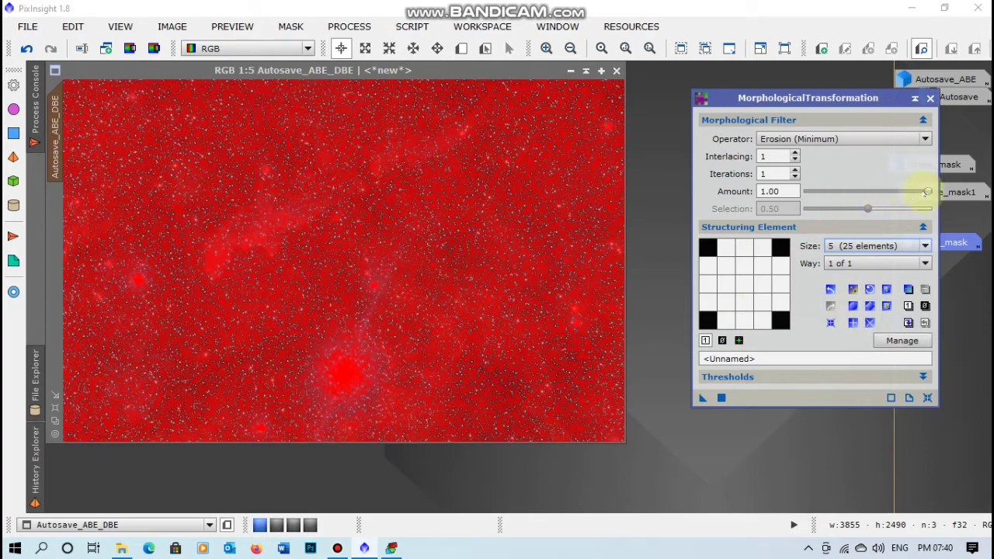
pyautogui.click(275, 28)
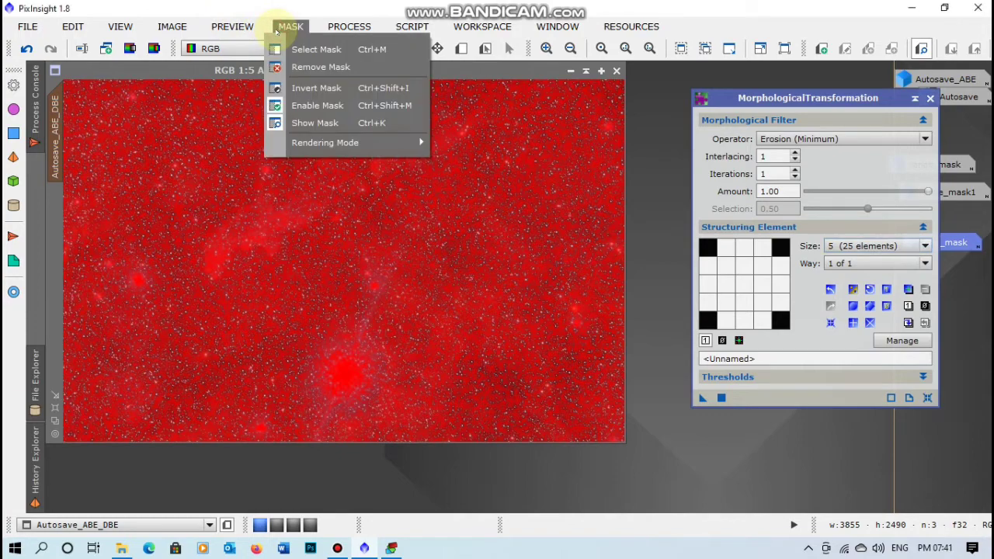
pyautogui.click(329, 126)
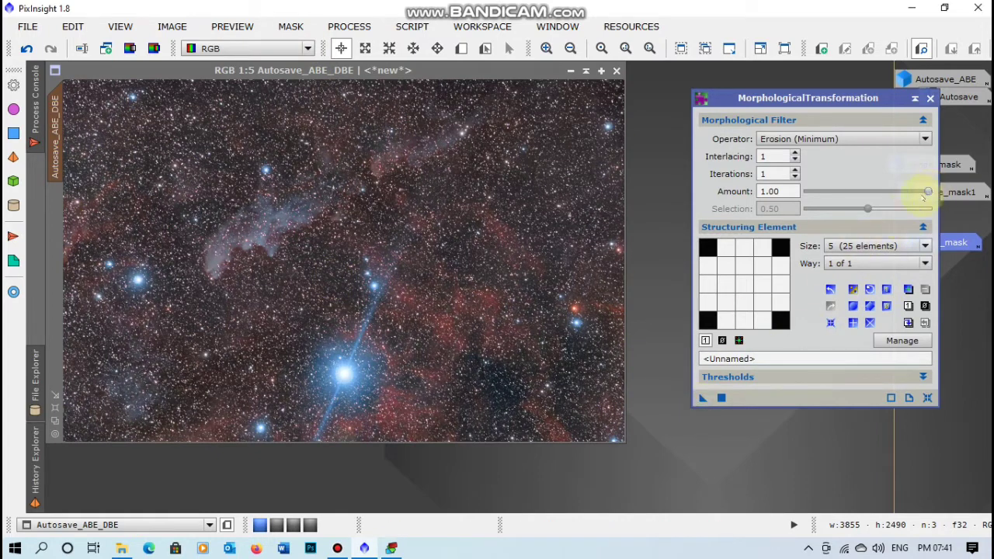
# Step: Try the Erosion (Minimum) operator on Autosave_ABE_DBE at amounts 1.00 and 0.65, comparing the stars before and after
pyautogui.moveTo(703, 398); pyautogui.dragTo(399, 404)
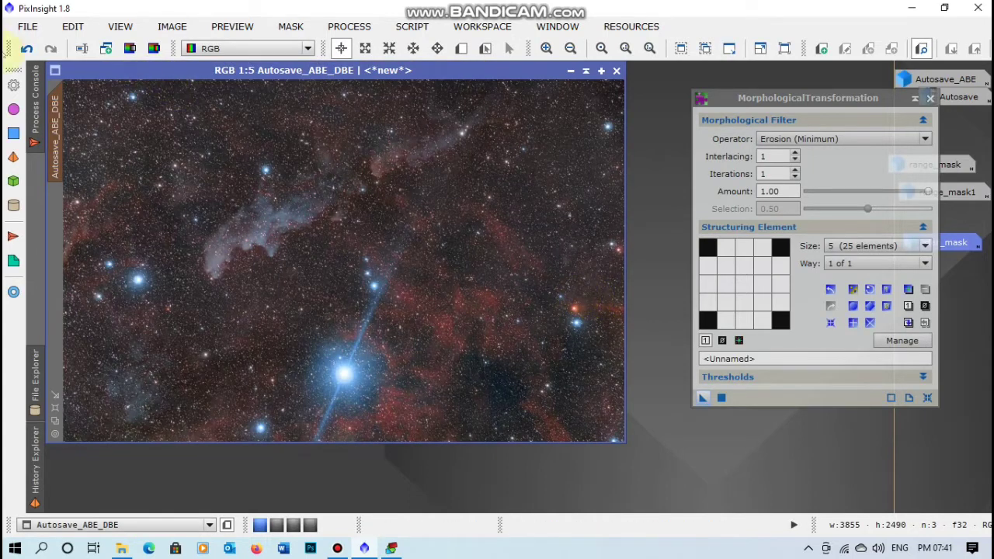
pyautogui.click(26, 50)
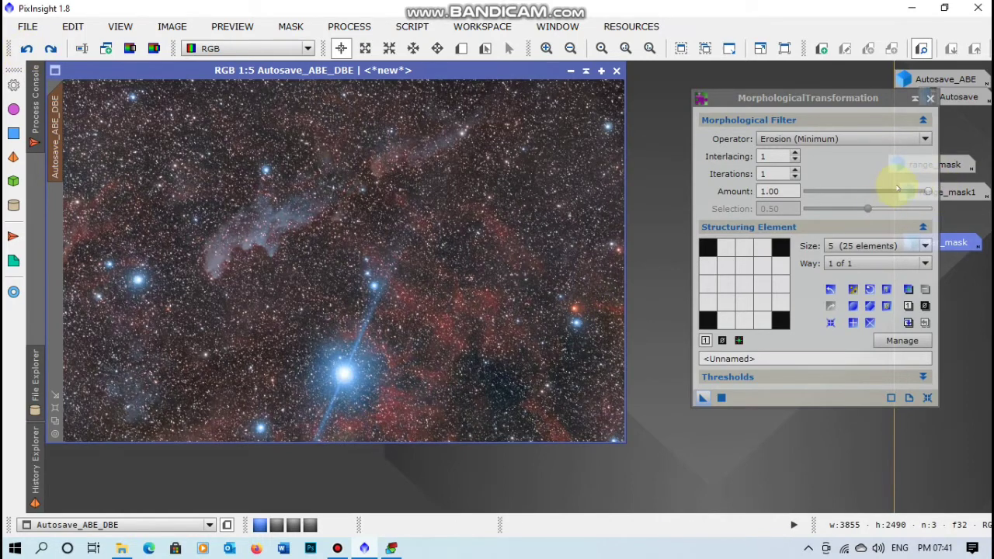
pyautogui.moveTo(927, 192); pyautogui.dragTo(885, 195)
pyautogui.moveTo(703, 398); pyautogui.dragTo(455, 381)
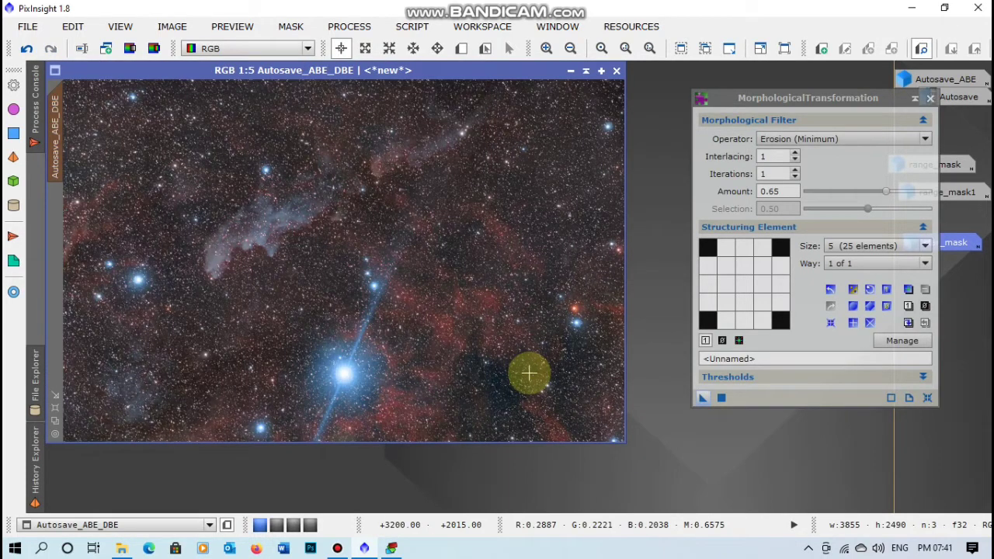
pyautogui.scroll(5, 262, 300)
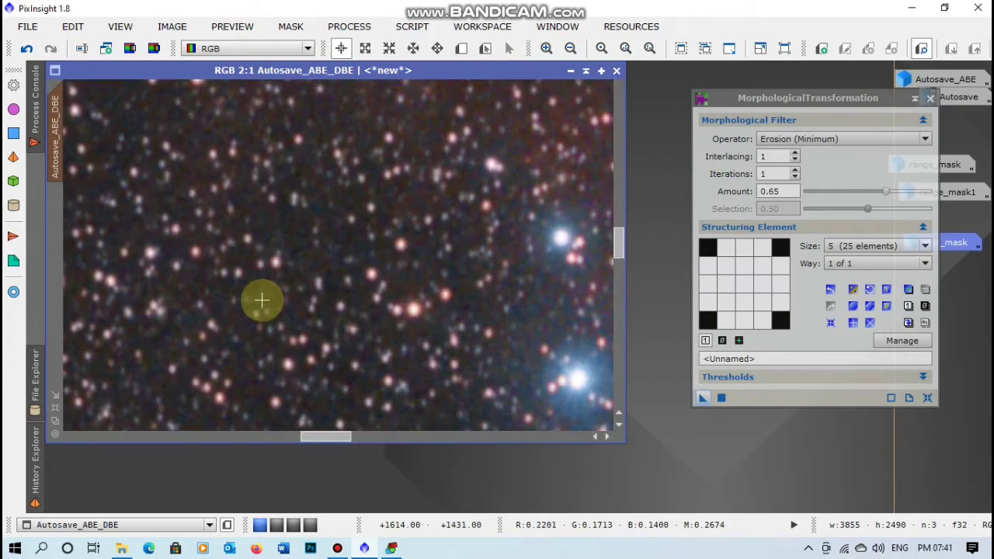
pyautogui.scroll(-5, 262, 300)
pyautogui.hotkey('ctrl', 'z')
pyautogui.hotkey('ctrl', 'y')
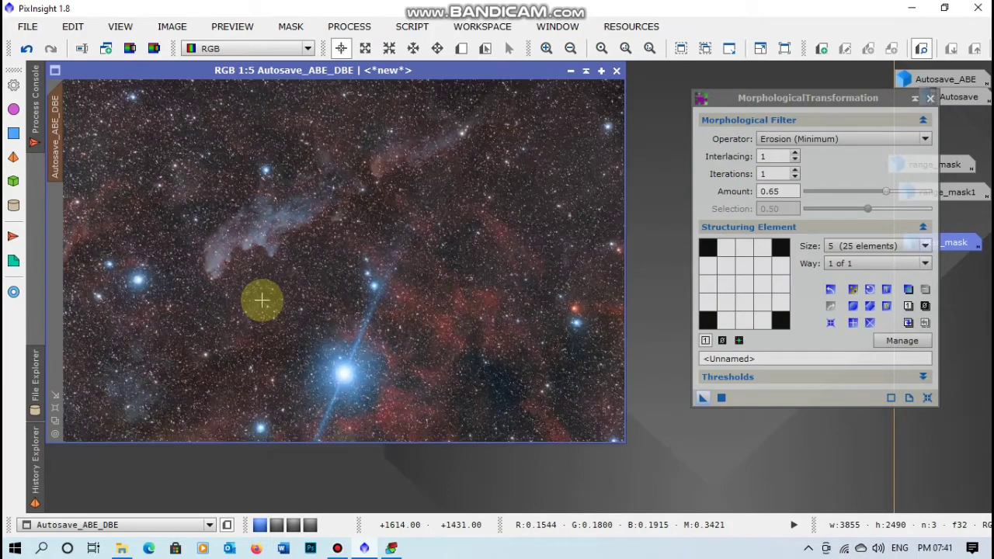
# Step: Try the erosion on Autosave_ABE_DBE with amount 0.39 and examine the stars up close
pyautogui.moveTo(885, 191); pyautogui.dragTo(854, 192)
pyautogui.click(703, 399)
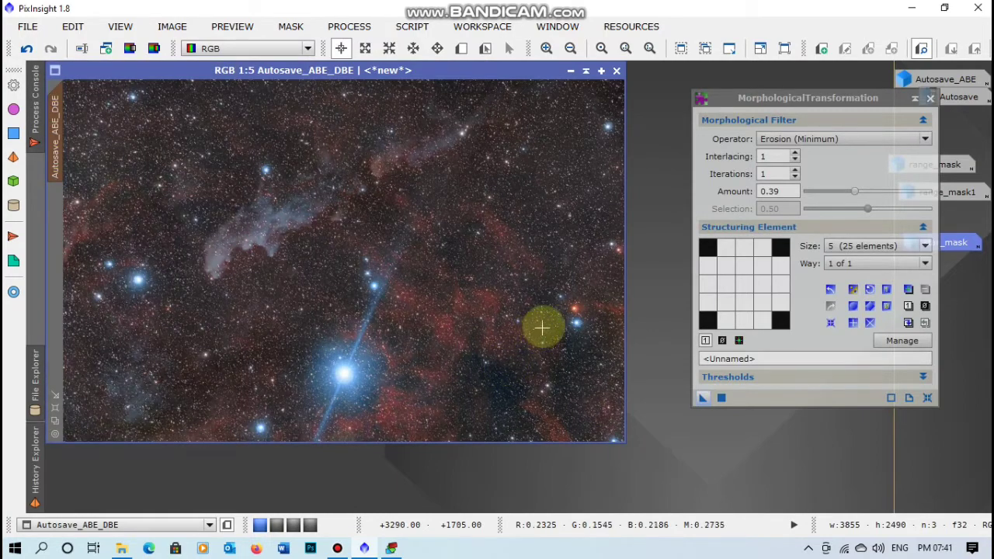
pyautogui.scroll(5, 327, 285)
pyautogui.scroll(-3, 327, 286)
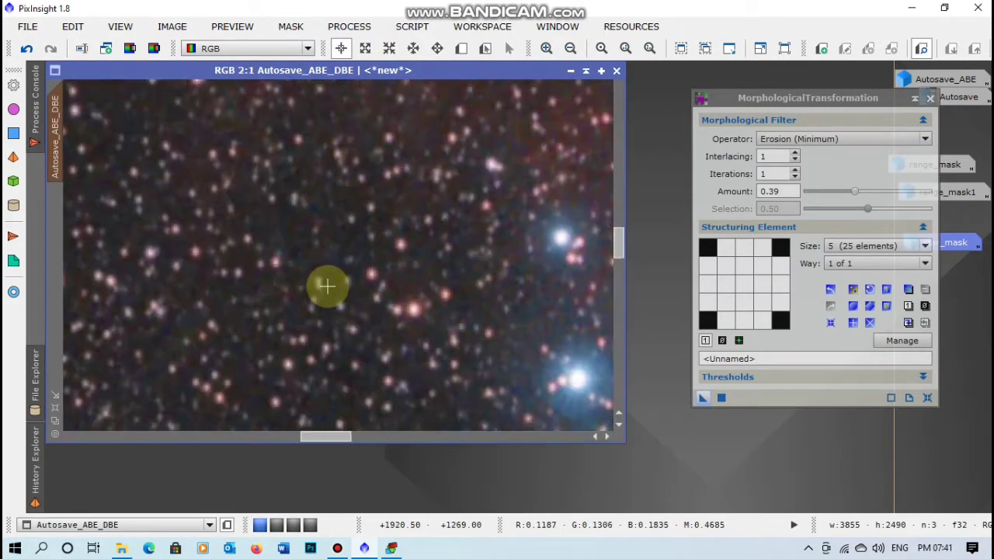
pyautogui.scroll(-2, 326, 287)
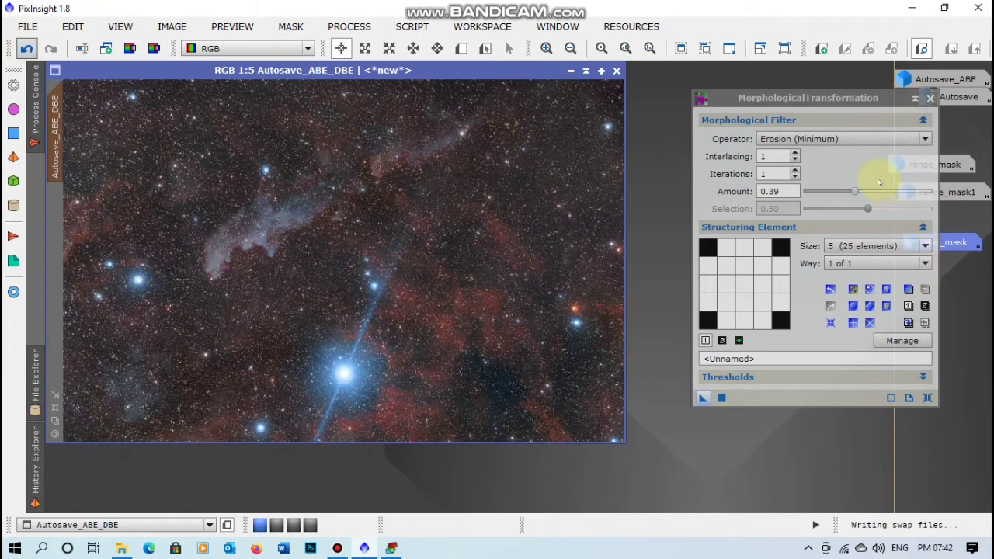
# Step: Shrink the stars in Autosave_ABE_DBE by applying the erosion with amount 0.28, and inspect them up close
pyautogui.moveTo(854, 191); pyautogui.dragTo(843, 191)
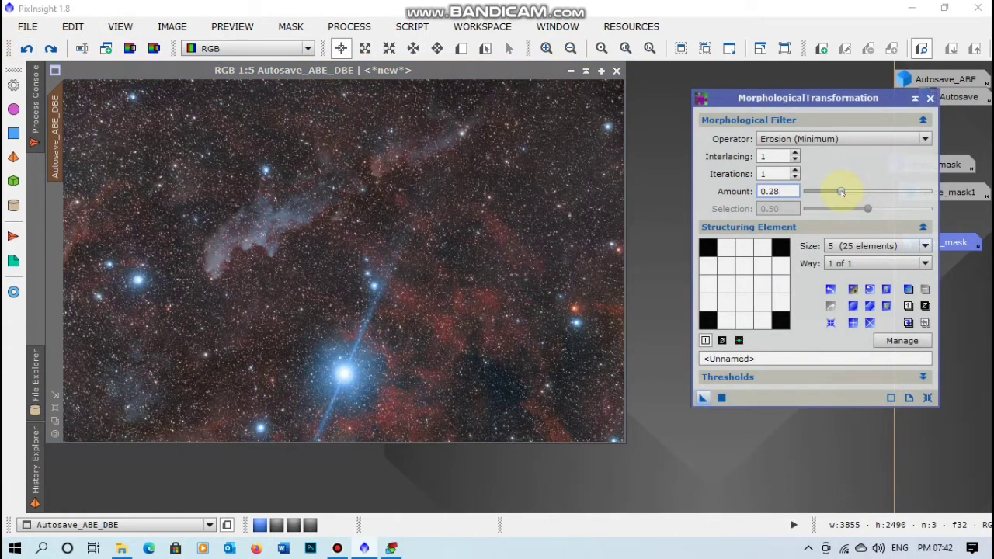
pyautogui.click(705, 398)
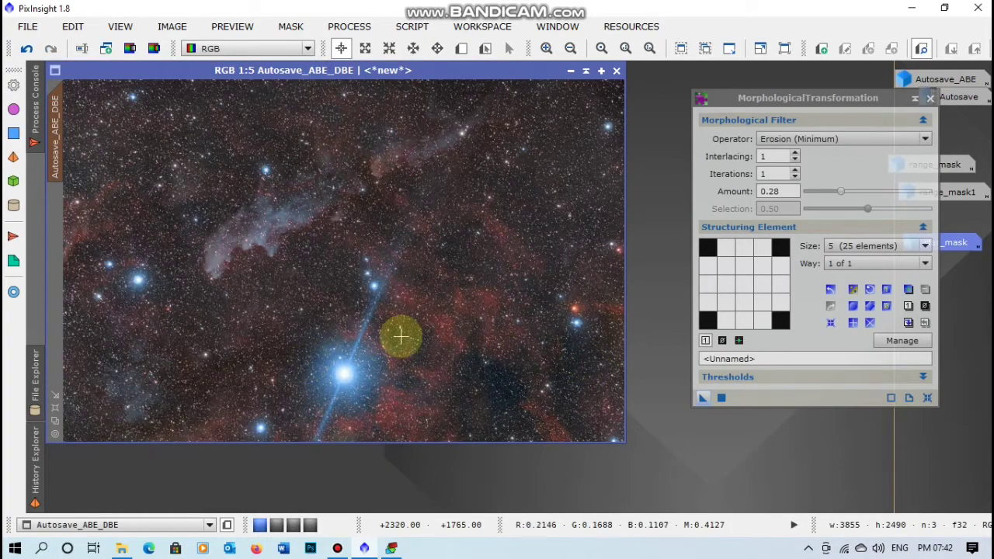
pyautogui.scroll(-1, 400, 335)
pyautogui.scroll(8, 401, 336)
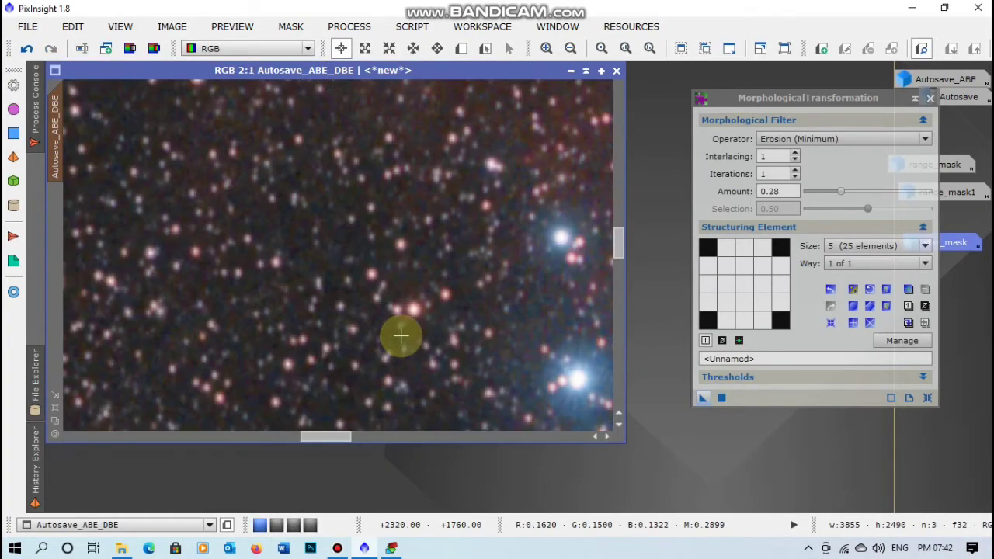
pyautogui.scroll(3, 381, 230)
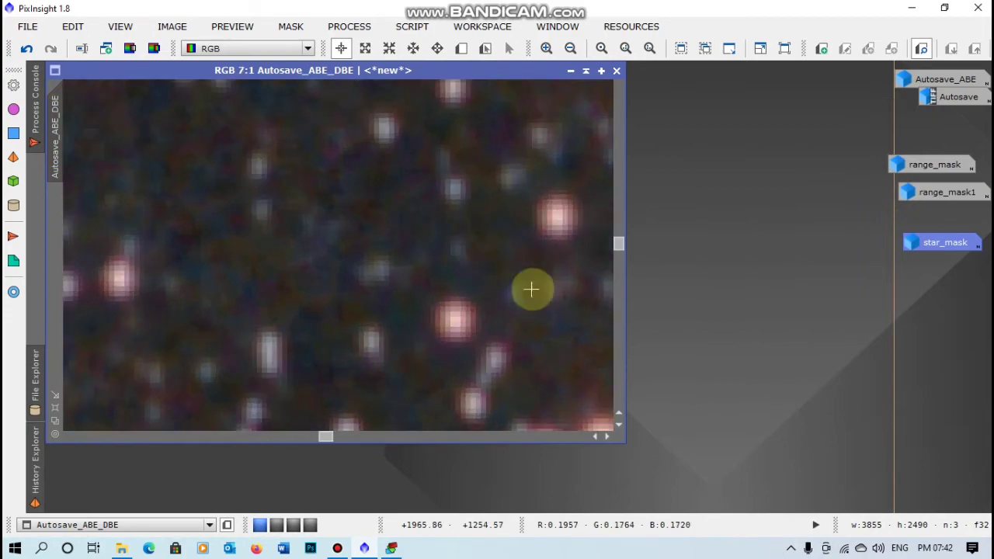
pyautogui.scroll(-1, 524, 330)
pyautogui.scroll(-5, 525, 331)
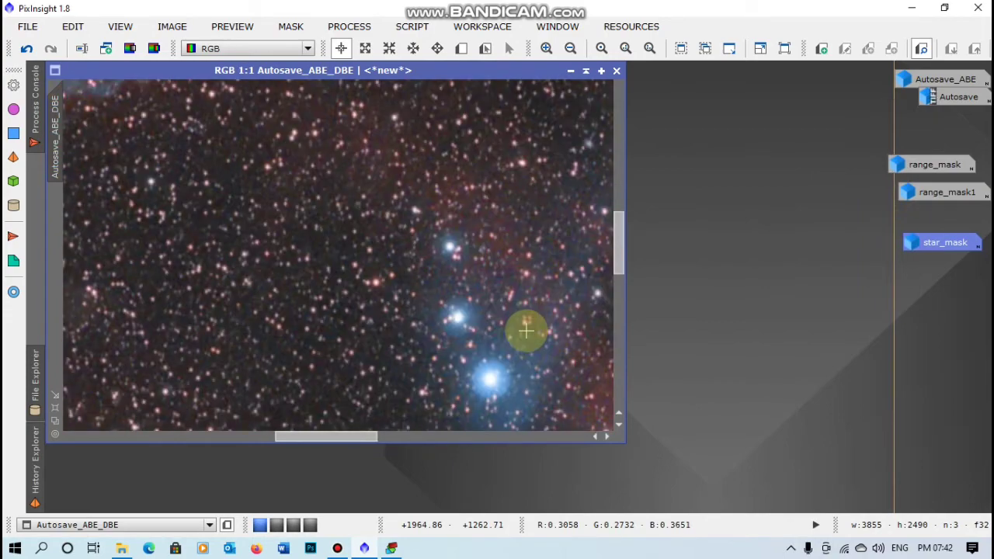
pyautogui.scroll(-4, 526, 331)
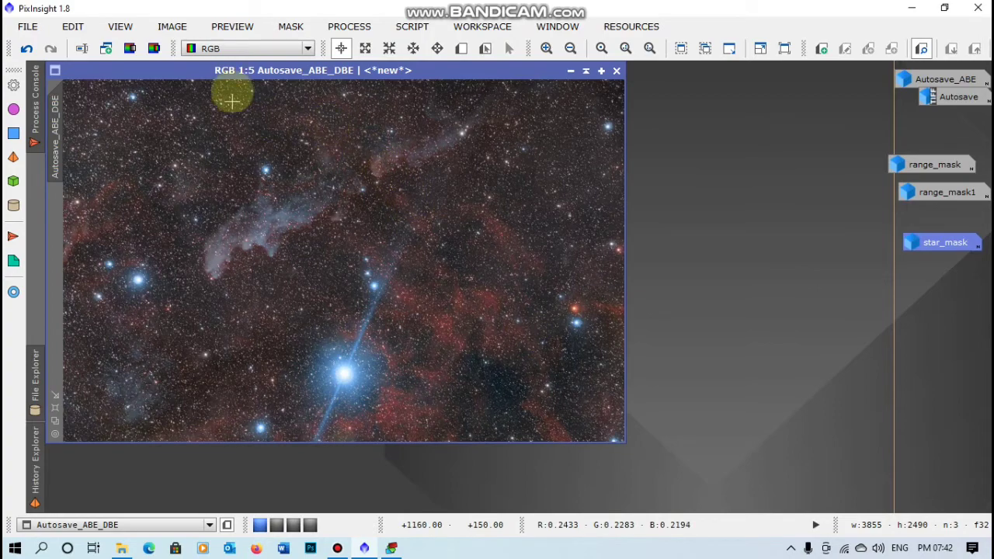
# Step: Extract the R, G and B channels of Autosave_ABE_DBE with ChannelExtraction, bring the red channel forward, and close the tool
pyautogui.click(371, 28)
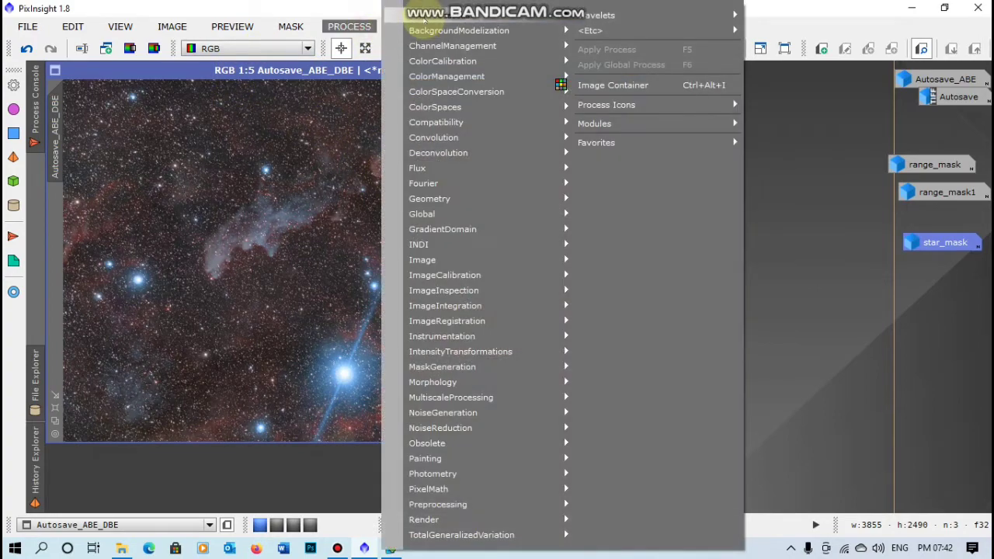
pyautogui.moveTo(435, 15)
pyautogui.click(447, 261)
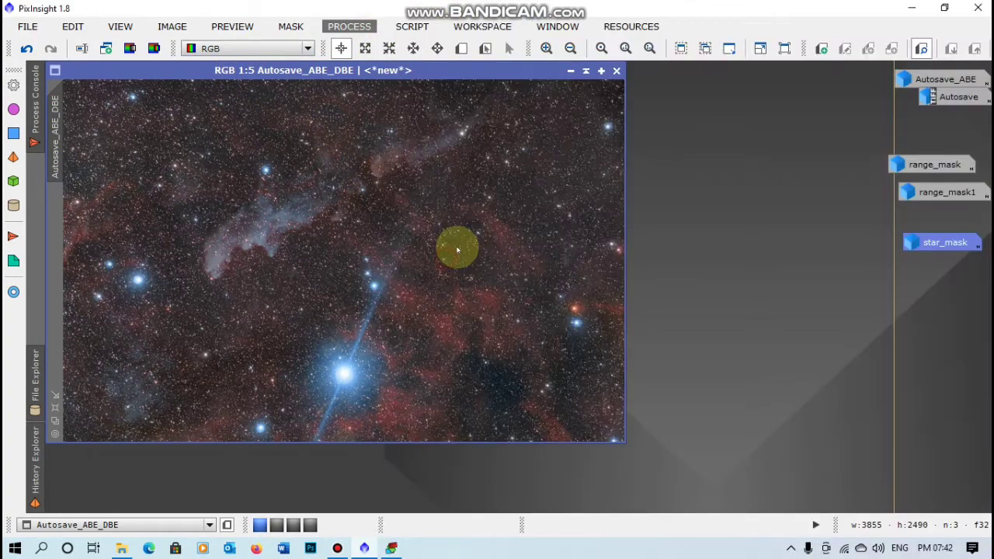
pyautogui.moveTo(379, 391); pyautogui.dragTo(285, 332)
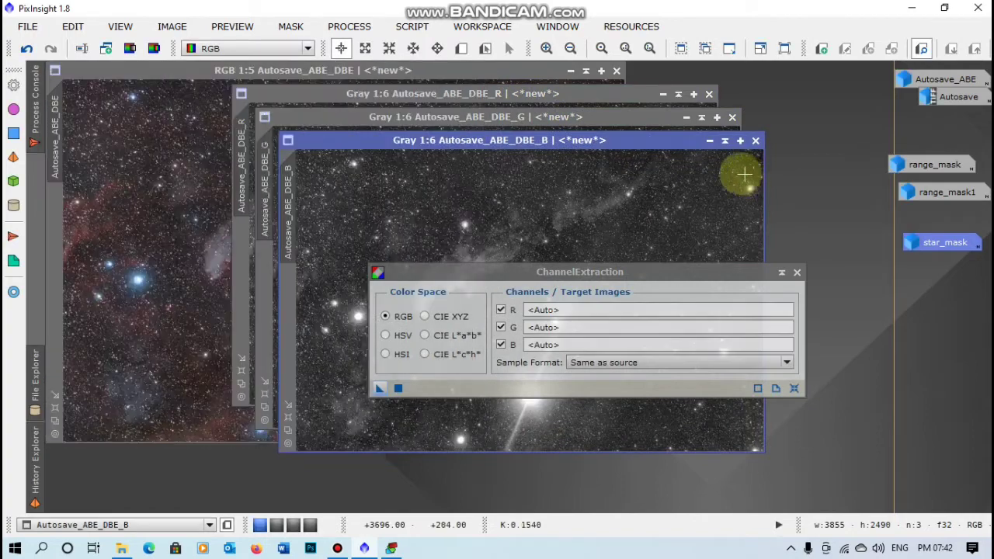
pyautogui.click(476, 97)
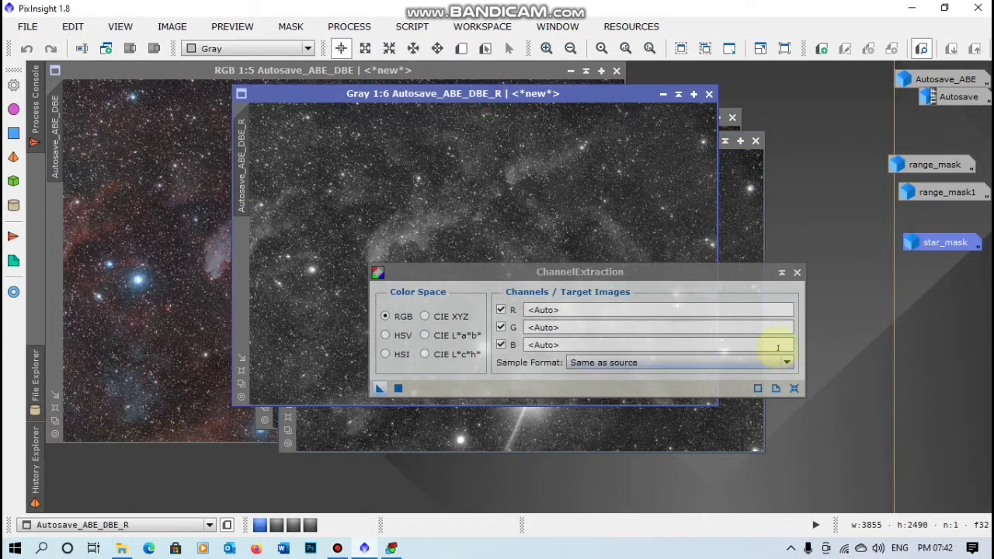
pyautogui.click(797, 272)
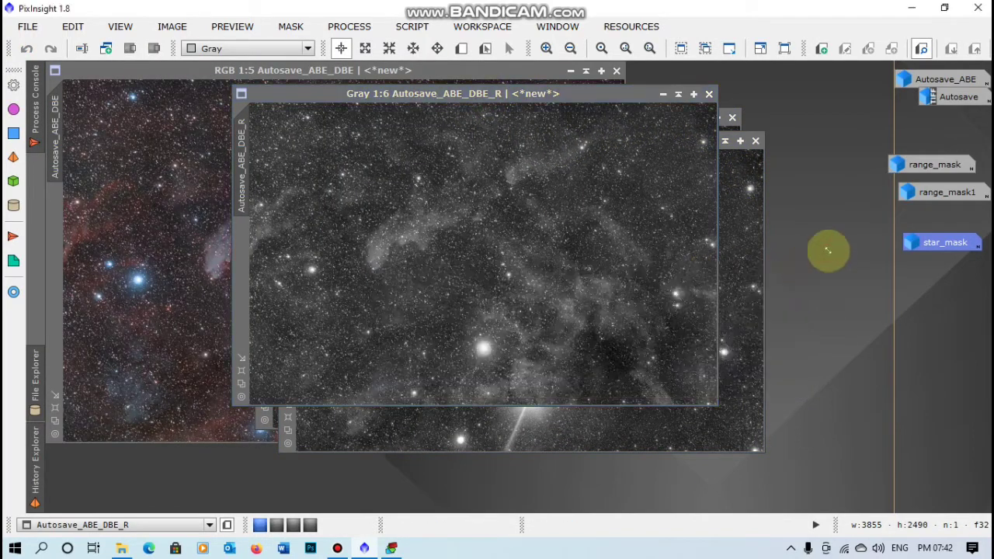
# Step: Restore star_mask, apply it as the mask of Autosave_ABE_DBE_R, and bring the red channel image to the front
pyautogui.doubleClick(954, 245)
pyautogui.moveTo(528, 71); pyautogui.dragTo(729, 79)
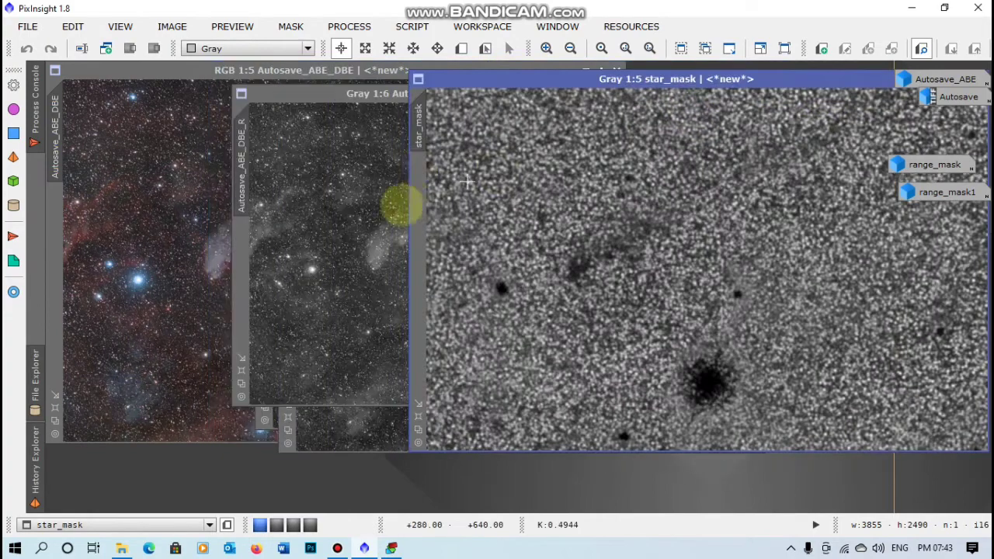
pyautogui.moveTo(418, 140); pyautogui.dragTo(240, 284)
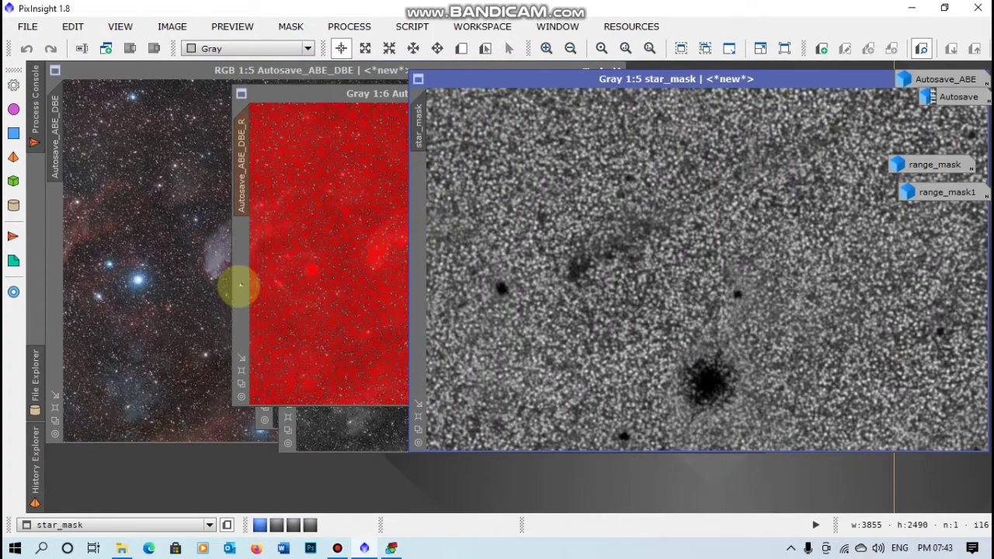
pyautogui.click(359, 93)
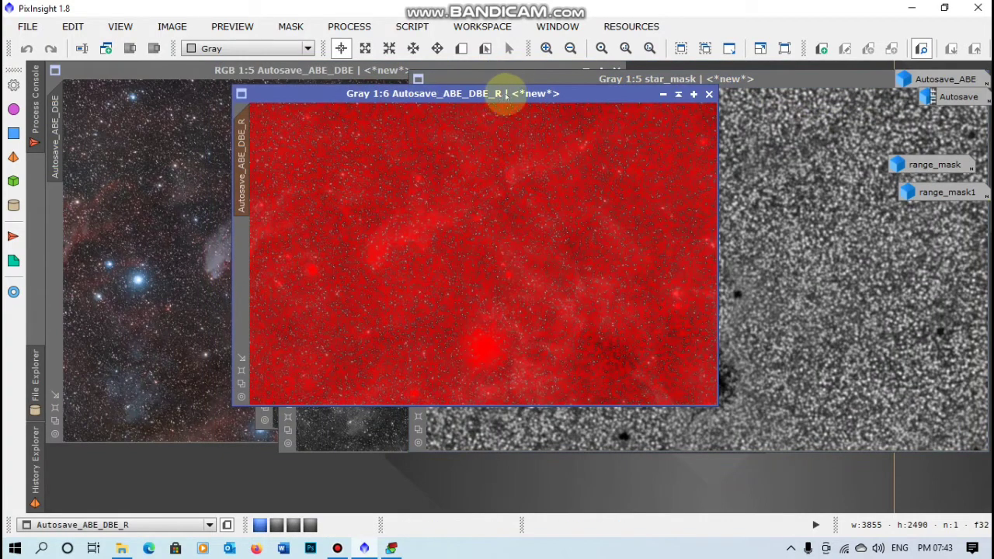
# Step: Hide the mask overlay on Autosave_ABE_DBE_R, apply a MorphologicalTransformation erosion with amount 0.41 to it, and remove its mask
pyautogui.click(370, 29)
pyautogui.moveTo(420, 16)
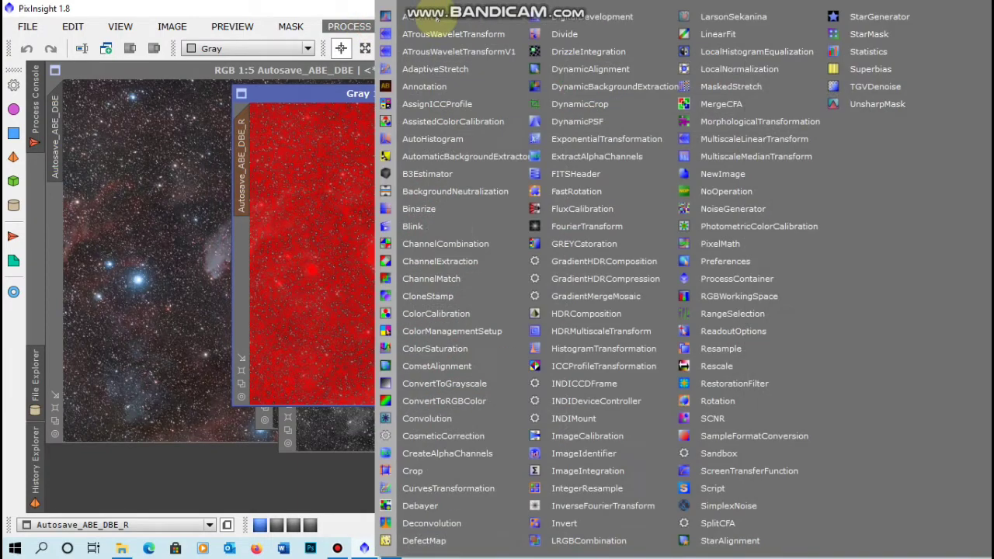
pyautogui.click(745, 122)
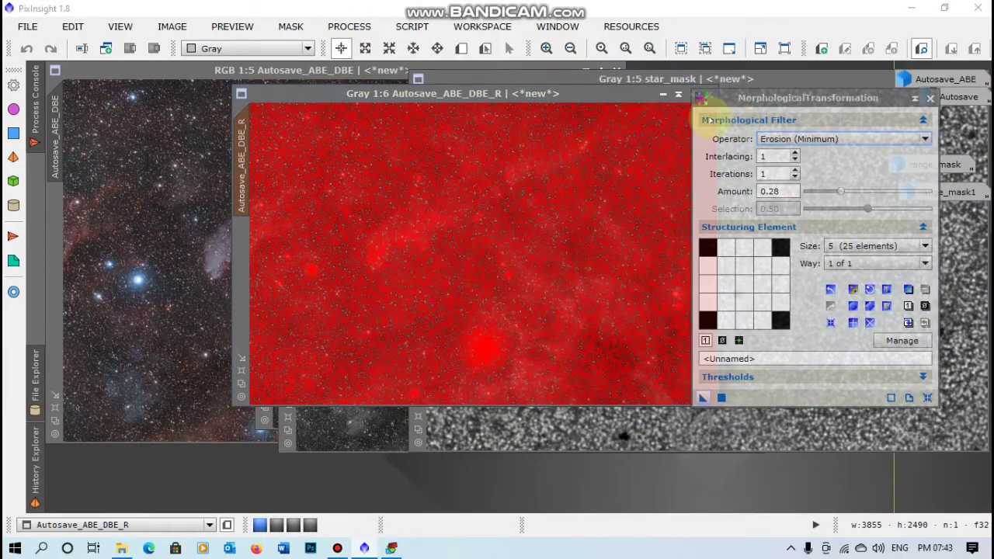
pyautogui.click(291, 26)
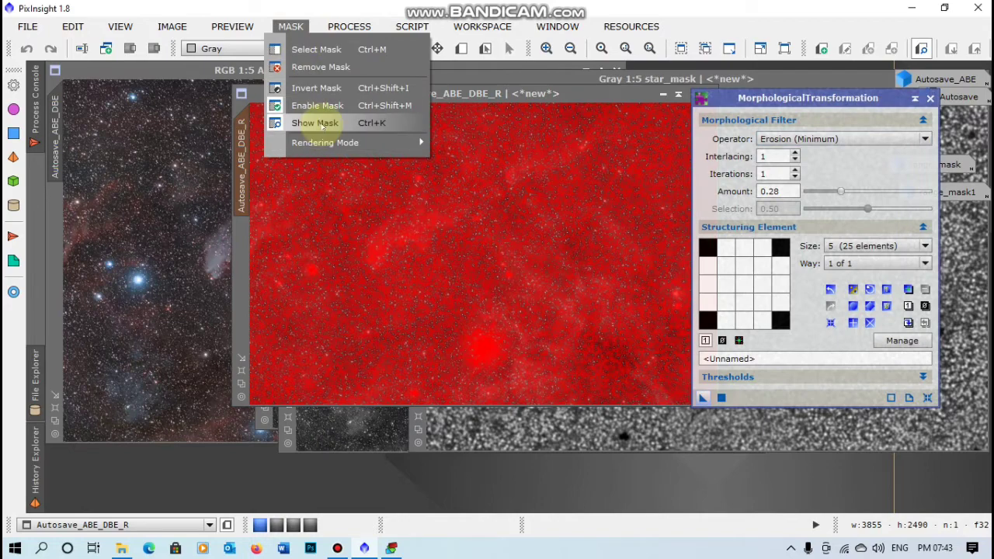
pyautogui.click(318, 123)
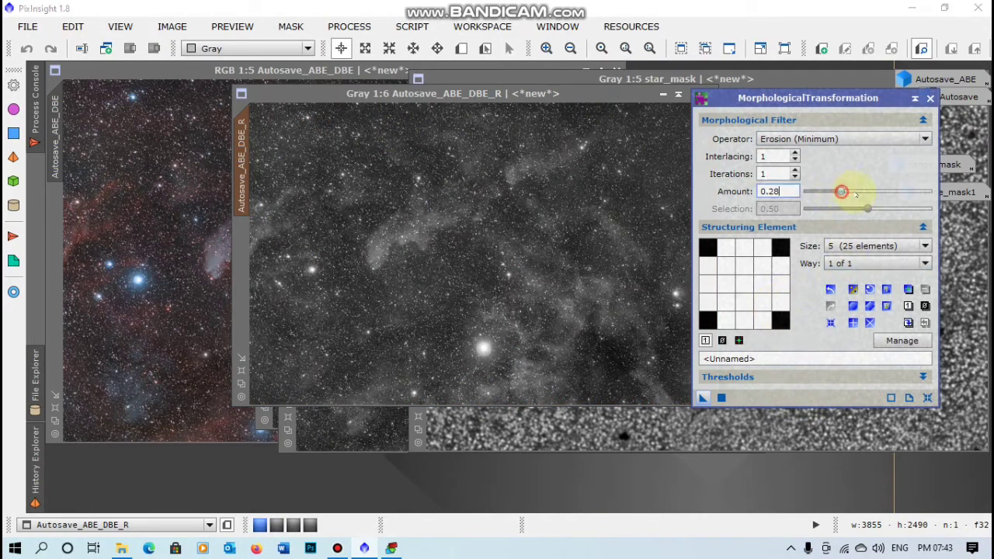
pyautogui.moveTo(700, 398); pyautogui.dragTo(497, 312)
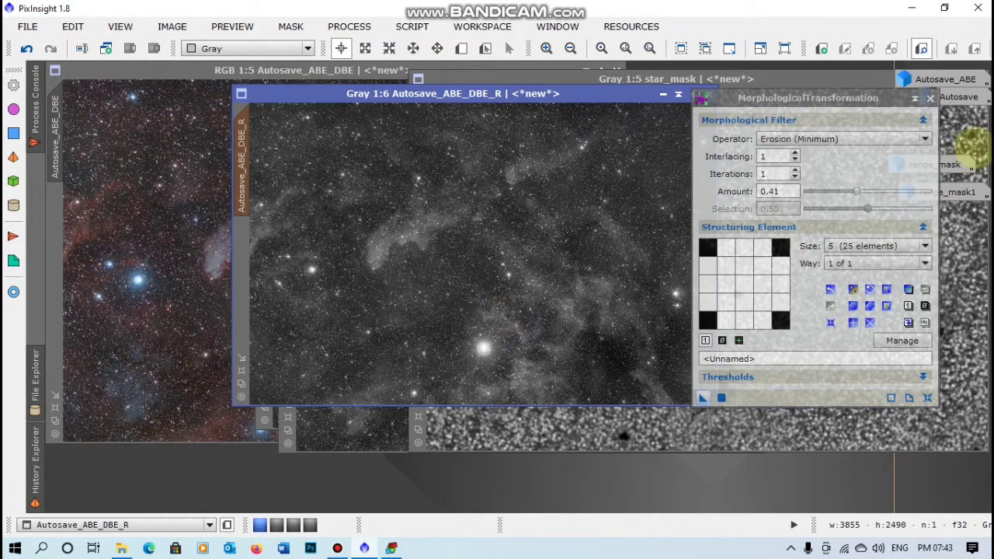
pyautogui.click(930, 98)
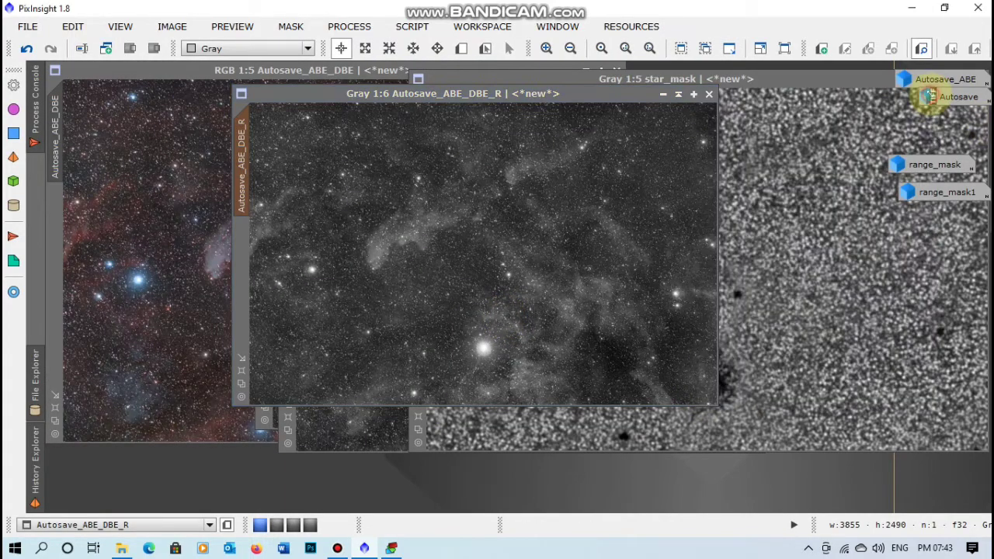
pyautogui.click(290, 26)
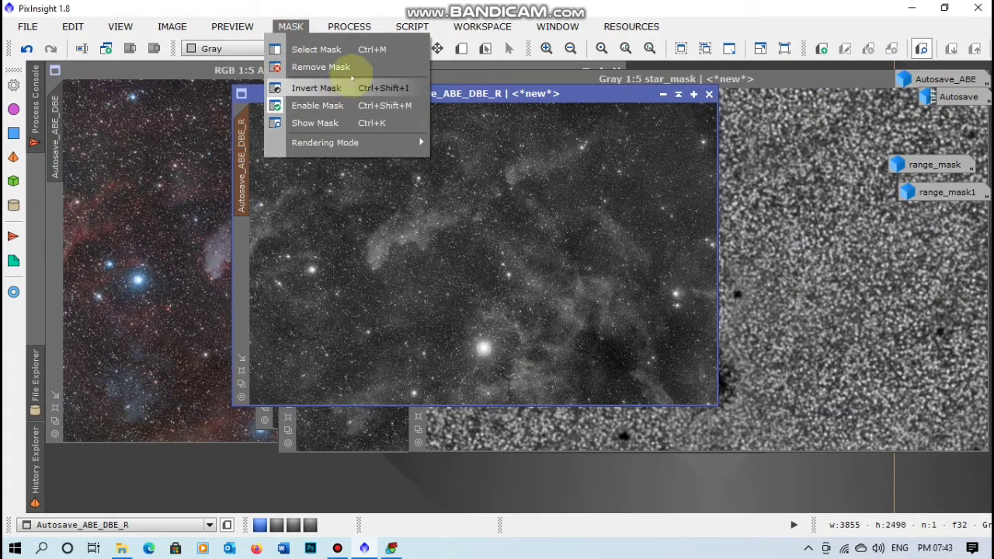
pyautogui.click(359, 60)
# Step: Combine Autosave_ABE_DBE_R, Autosave_ABE_DBE_G and Autosave_ABE_DBE_B as the R, G and B sources into a new RGB image with ChannelCombination
pyautogui.click(367, 26)
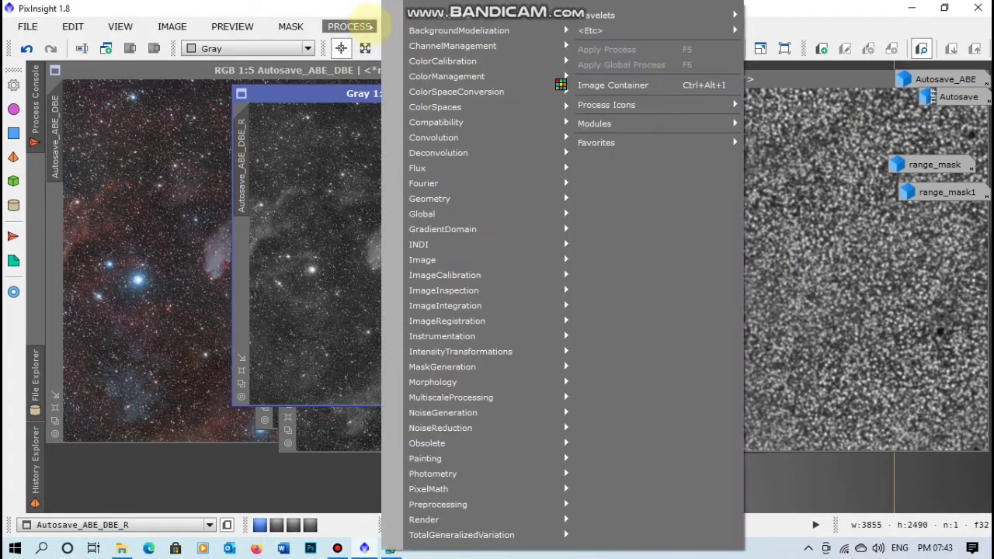
pyautogui.moveTo(425, 20)
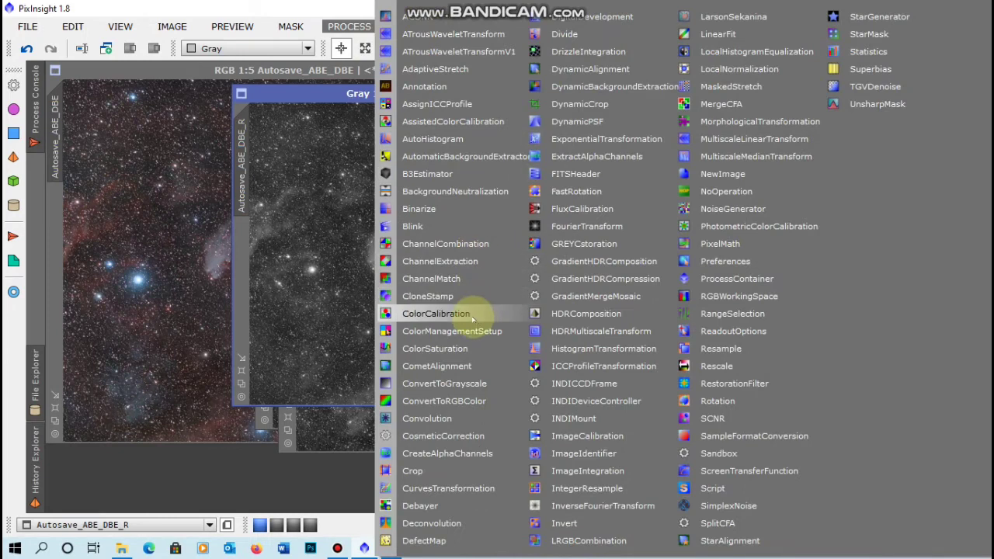
pyautogui.click(472, 244)
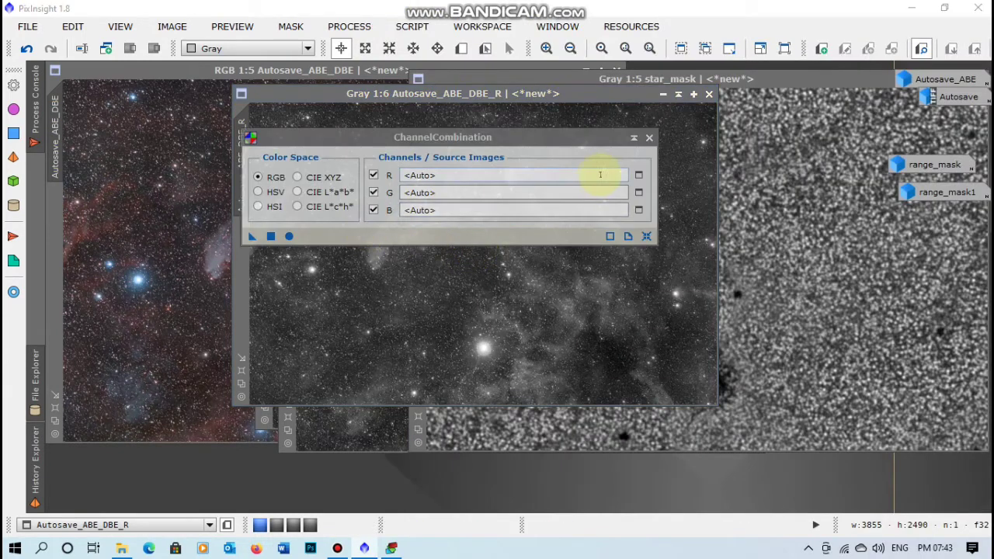
pyautogui.click(638, 175)
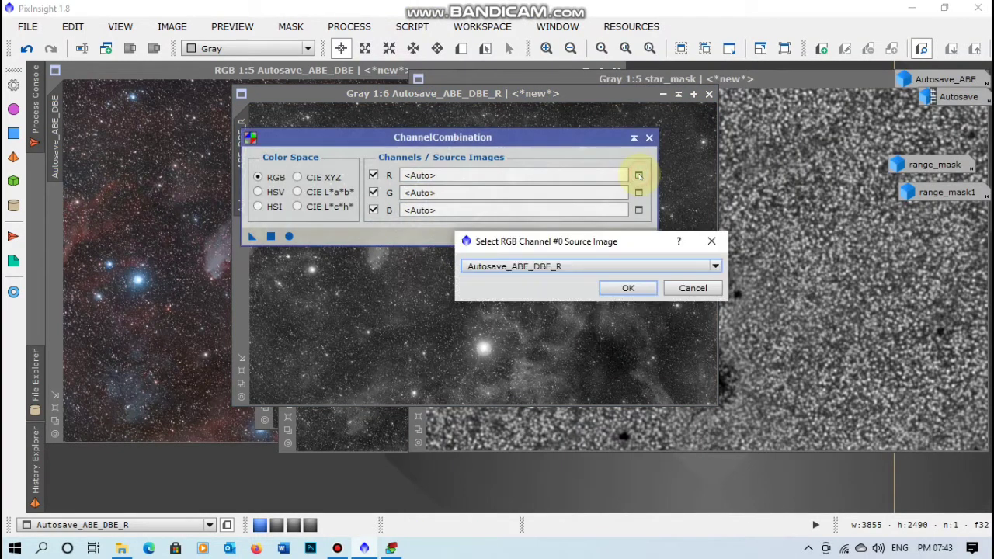
pyautogui.click(566, 266)
pyautogui.click(565, 266)
pyautogui.click(625, 288)
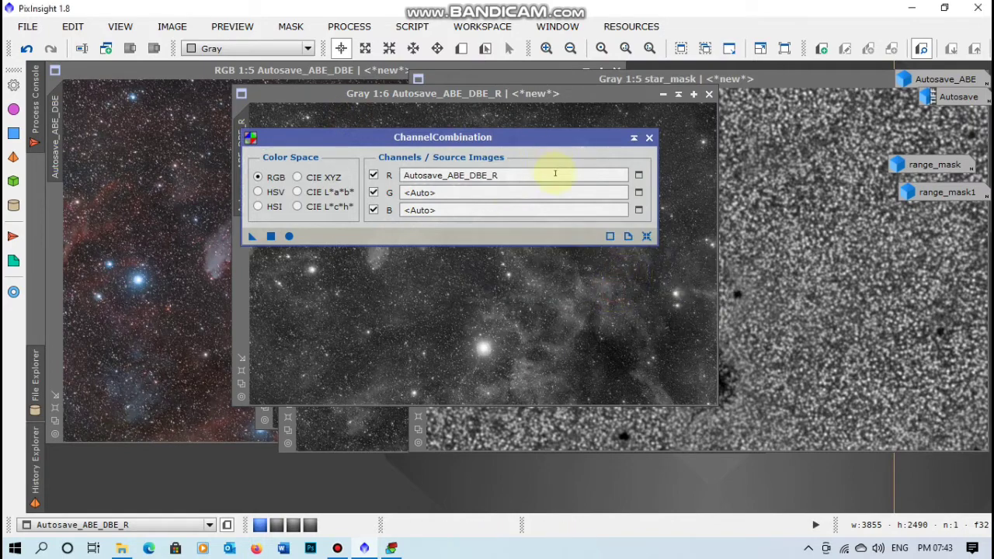
pyautogui.click(637, 193)
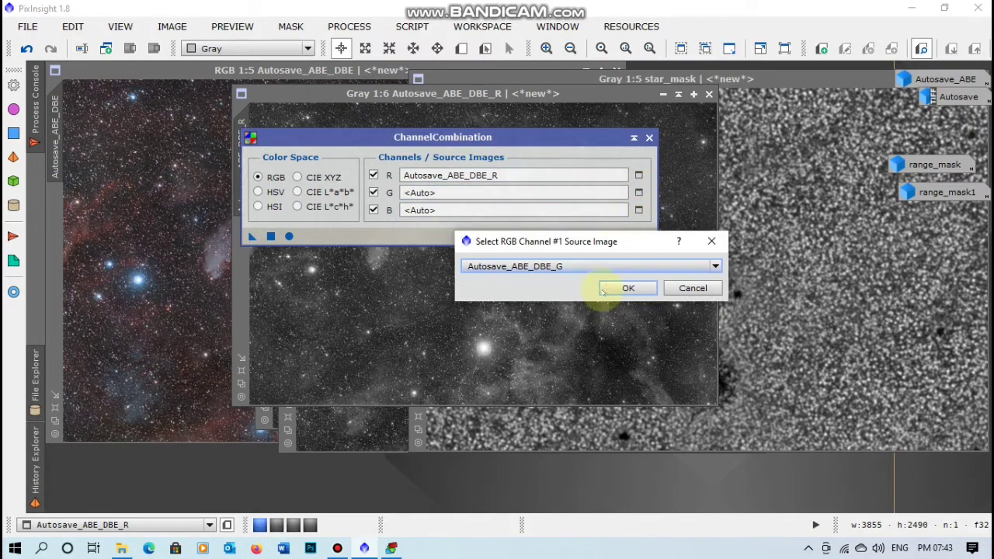
pyautogui.click(625, 288)
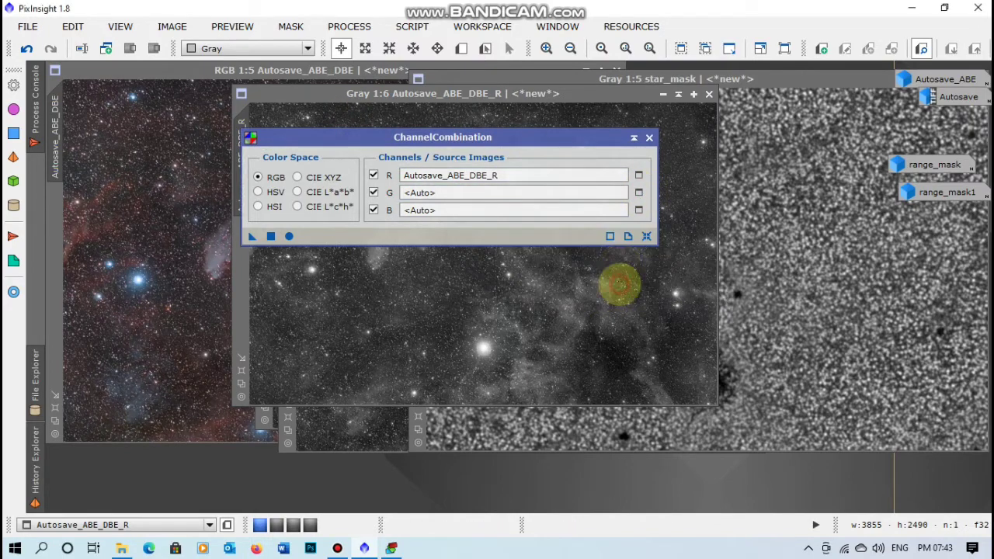
pyautogui.click(638, 210)
pyautogui.click(625, 288)
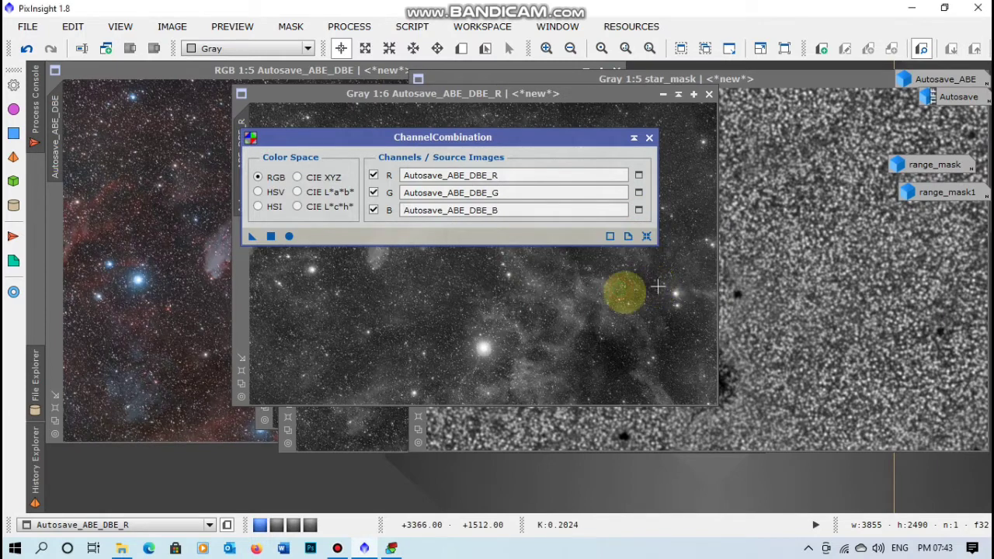
pyautogui.click(288, 236)
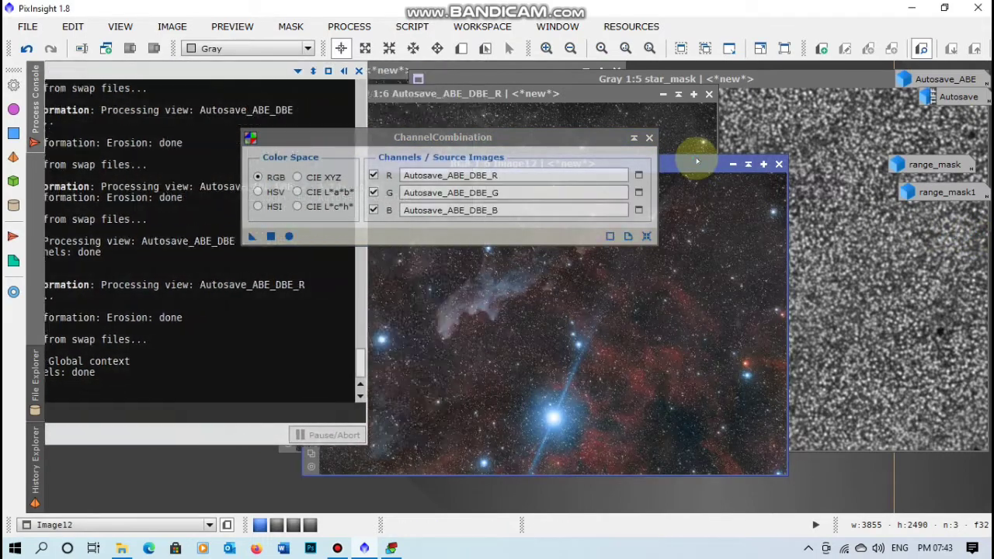
pyautogui.click(649, 138)
# Step: Compare the stars of the recombined Image12 with those of Autosave_ABE_DBE up close at several zoom levels
pyautogui.moveTo(589, 164); pyautogui.dragTo(353, 118)
pyautogui.scroll(10, 326, 222)
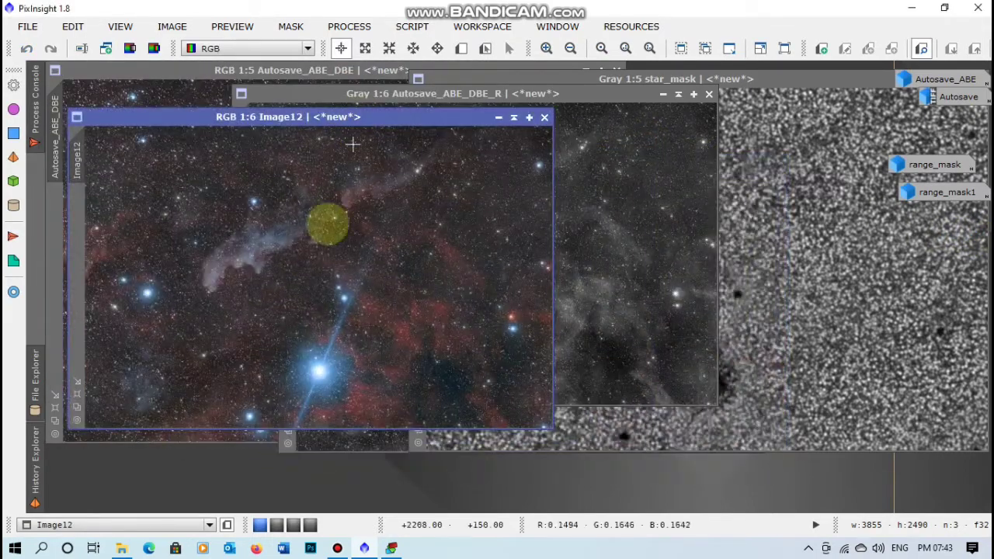
pyautogui.scroll(-5, 391, 271)
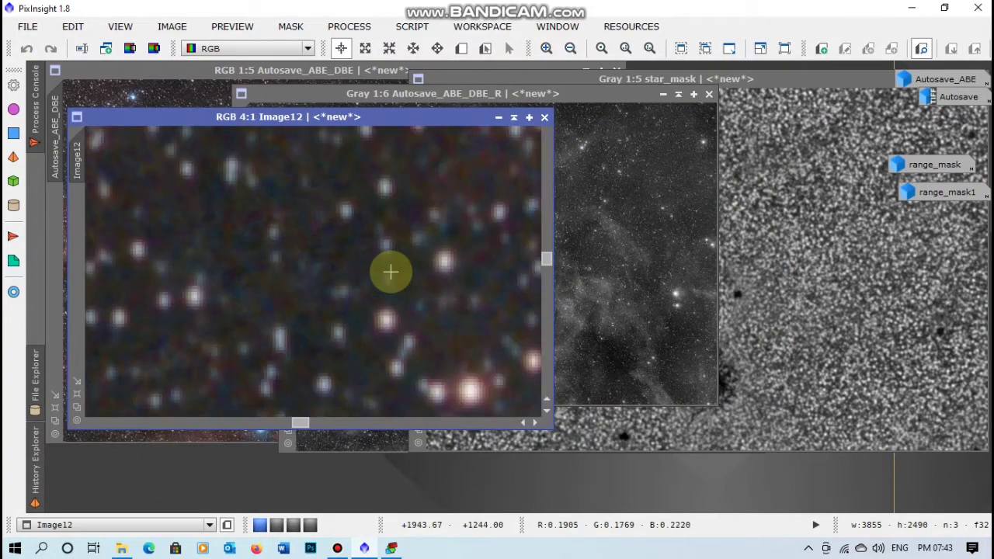
pyautogui.click(179, 72)
pyautogui.scroll(13, 323, 222)
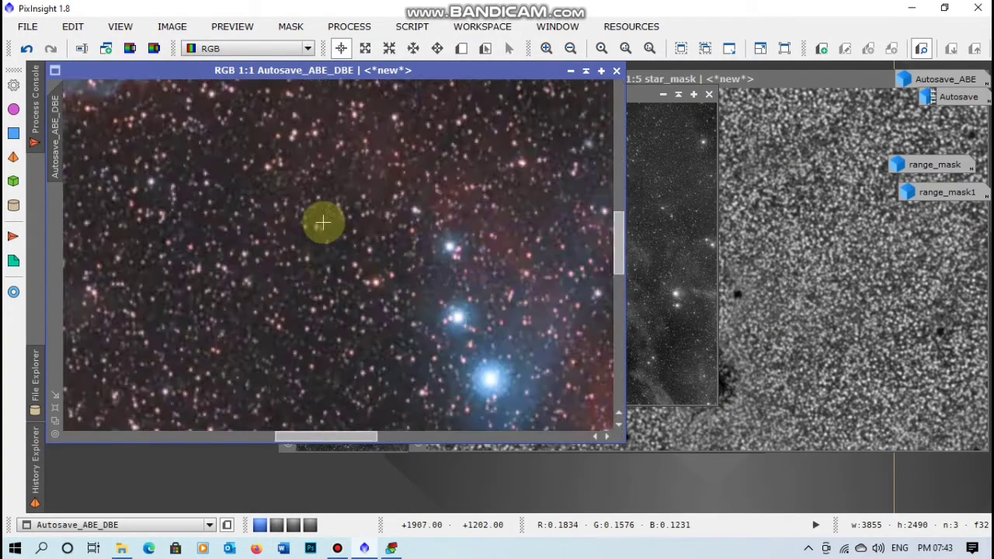
pyautogui.click(343, 68)
pyautogui.moveTo(343, 68); pyautogui.dragTo(598, 68)
pyautogui.click(268, 116)
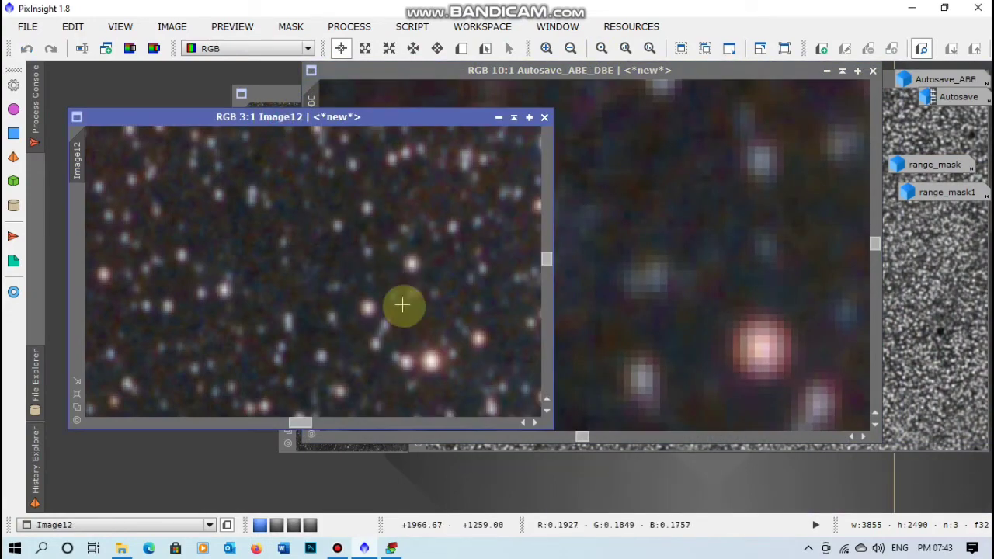
pyautogui.scroll(2, 401, 305)
pyautogui.scroll(-6, 373, 315)
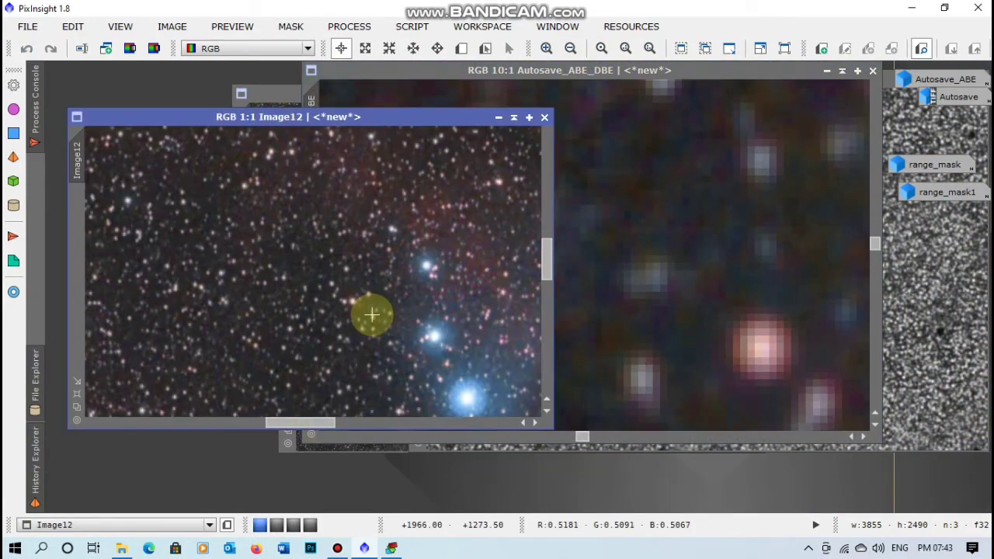
pyautogui.scroll(4, 307, 332)
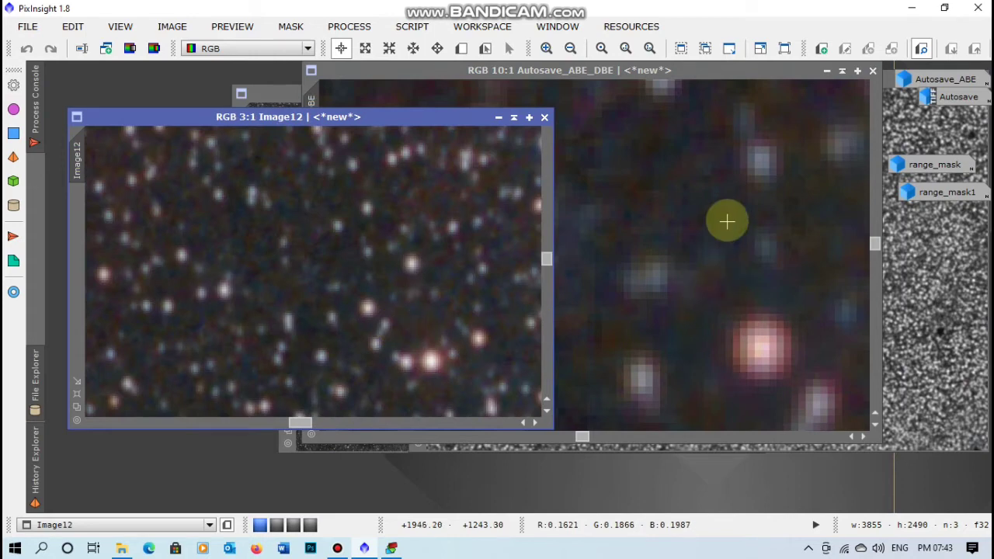
pyautogui.click(728, 219)
pyautogui.scroll(-5, 717, 269)
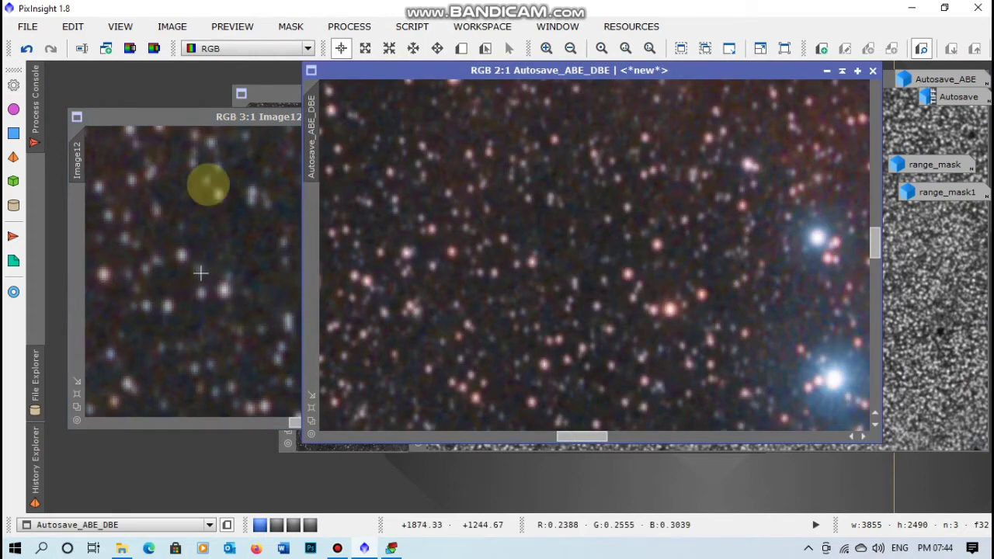
pyautogui.click(268, 117)
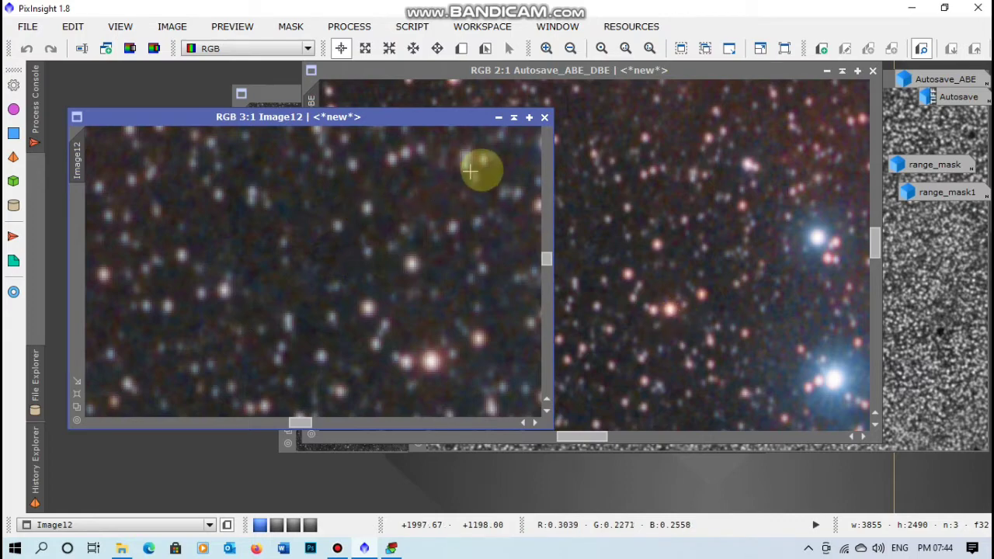
pyautogui.scroll(-5, 206, 262)
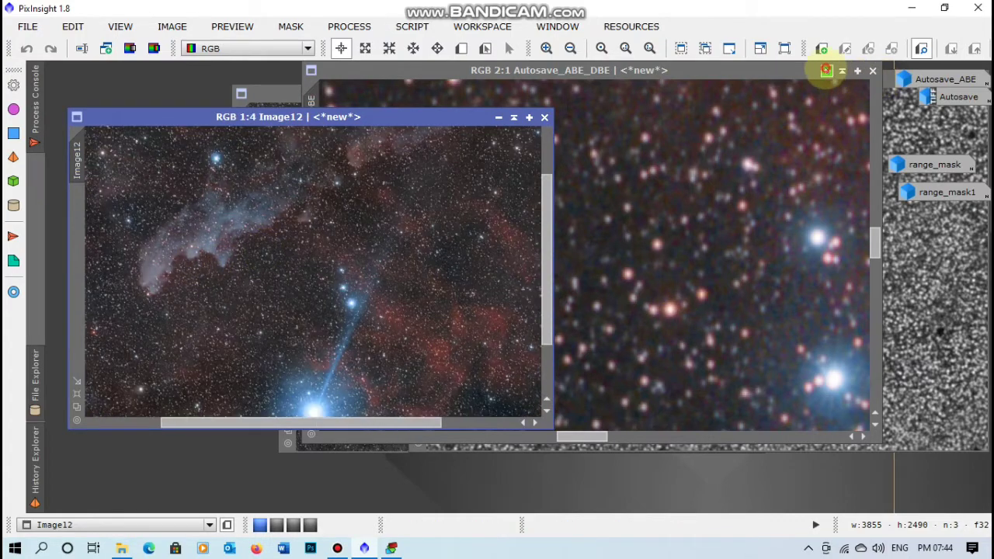
# Step: Minimize Autosave_ABE_DBE, park its icon beside the mask icons, and show the whole Image12
pyautogui.click(825, 71)
pyautogui.moveTo(344, 115); pyautogui.dragTo(423, 104)
pyautogui.scroll(-3, 401, 210)
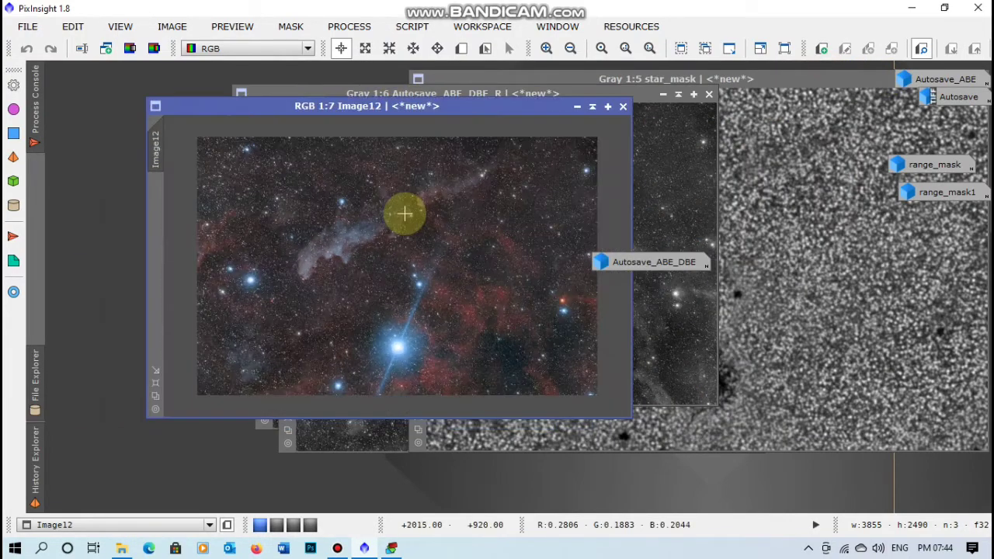
pyautogui.scroll(1, 405, 213)
pyautogui.moveTo(642, 264); pyautogui.dragTo(869, 232)
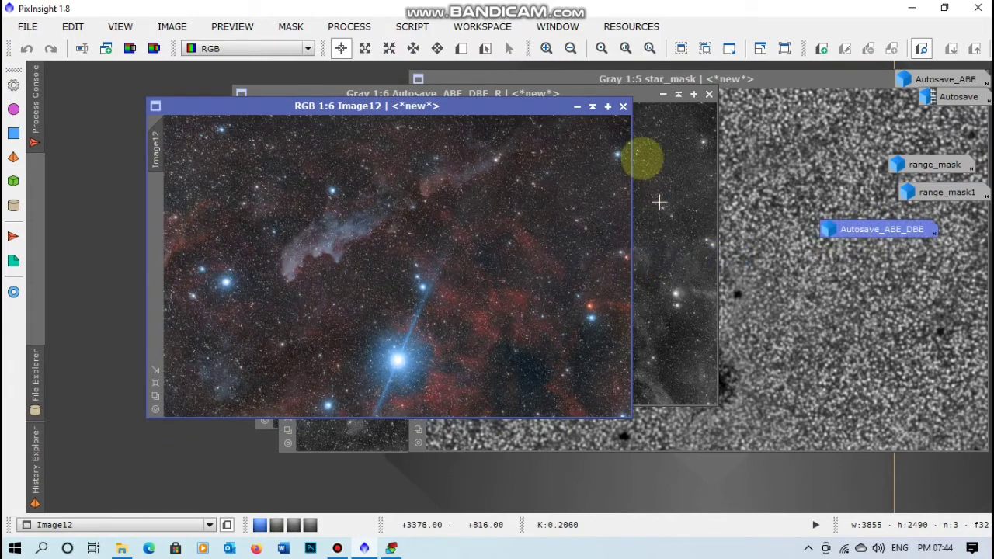
# Step: Minimize the three extracted channel images and star_mask so that only Image12 stays open
pyautogui.click(662, 94)
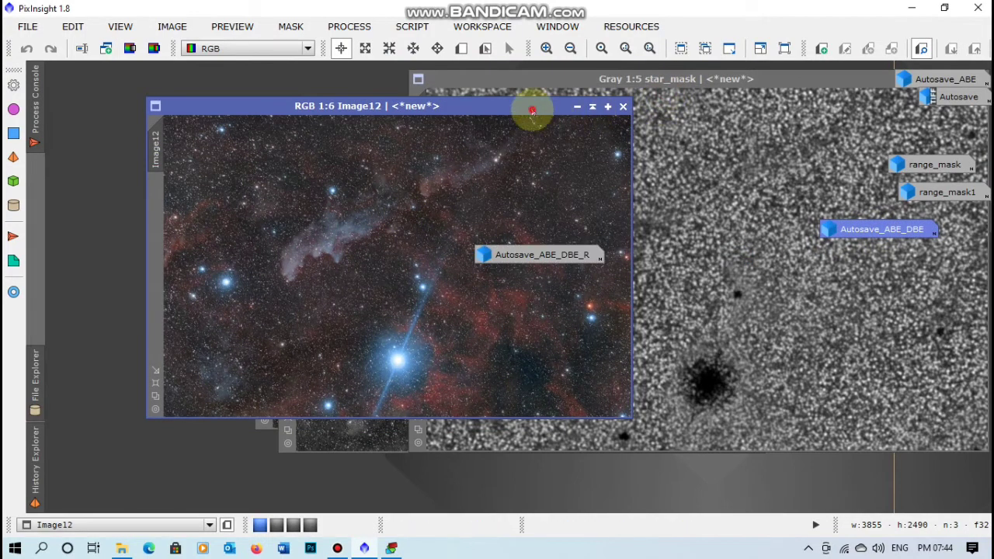
pyautogui.moveTo(532, 106); pyautogui.dragTo(430, 182)
pyautogui.click(388, 146)
pyautogui.click(709, 141)
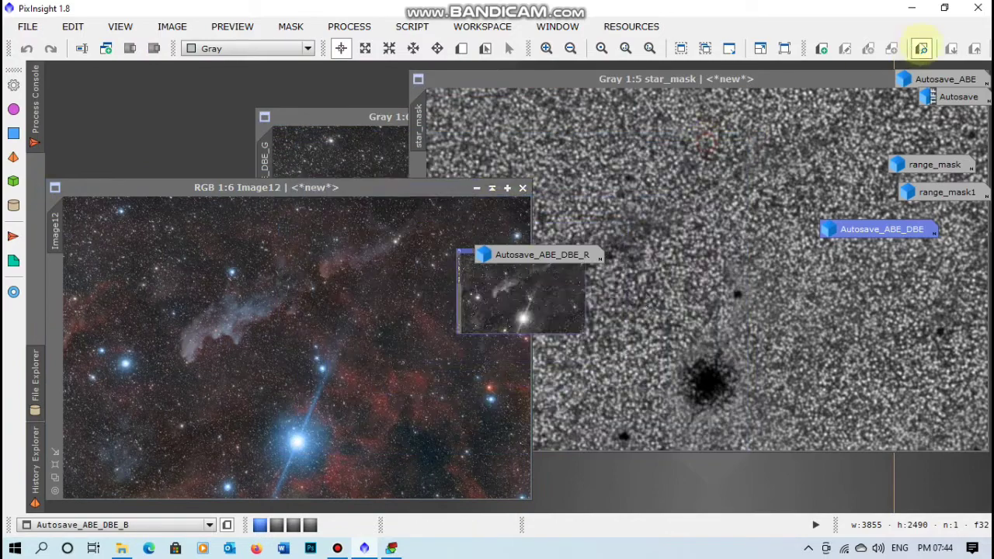
pyautogui.click(854, 86)
pyautogui.moveTo(854, 86); pyautogui.dragTo(721, 93)
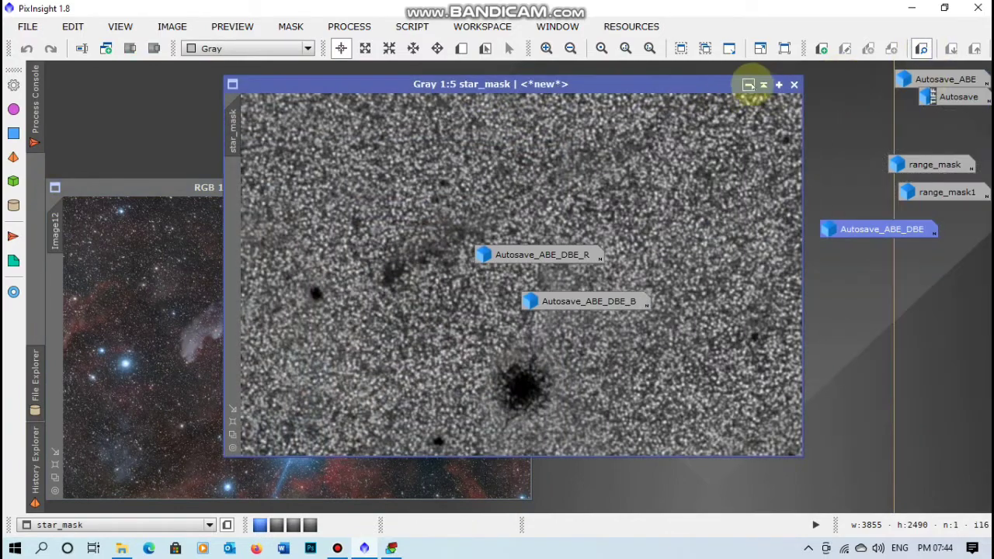
pyautogui.click(750, 88)
pyautogui.click(687, 113)
# Step: Move the icons of the R, G and B channel images next to the other minimized images
pyautogui.moveTo(548, 253); pyautogui.dragTo(938, 279)
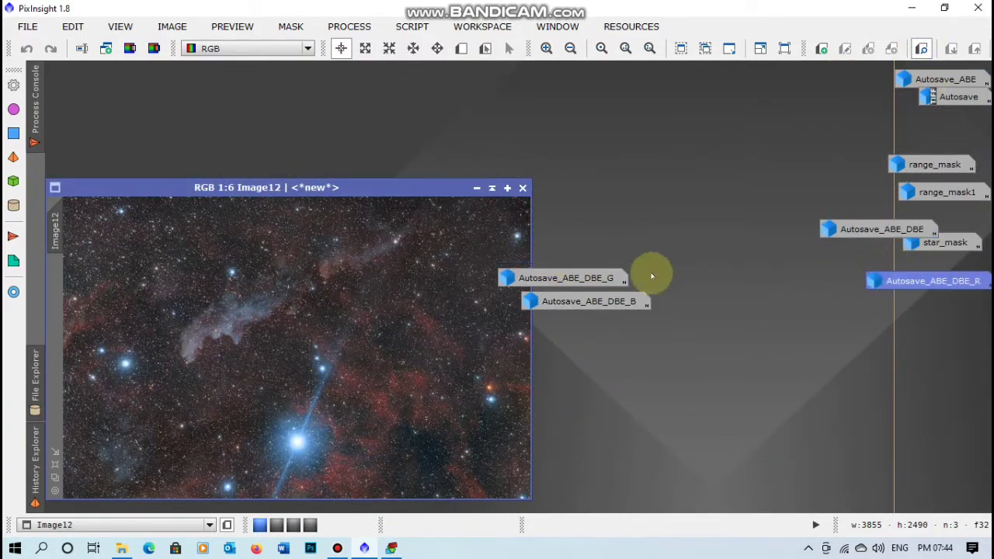
pyautogui.moveTo(583, 277); pyautogui.dragTo(981, 327)
pyautogui.moveTo(603, 299); pyautogui.dragTo(975, 361)
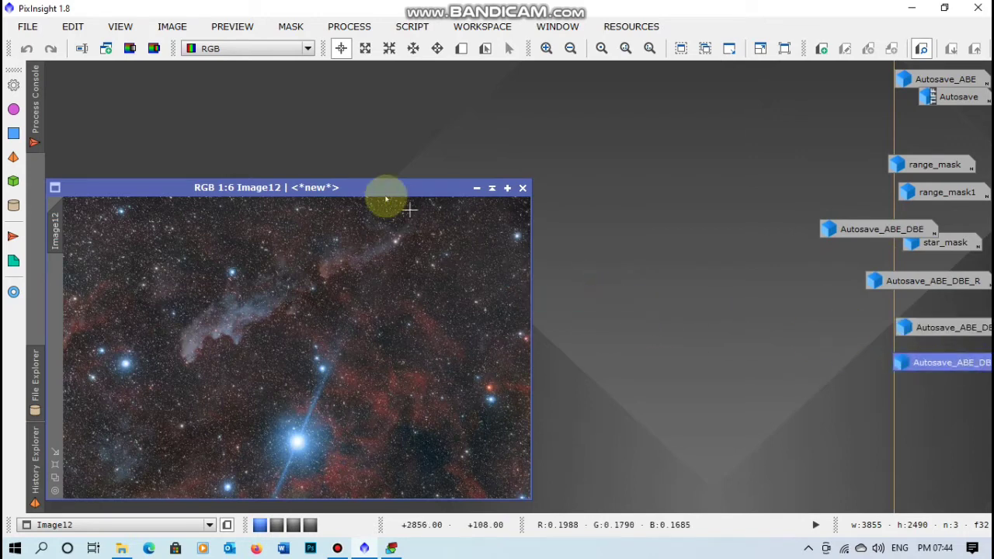
# Step: Enlarge the view of Image12 to 1:5 with its window fitted to the image, and place it mid-workspace
pyautogui.moveTo(372, 185); pyautogui.dragTo(514, 113)
pyautogui.scroll(1, 440, 186)
pyautogui.scroll(-2, 441, 186)
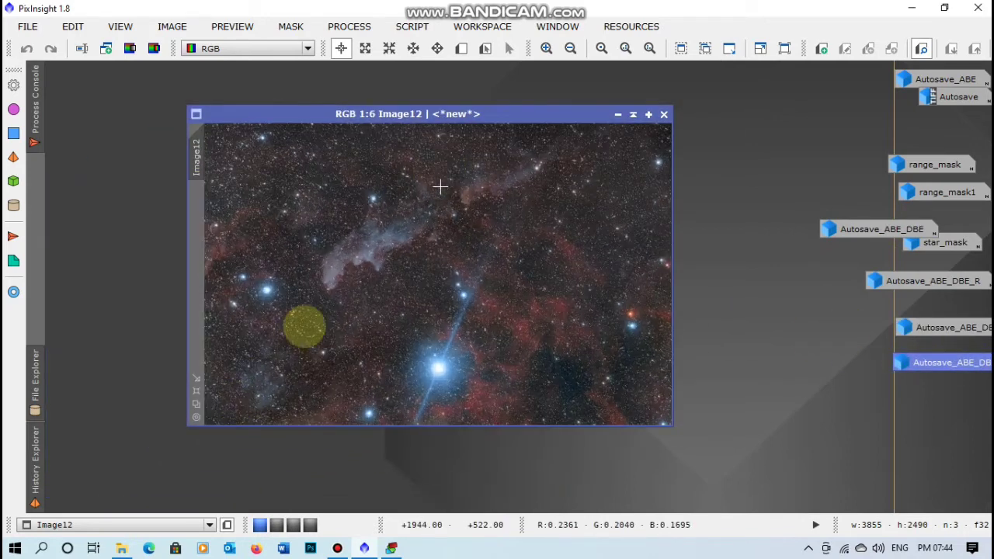
pyautogui.click(198, 392)
pyautogui.moveTo(513, 122); pyautogui.dragTo(441, 109)
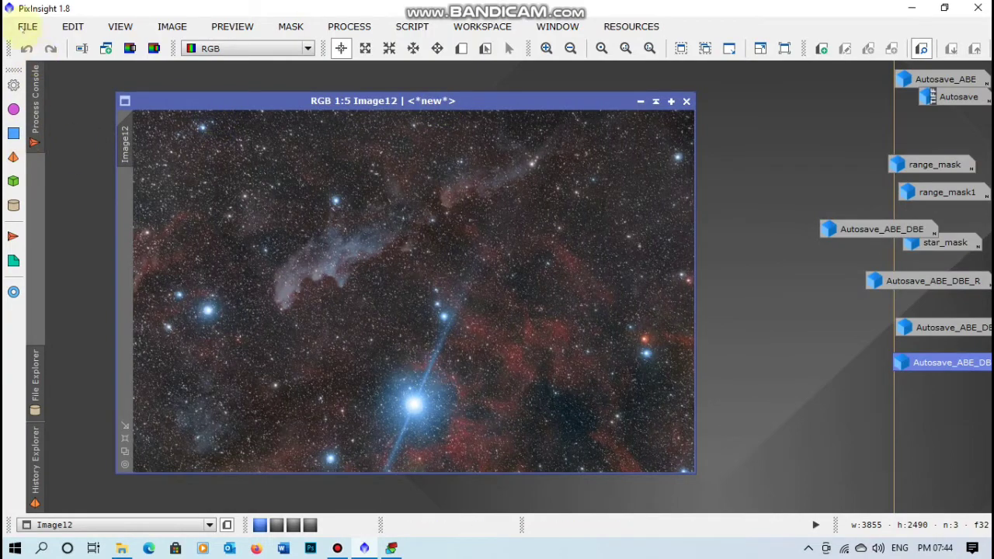
# Step: Save Image12 as IC2118.tif in the Witch Head folder, in 16-bit unsigned integer format without compression
pyautogui.click(26, 28)
pyautogui.click(80, 162)
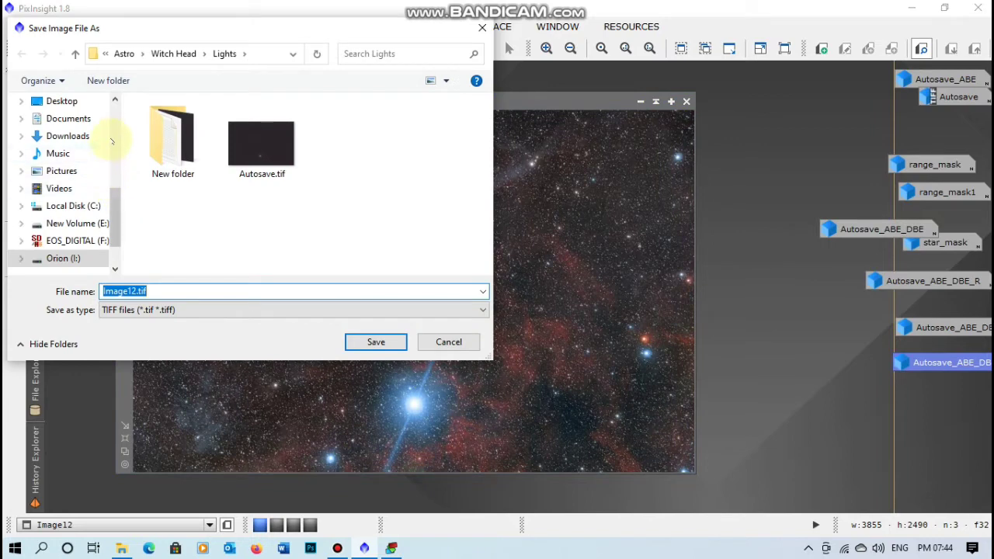
pyautogui.click(173, 53)
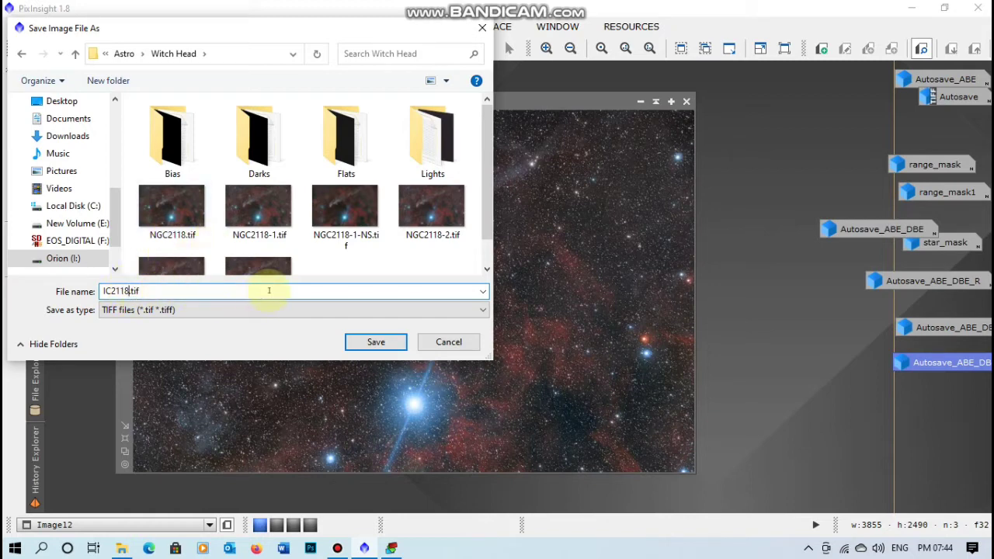
pyautogui.click(380, 341)
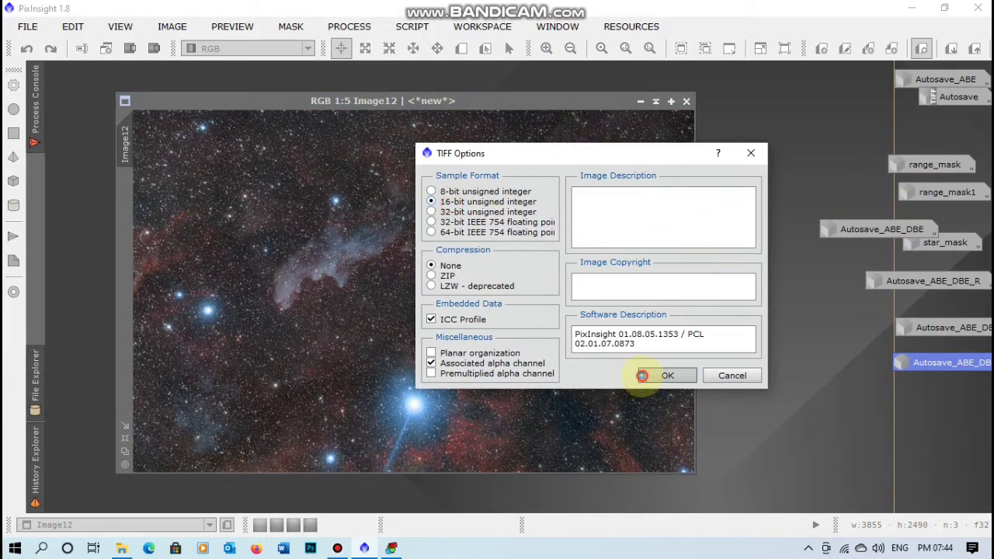
pyautogui.click(642, 376)
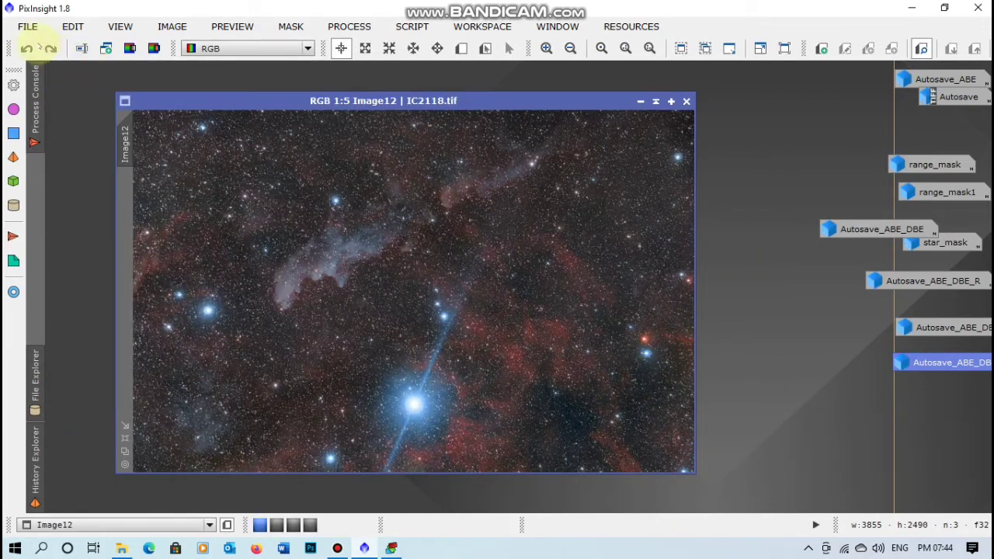
# Step: Save a PNG copy of Image12 as IC2118.png in the Witch Head folder, accepting the loss of the ICC profile
pyautogui.click(27, 27)
pyautogui.click(84, 163)
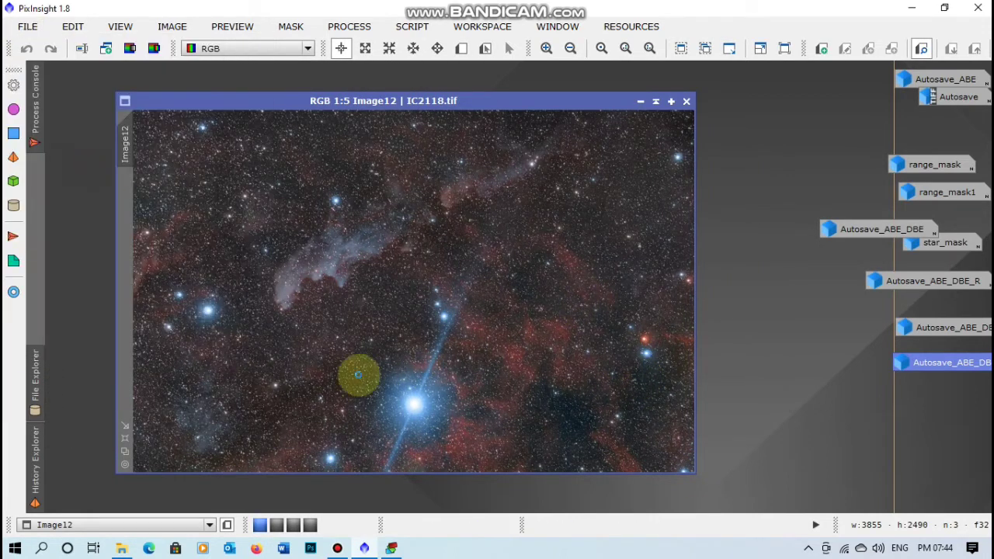
pyautogui.click(186, 310)
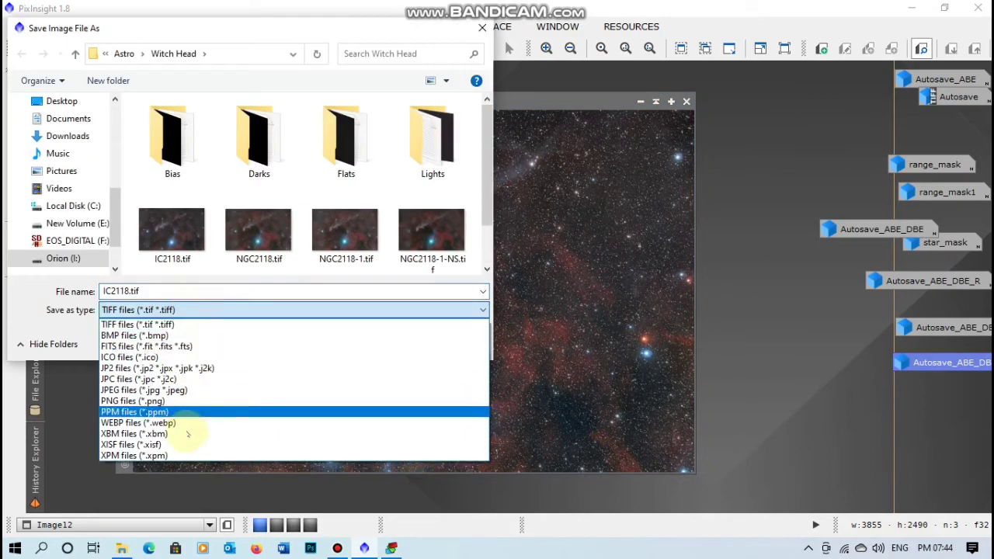
pyautogui.click(190, 410)
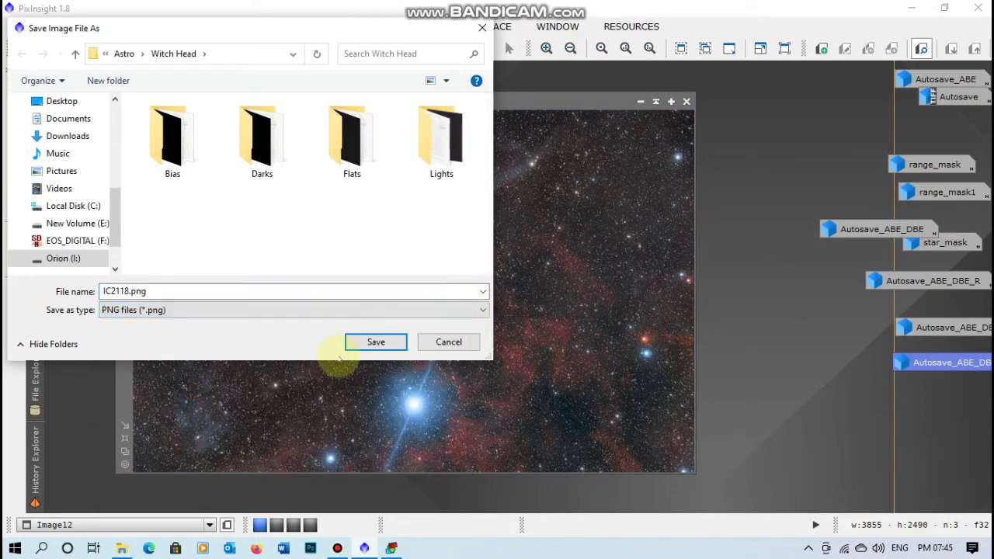
pyautogui.click(366, 348)
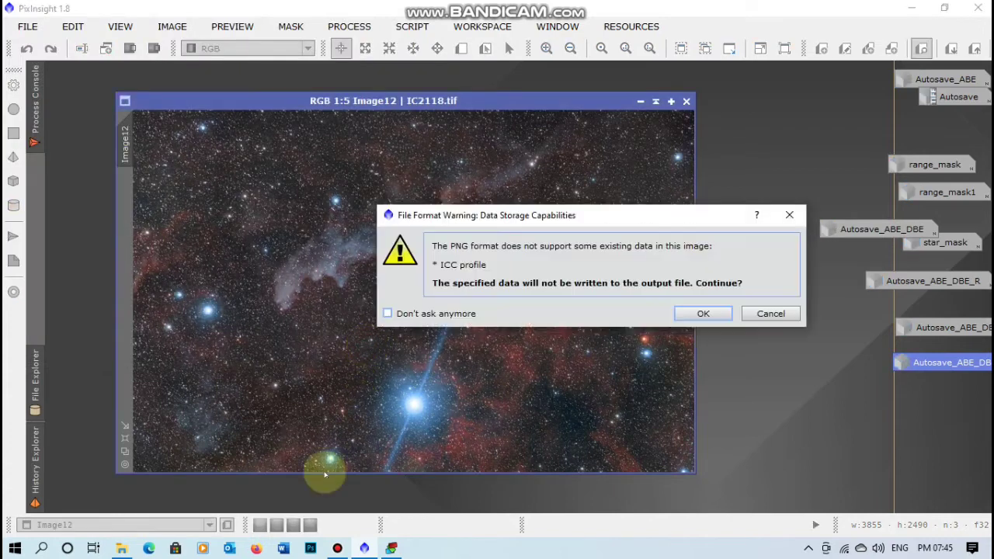
pyautogui.click(686, 316)
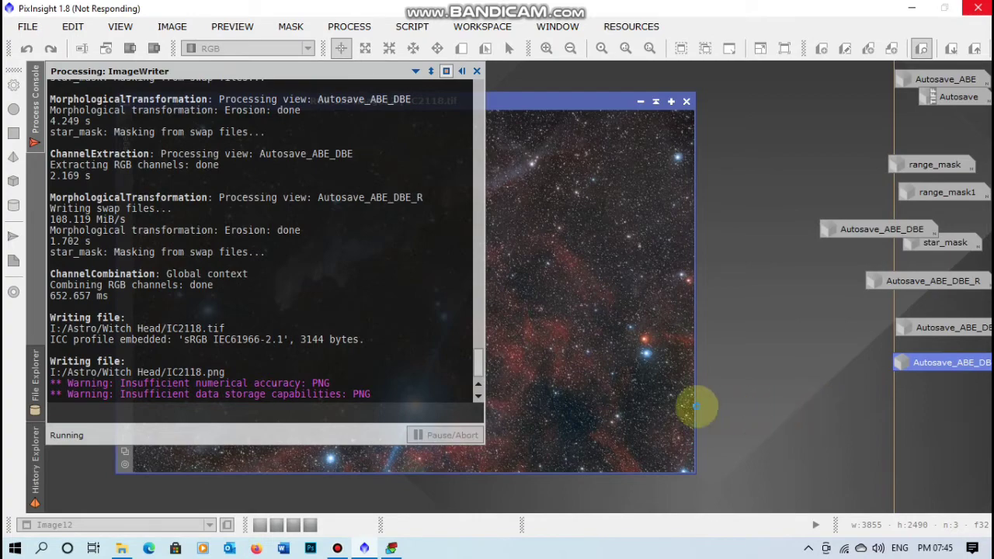
# Step: Switch to File Explorer, view IC2118.png from the Witch Head folder, and return to PixInsight
pyautogui.click(116, 548)
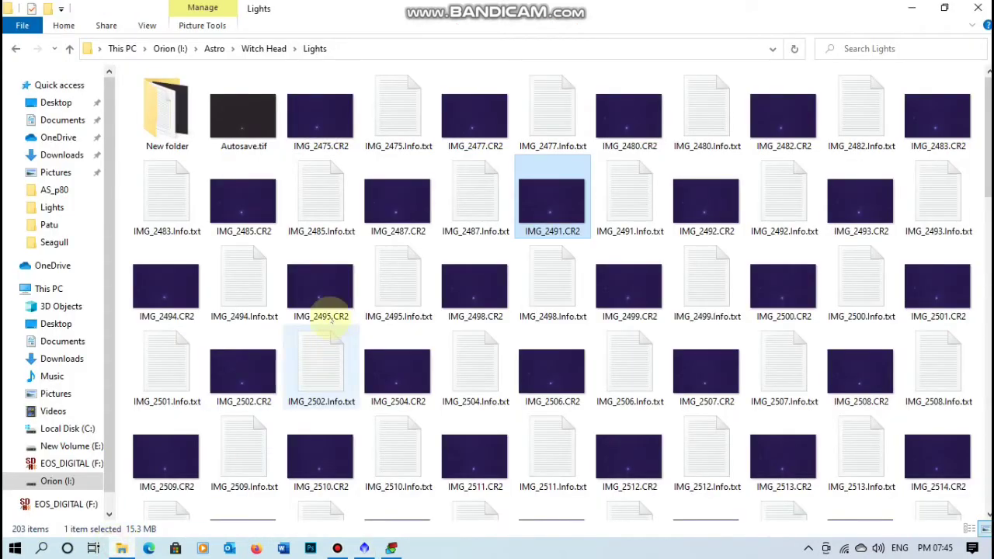
pyautogui.click(264, 48)
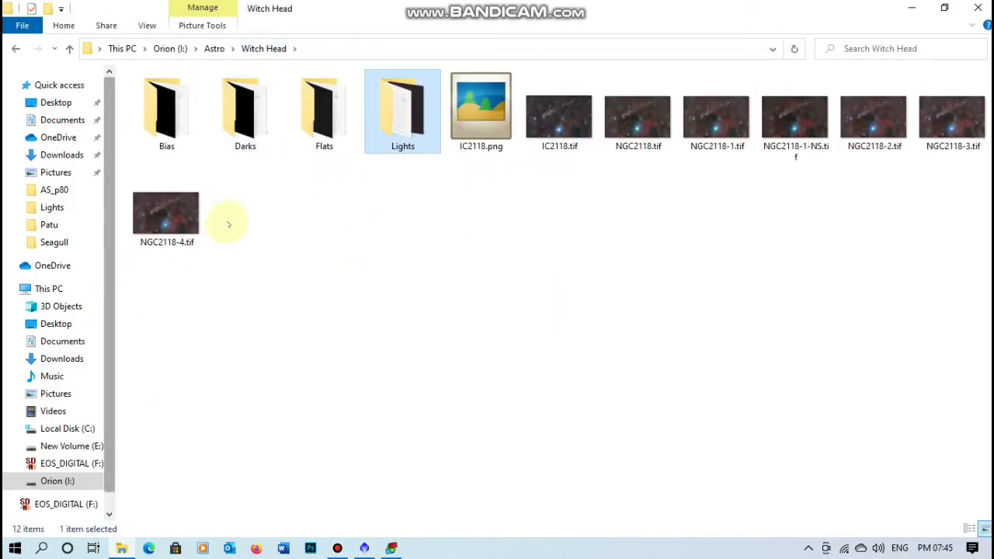
pyautogui.click(468, 144)
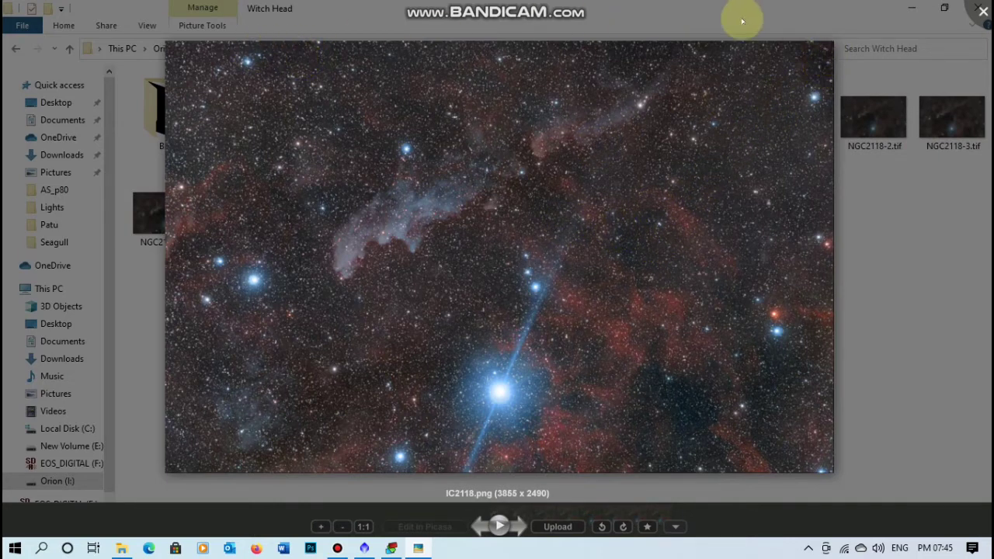
pyautogui.click(983, 11)
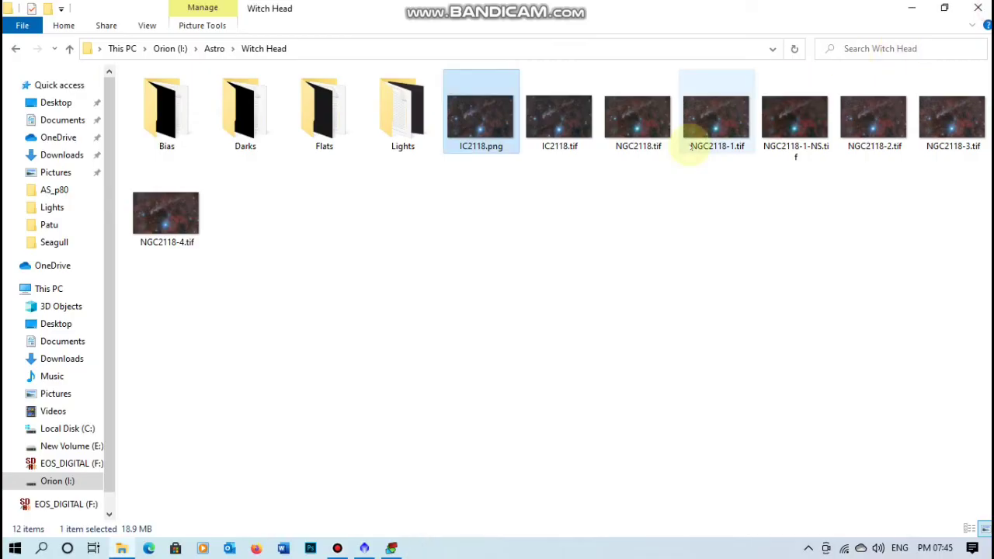
pyautogui.hotkey('alt', 'Tab')
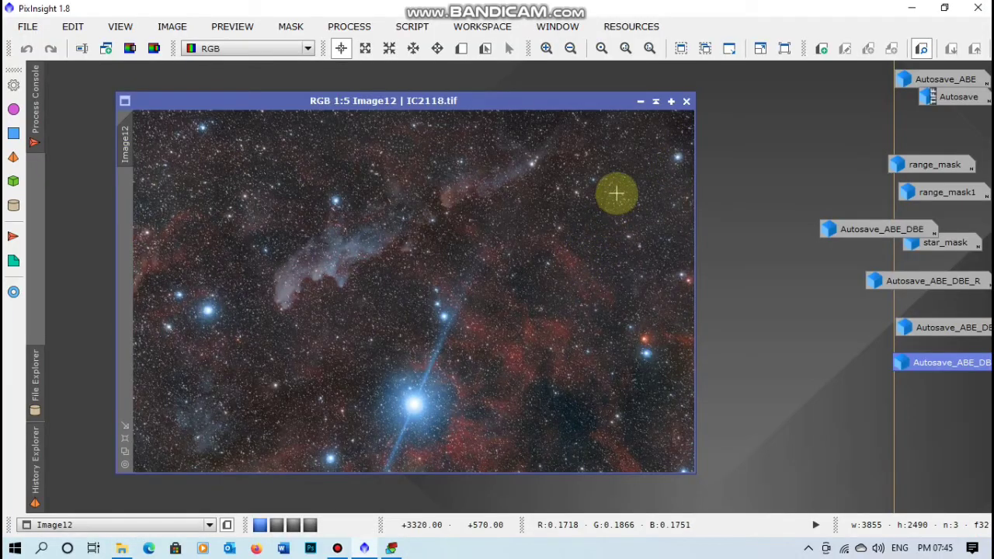
pyautogui.scroll(-1, 616, 193)
pyautogui.scroll(1, 616, 194)
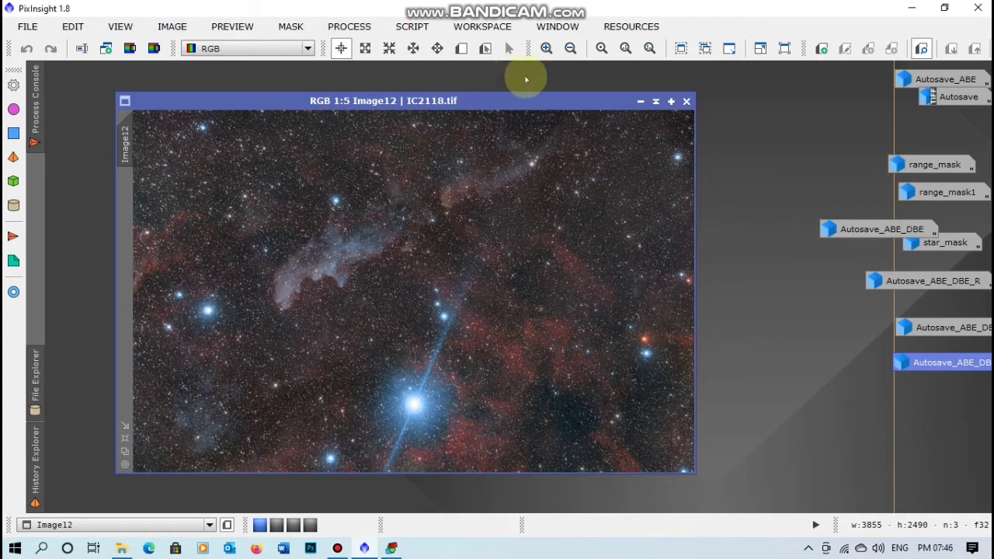
pyautogui.click(349, 26)
pyautogui.moveTo(465, 9)
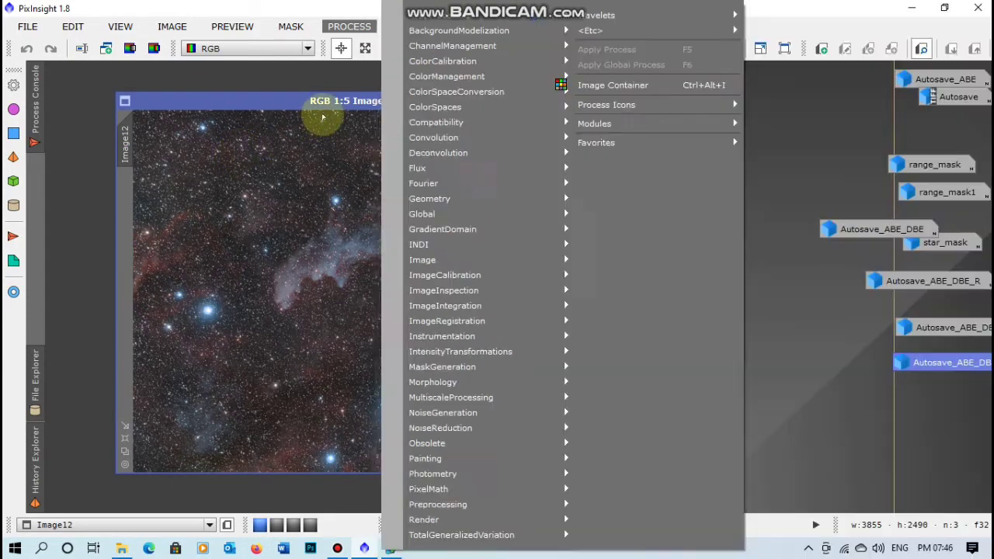
pyautogui.click(338, 104)
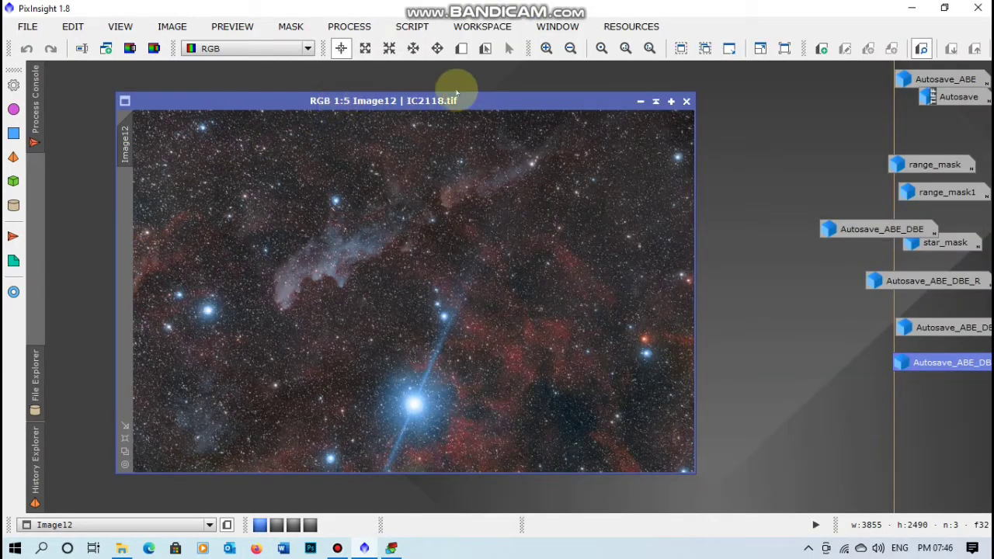
# Step: Open CurvesTransformation with default settings and a real-time preview, and raise the saturation curve's midpoint to input 0.46479, output 0.53230
pyautogui.click(349, 26)
pyautogui.moveTo(400, 15)
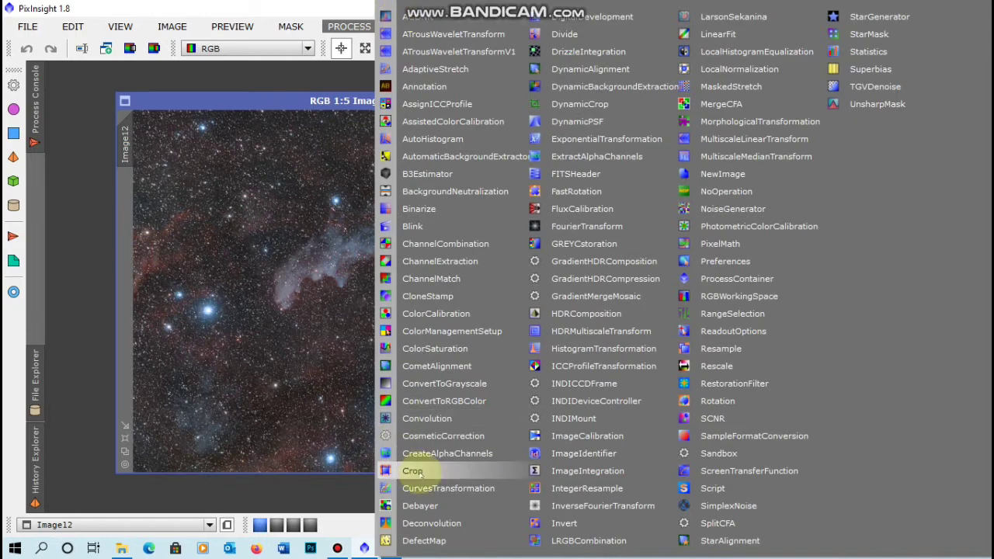
pyautogui.click(448, 488)
pyautogui.click(927, 434)
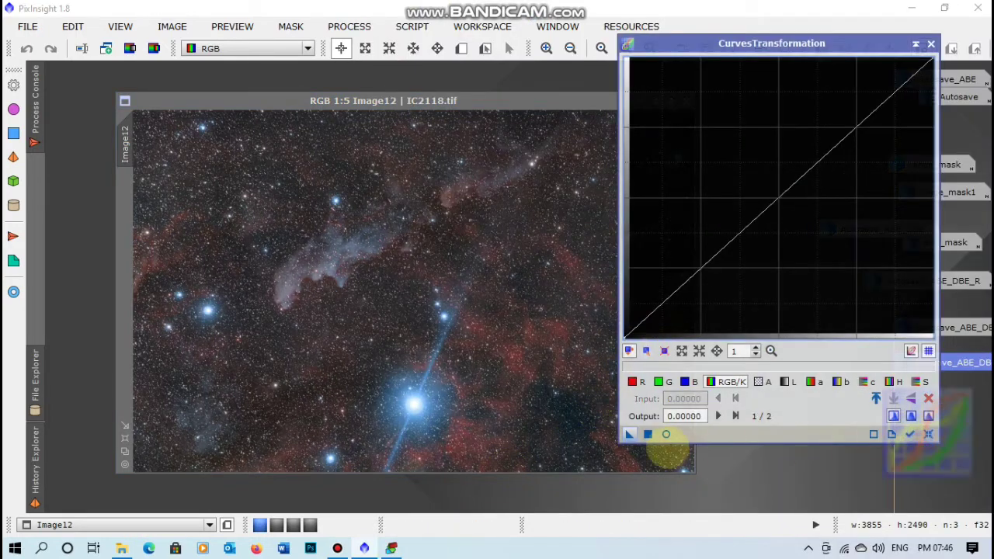
pyautogui.click(665, 434)
pyautogui.click(920, 381)
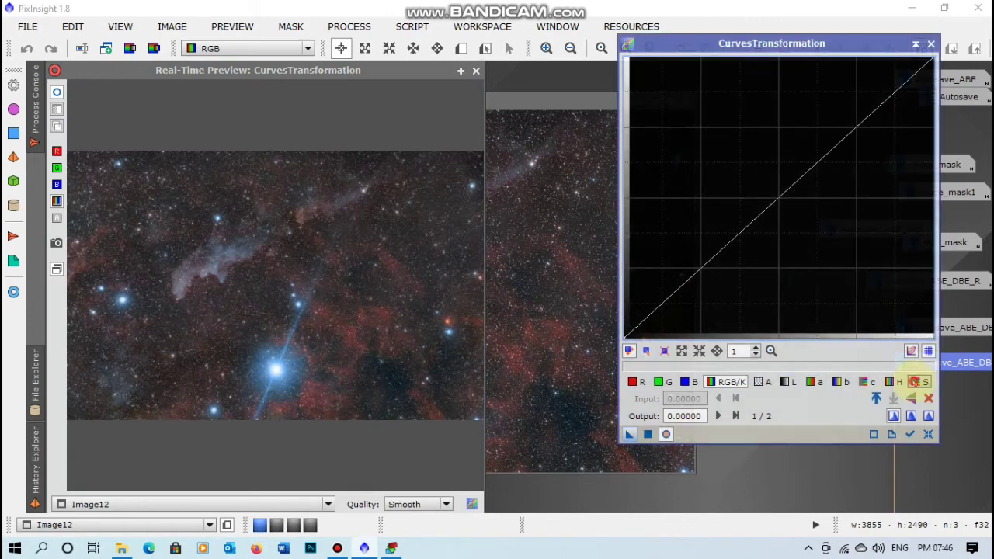
pyautogui.moveTo(758, 182); pyautogui.dragTo(767, 189)
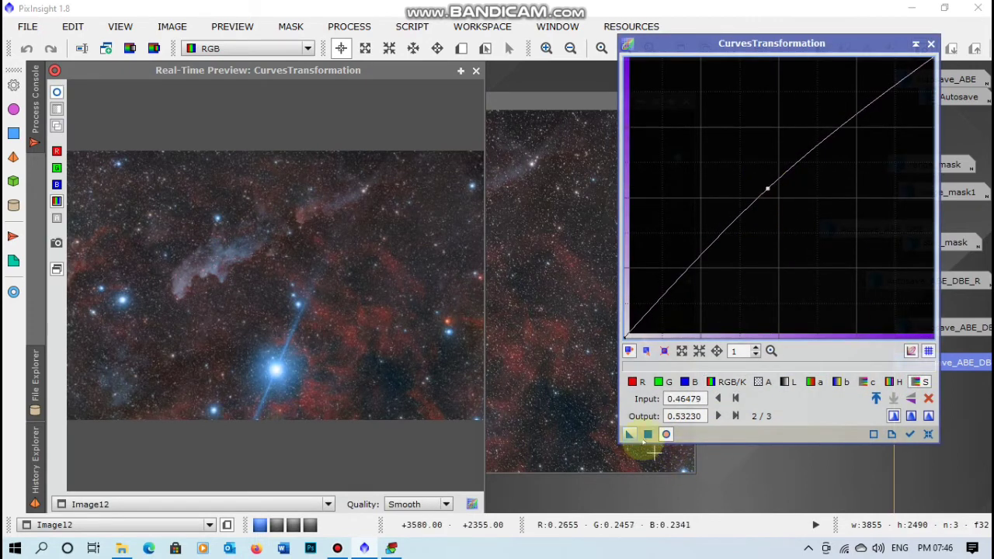
# Step: Apply the saturation curve to Image12, and close CurvesTransformation together with its real-time preview
pyautogui.moveTo(629, 434); pyautogui.dragTo(594, 437)
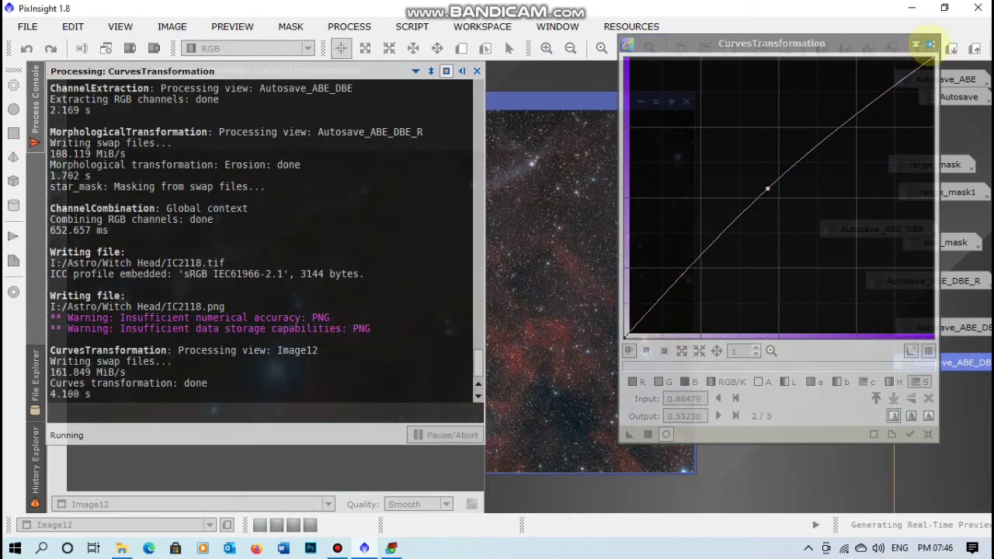
pyautogui.click(930, 43)
pyautogui.click(475, 71)
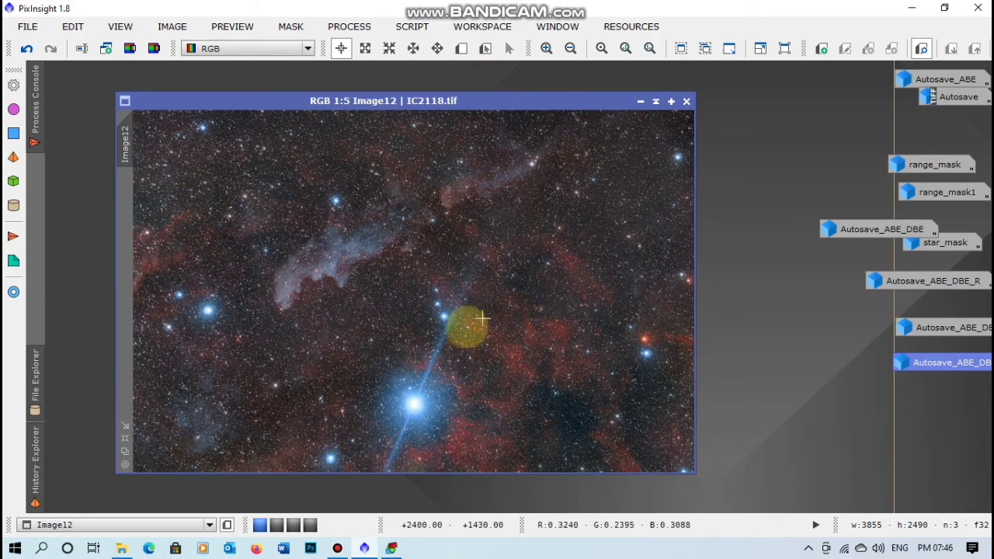
pyautogui.moveTo(368, 103); pyautogui.dragTo(335, 97)
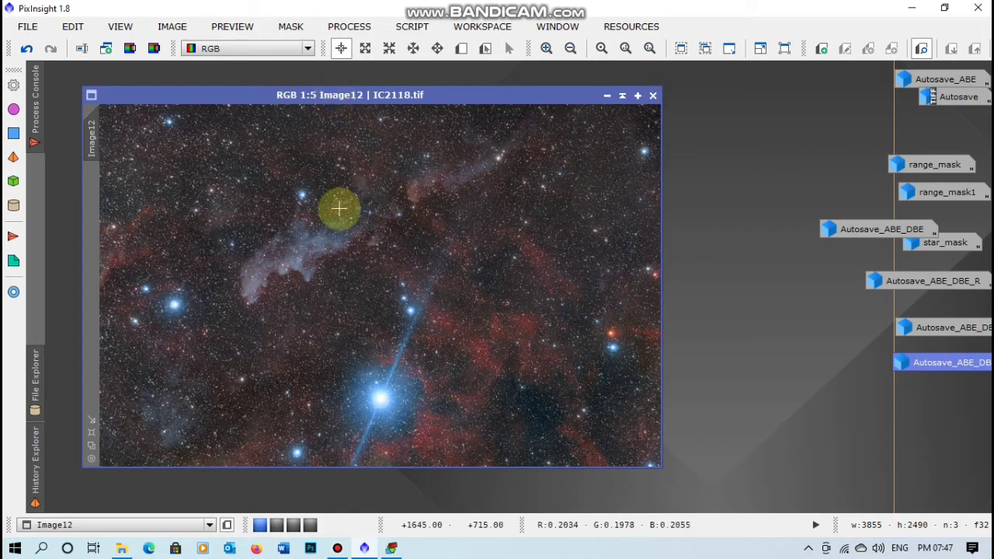
pyautogui.moveTo(476, 94); pyautogui.dragTo(489, 91)
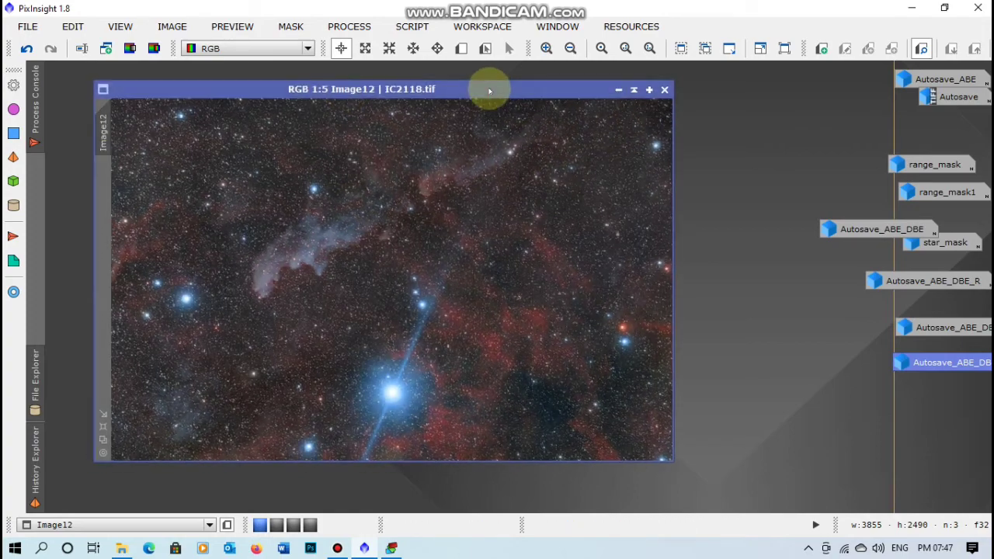